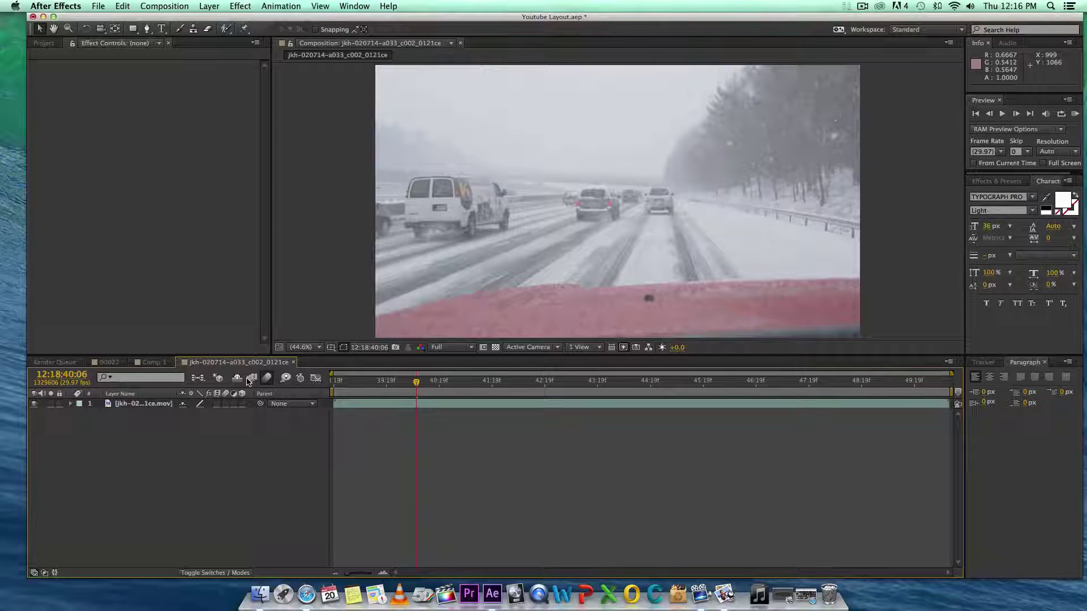
Add an adjustment layer above the highway clip and name it Tint
left_click(113, 405)
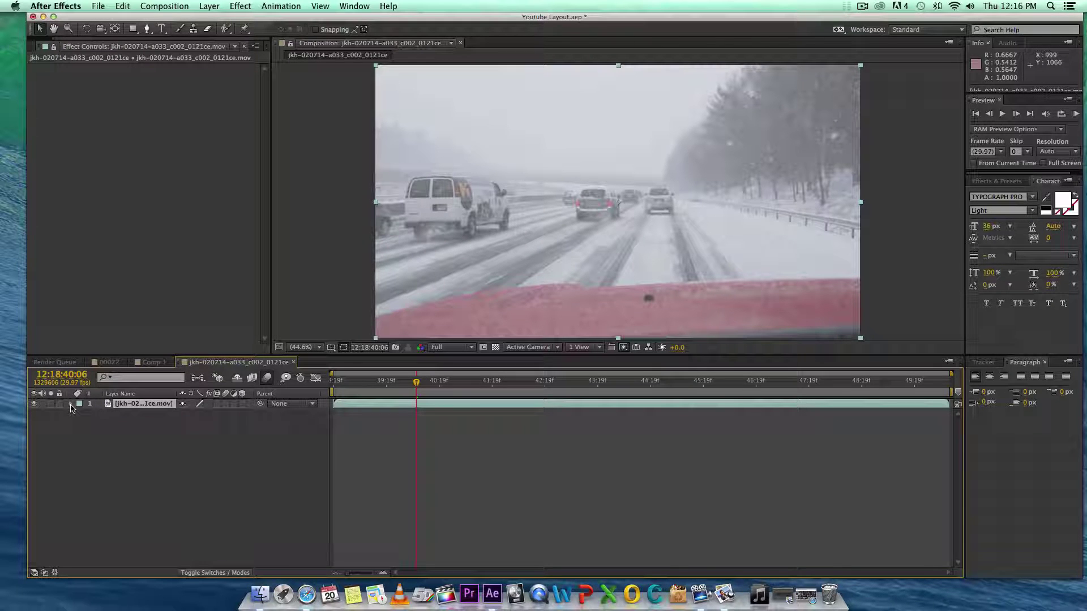
left_click(220, 6)
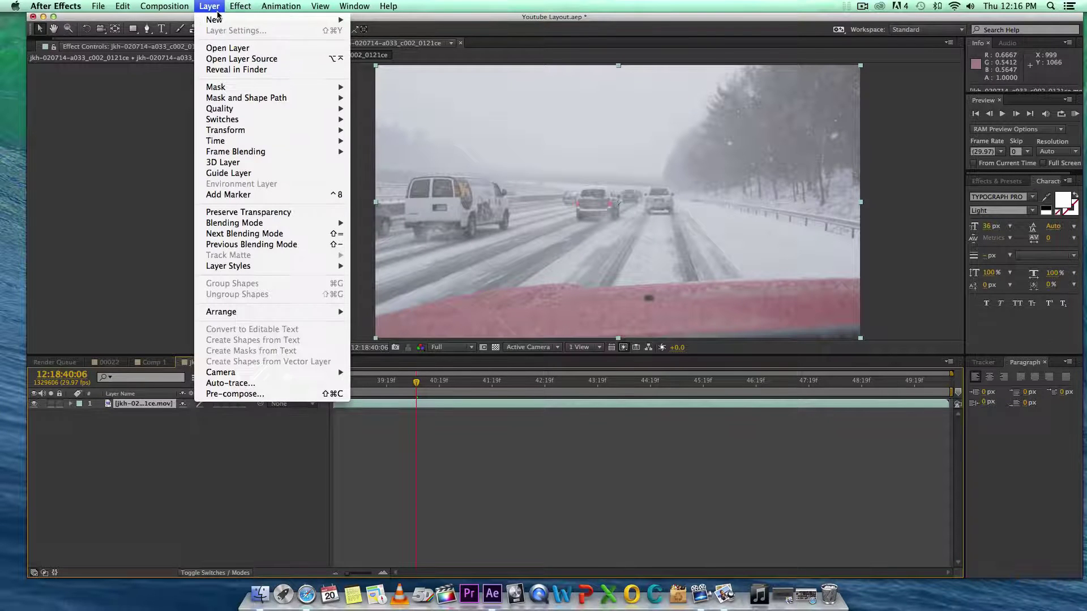
mouse_move(221, 20)
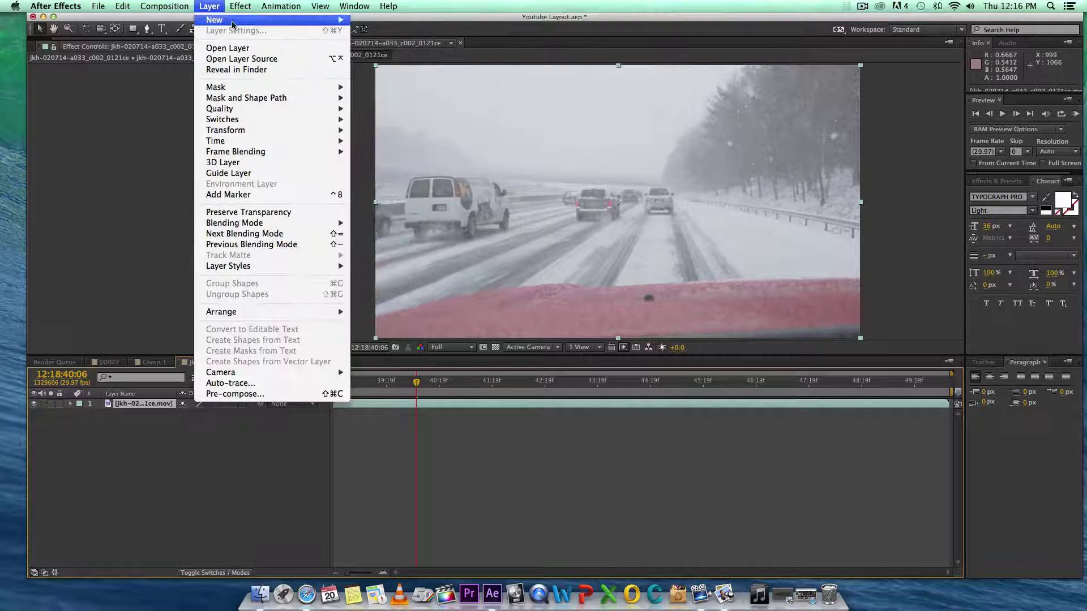
left_click(427, 93)
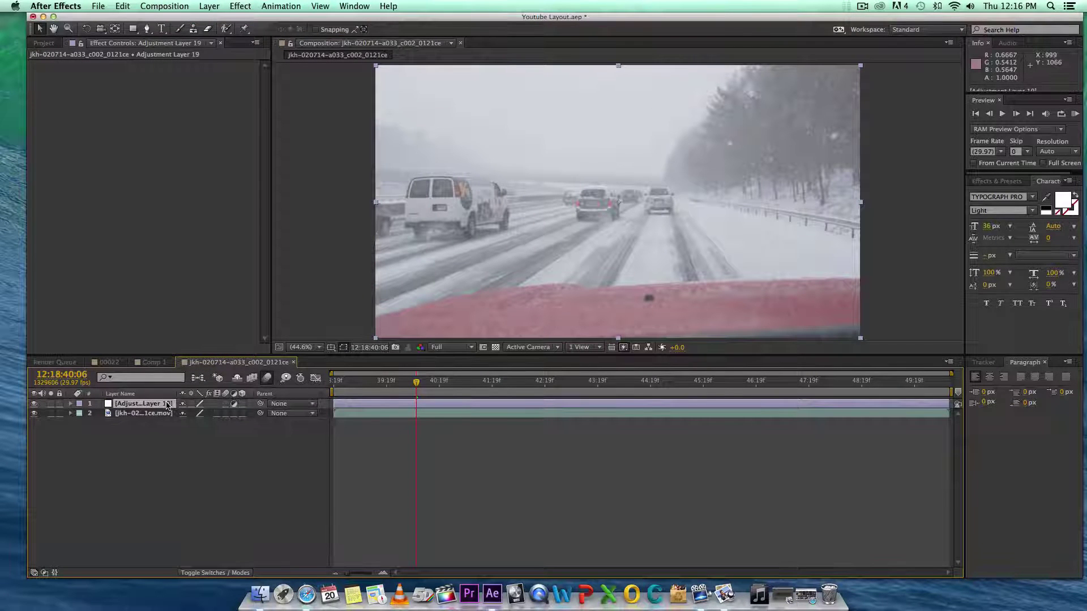
key("Return")
type("Tint")
key("Return")
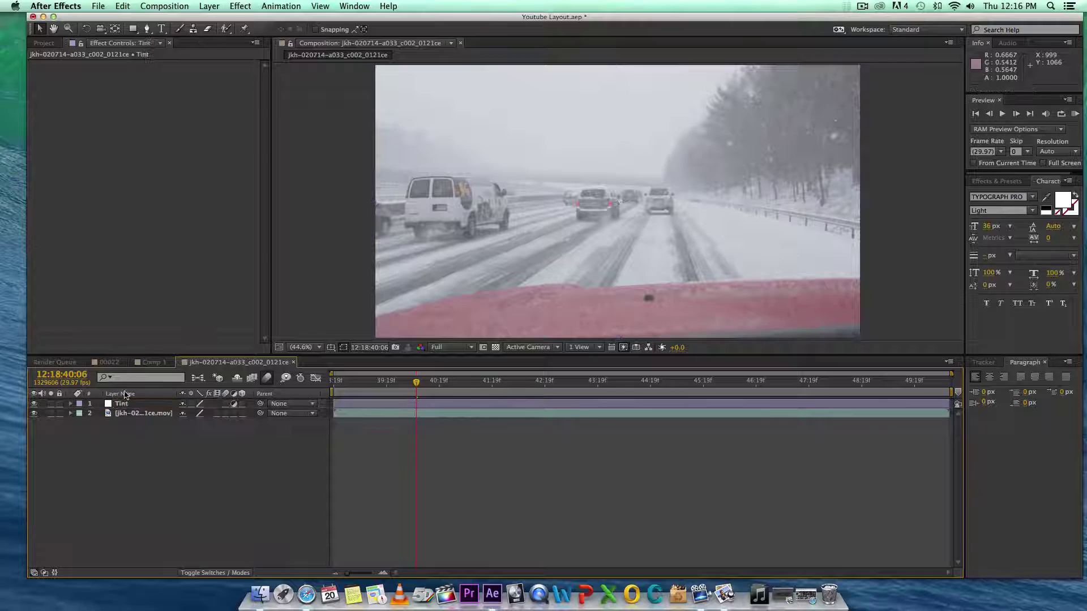
Apply the Tint effect to the layer and set Map White To a light blue
left_click(240, 5)
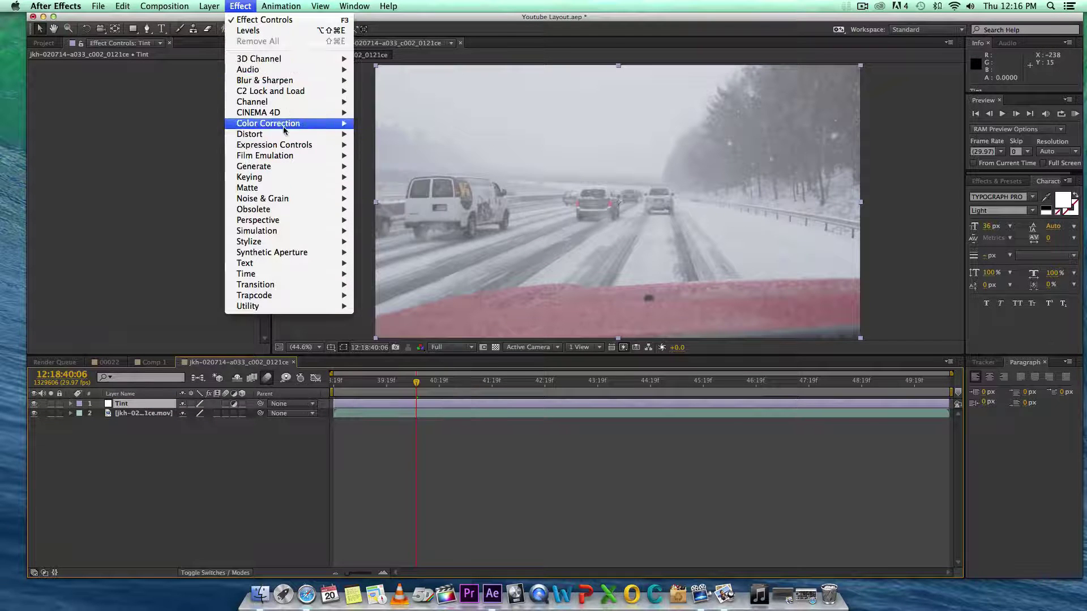
mouse_move(285, 124)
left_click(374, 445)
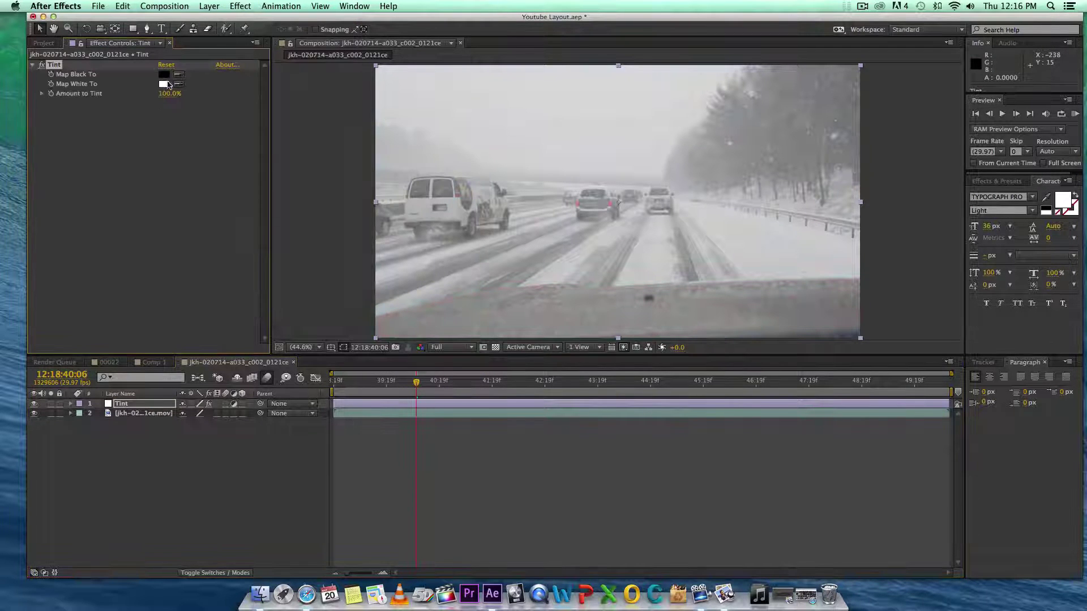
left_click(164, 84)
left_click(488, 424)
mouse_move(464, 396)
left_mouse_down()
mouse_move(418, 374)
mouse_move(419, 395)
left_mouse_up()
left_click(491, 424)
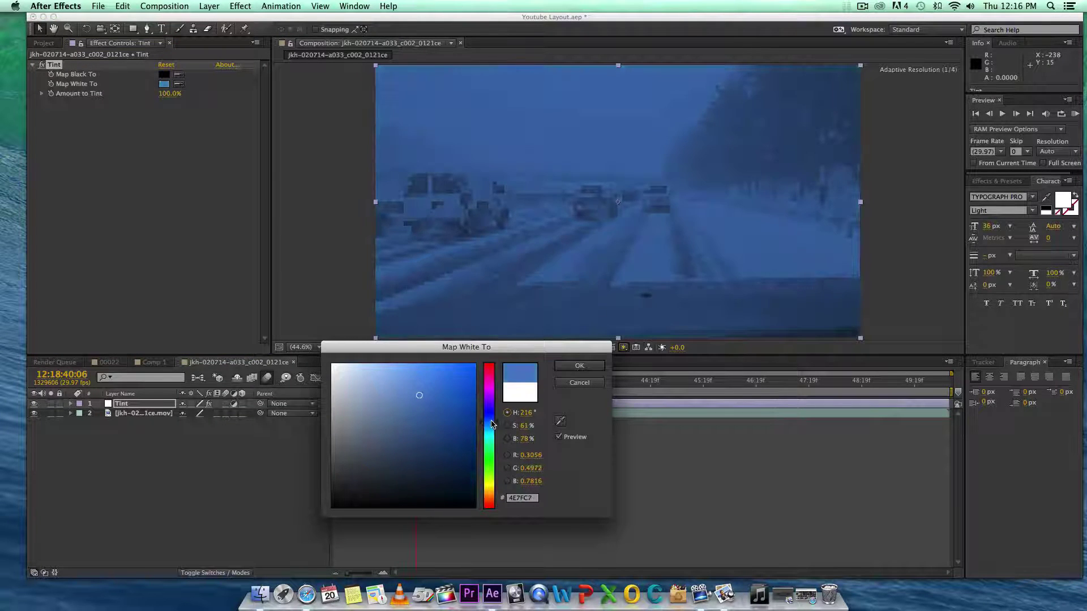
left_click(428, 389)
left_click(588, 370)
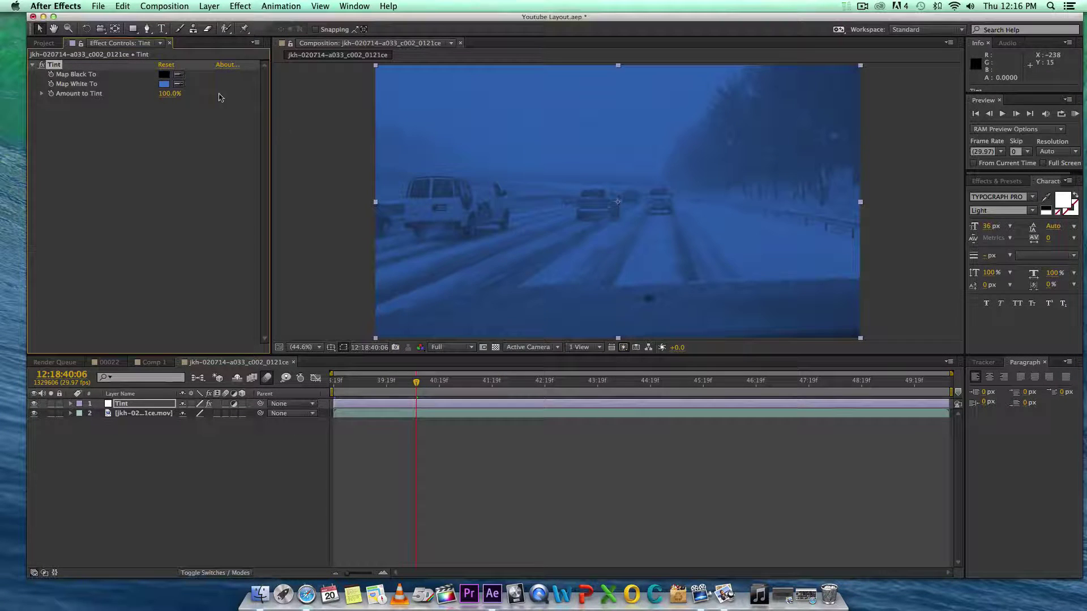
Map black to a dark blue and set Amount to Tint to 10%
left_click(163, 75)
left_click(491, 425)
left_click(446, 483)
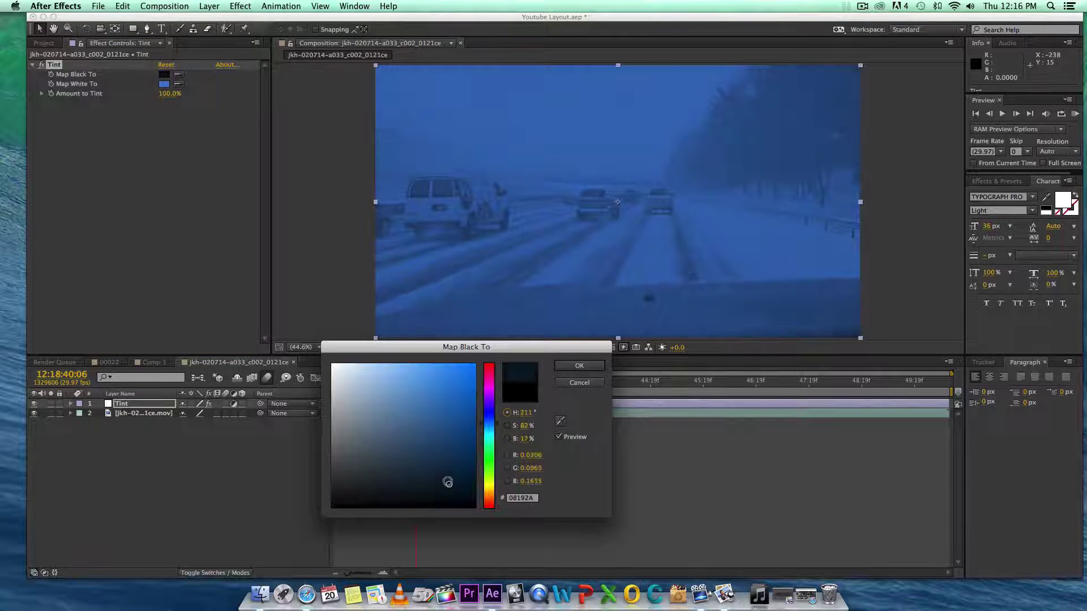
left_click(579, 365)
left_click_drag(152, 93, 64, 95)
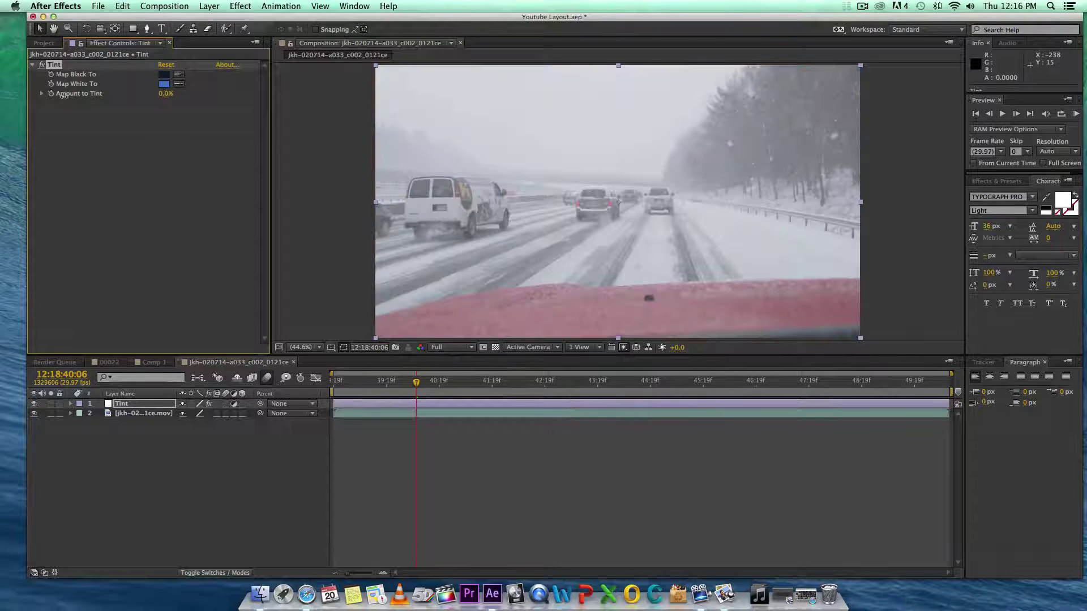
left_click(165, 94)
type("5")
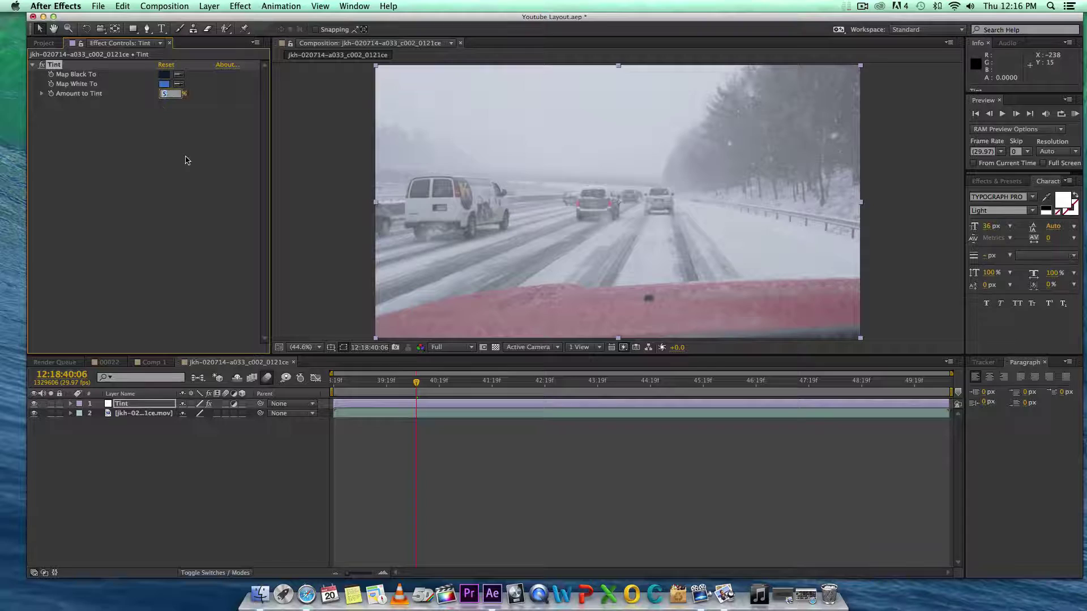
key("BackSpace")
type("10")
key("Return")
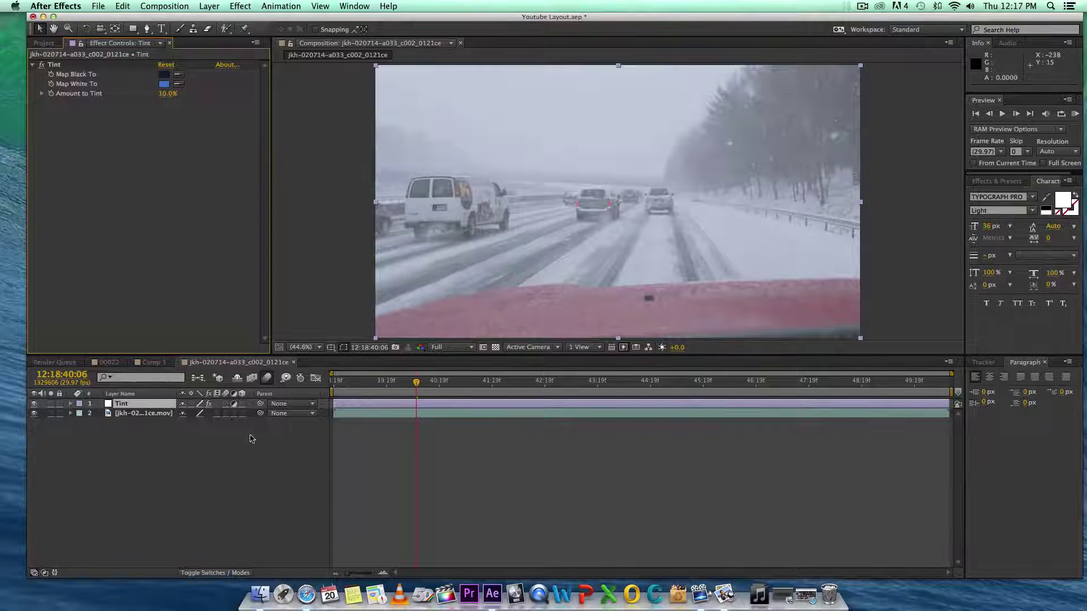
Add another adjustment layer on top and name it Curves
left_click(215, 6)
left_click(396, 88)
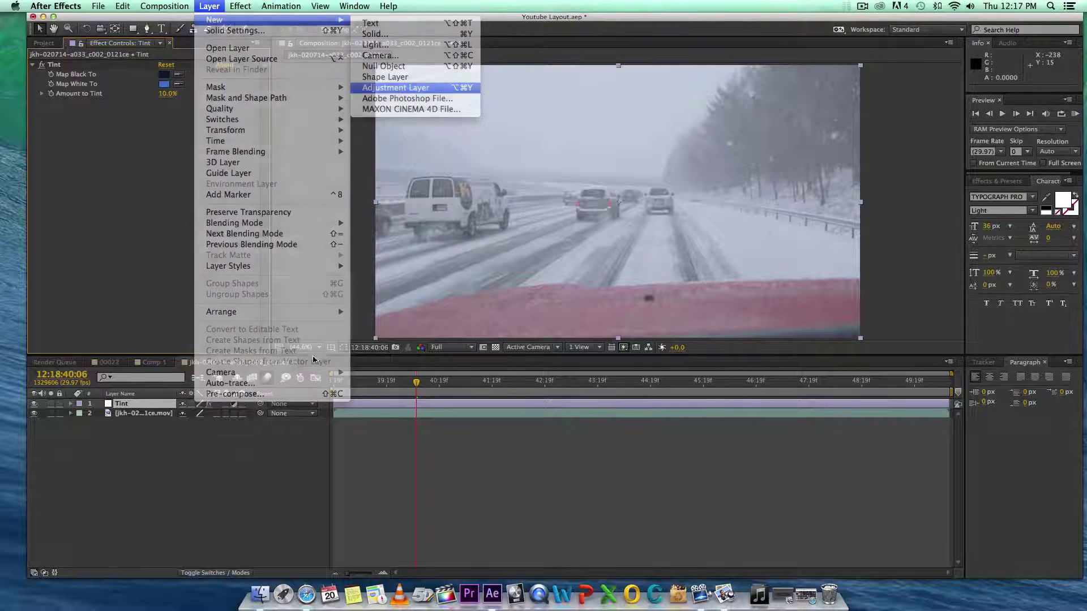
key("Return")
type("Cu")
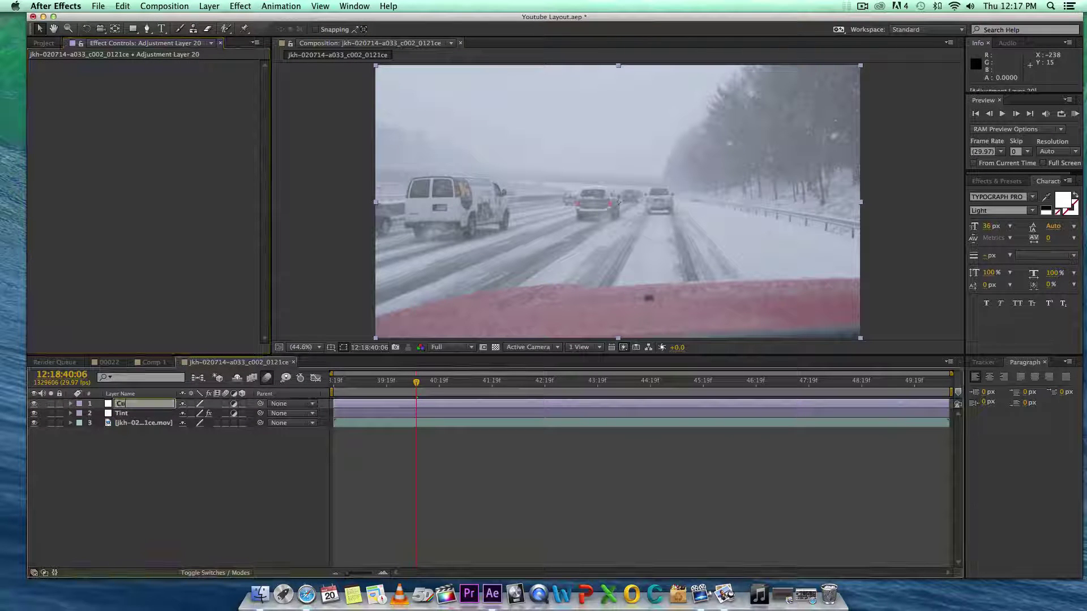
type("rves")
key("Return")
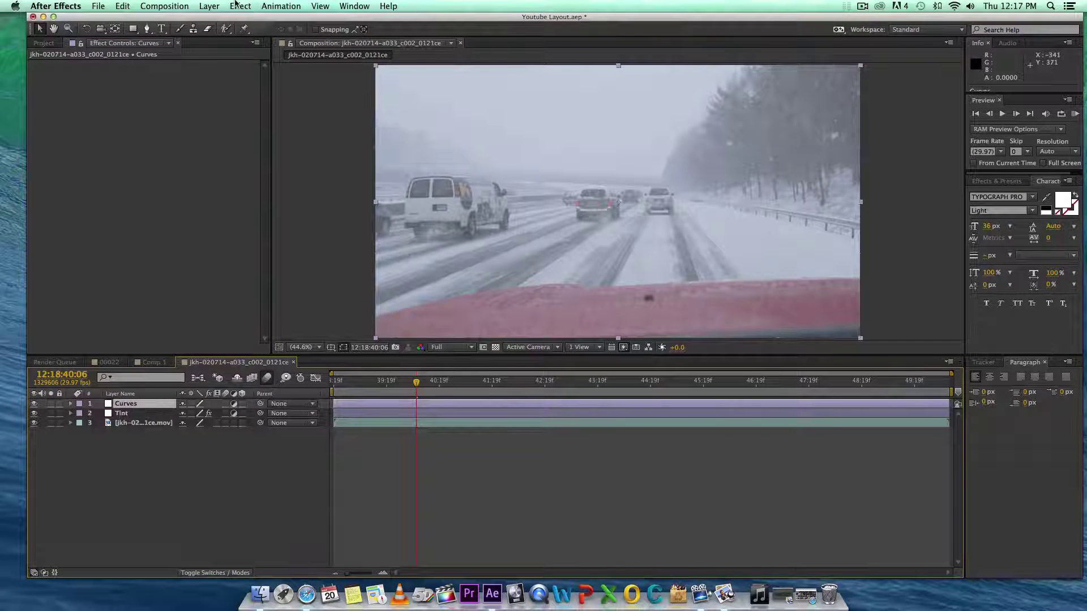
Apply Curves, lowering the shadows and lifting the highlights into a gentle S-curve
left_click(238, 6)
mouse_move(287, 123)
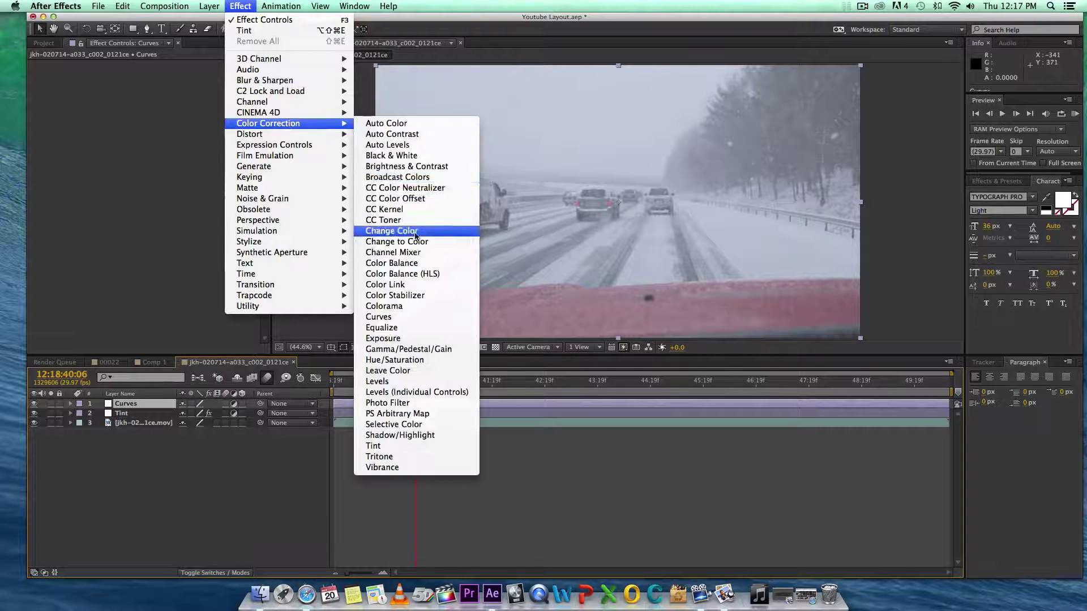
left_click(396, 317)
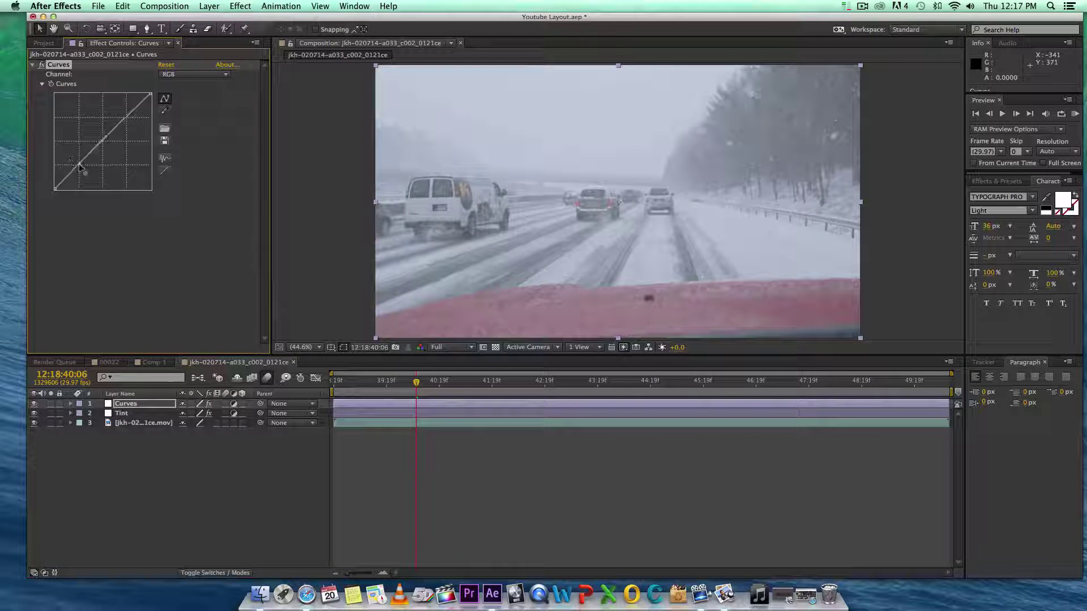
left_click_drag(80, 166, 81, 167)
left_click_drag(129, 120, 128, 115)
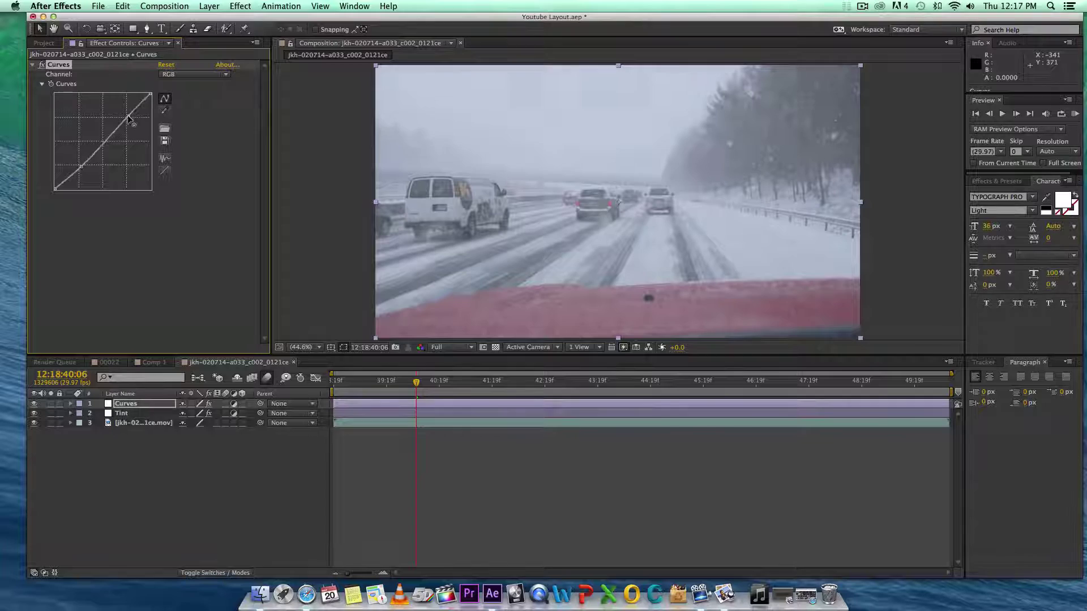
left_click_drag(81, 167, 82, 171)
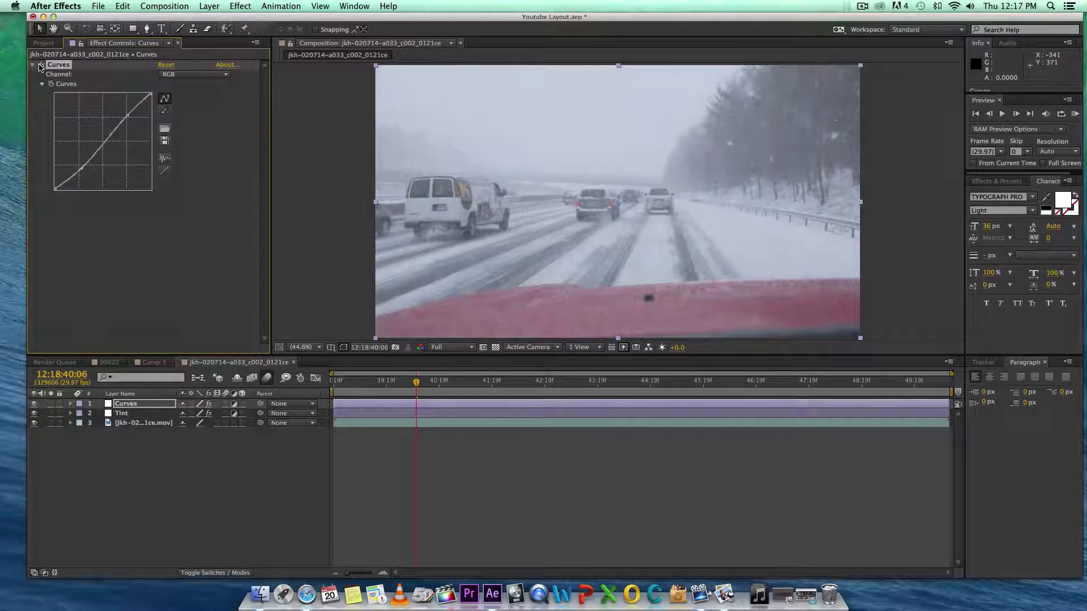
left_click(243, 6)
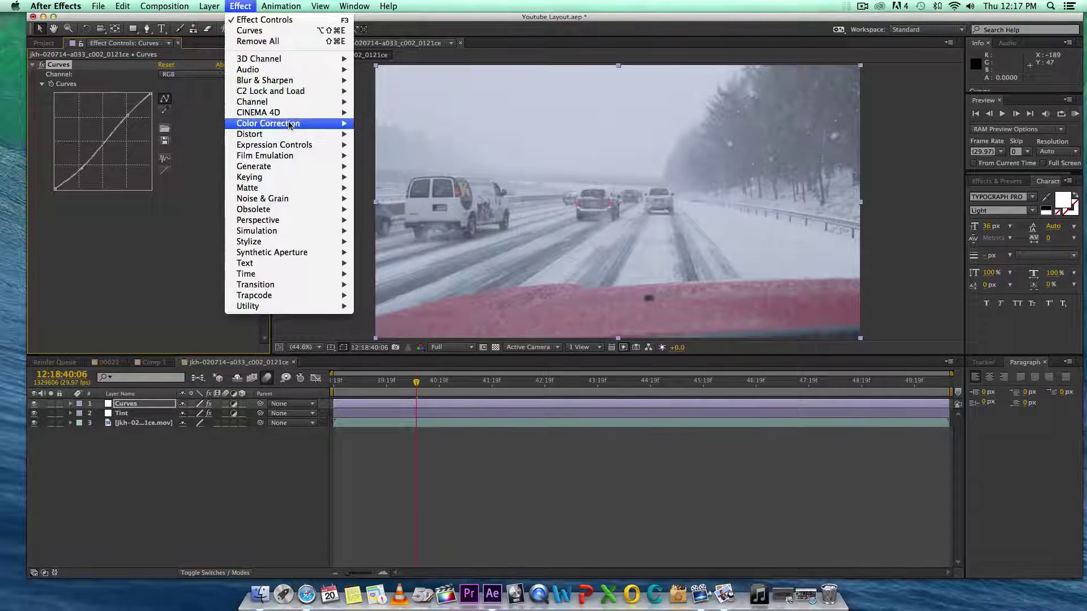
Apply Tint to the Curves layer with Map White To set to blue
mouse_move(289, 122)
left_click(416, 447)
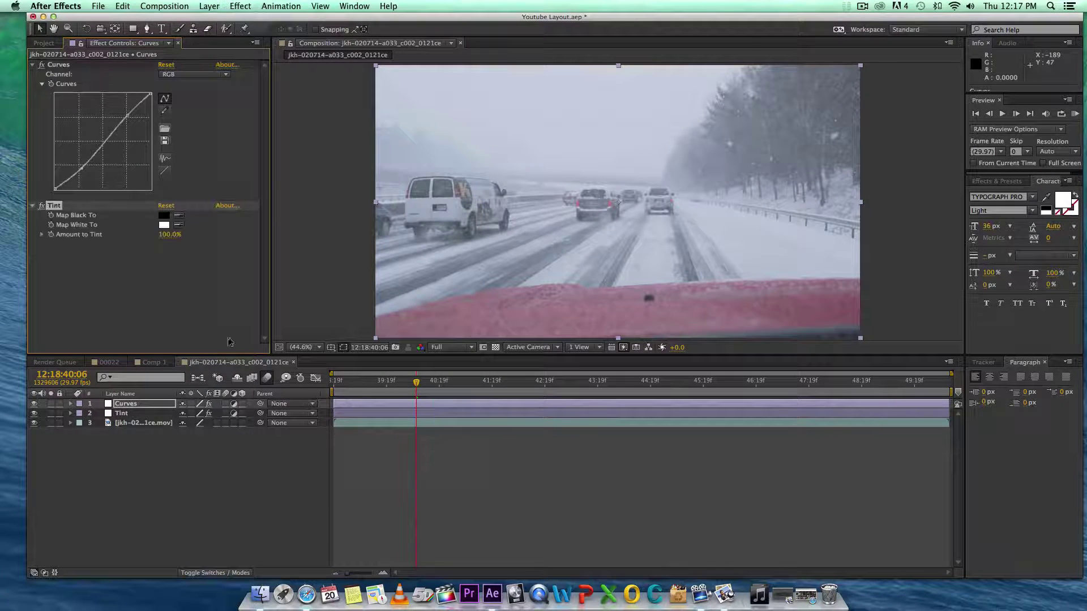
left_click(163, 225)
left_click(489, 434)
left_click(447, 425)
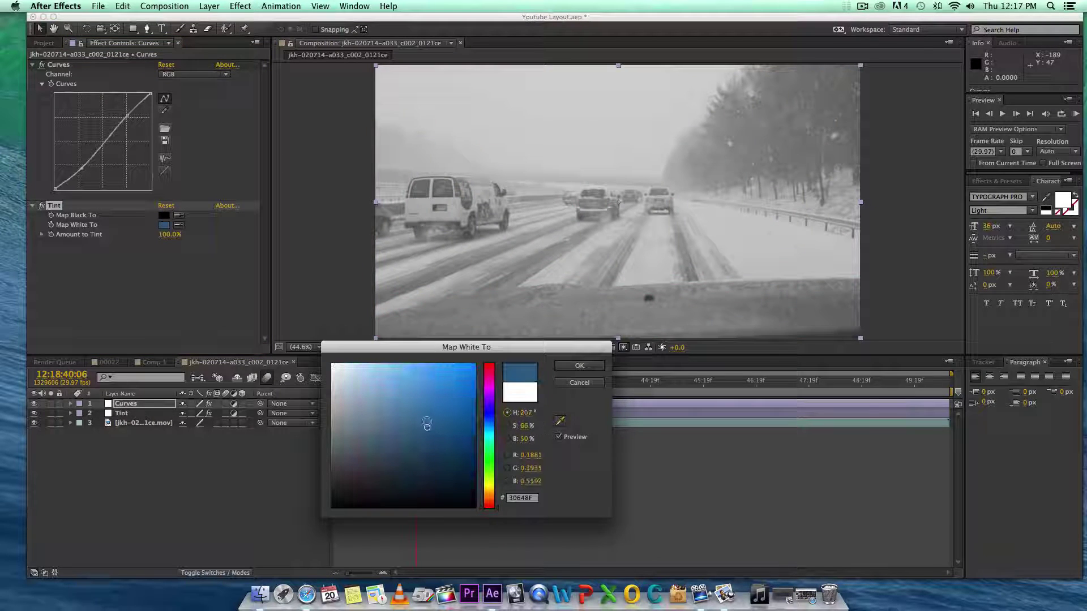
left_click(579, 365)
Set Amount to Tint to 29% and fine-tune the white-mapping blue
left_click_drag(170, 235, 60, 237)
left_click(167, 234)
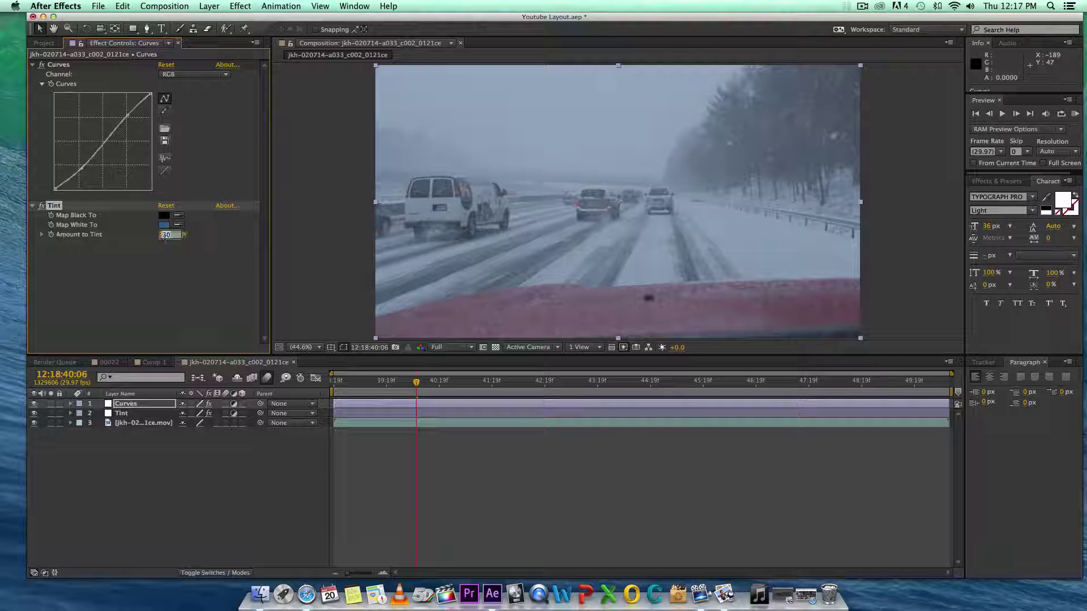
left_click(197, 321)
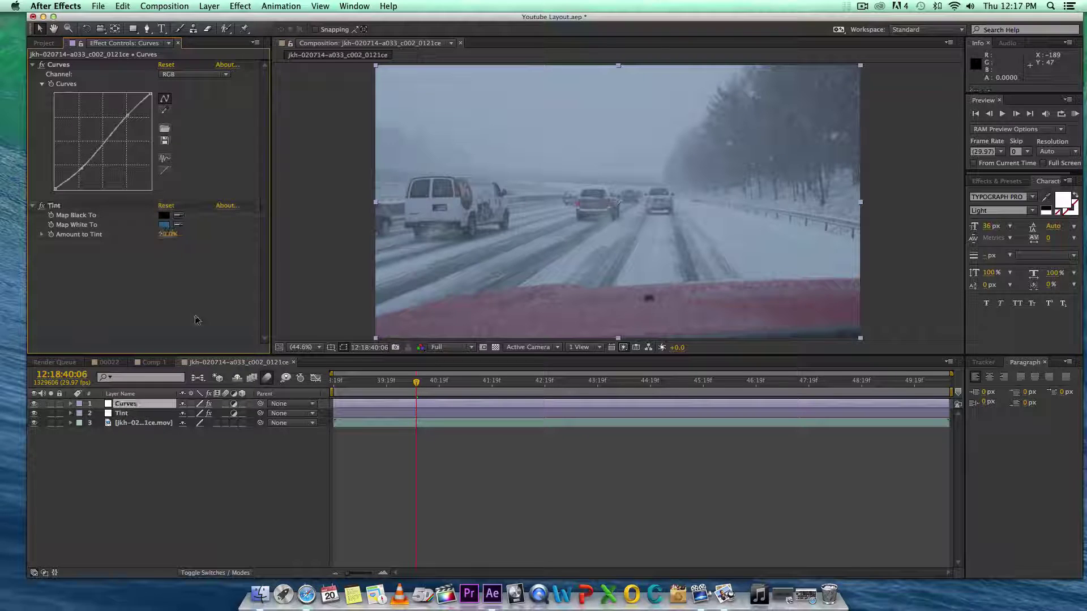
left_click(164, 225)
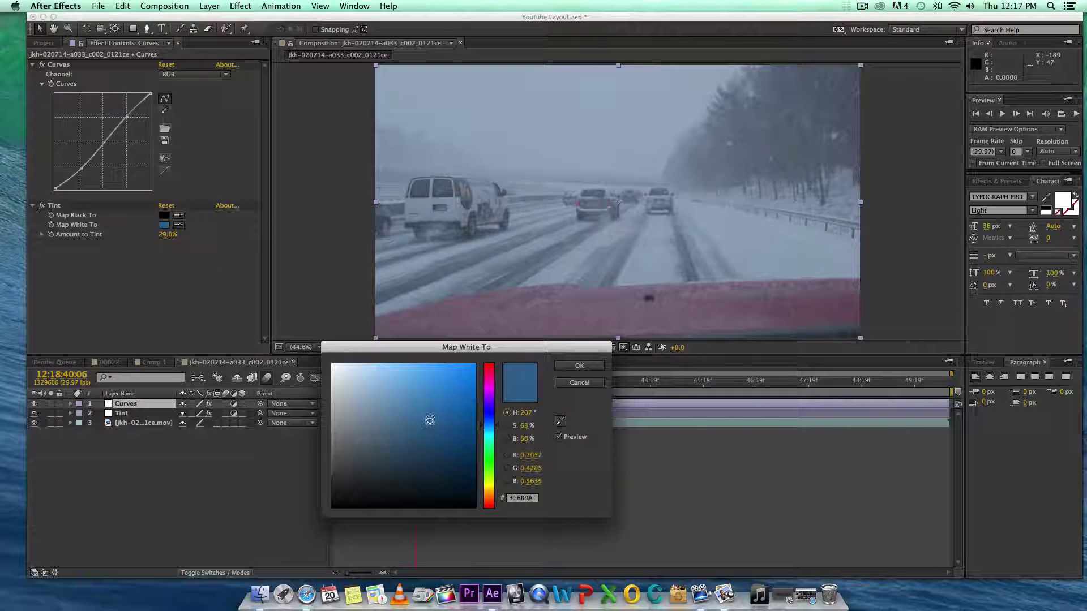
left_click_drag(433, 417, 491, 428)
left_click(490, 424)
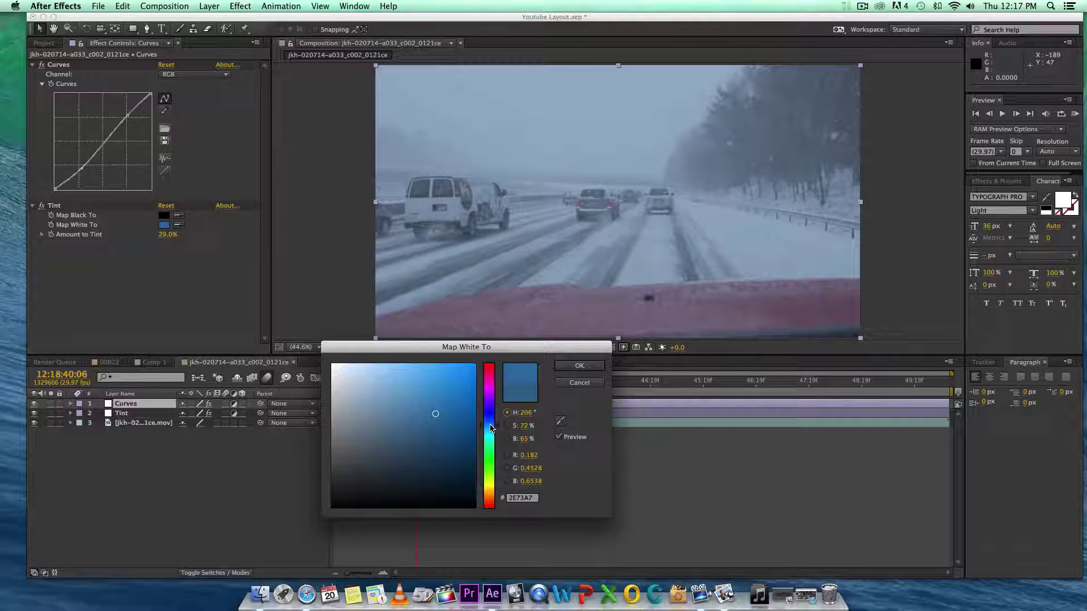
Confirm the adjusted blue and add a third adjustment layer named Color Balance
left_click(579, 366)
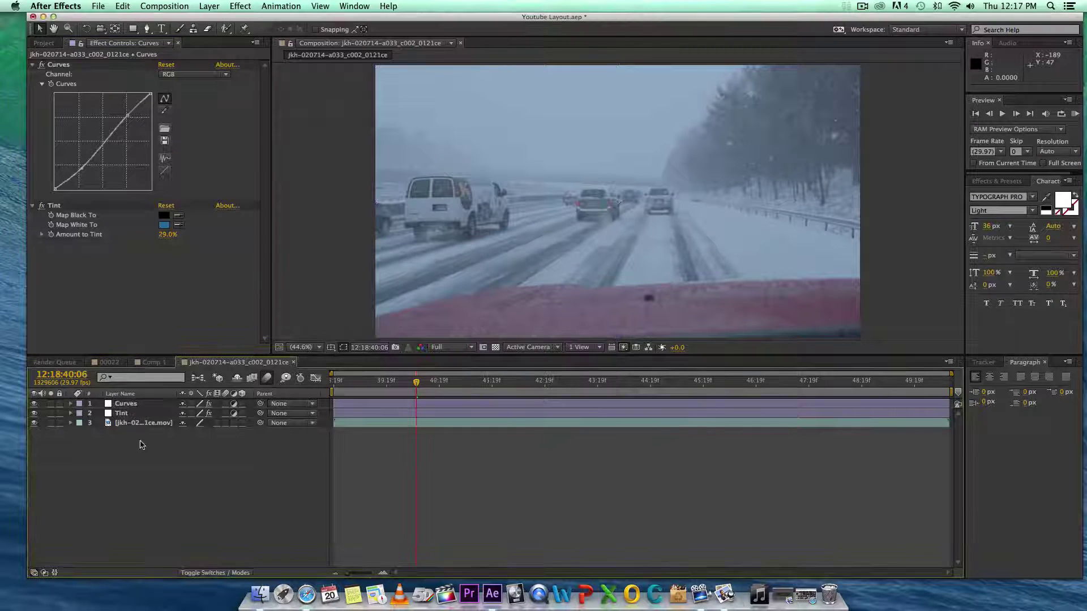
left_click(198, 6)
mouse_move(221, 18)
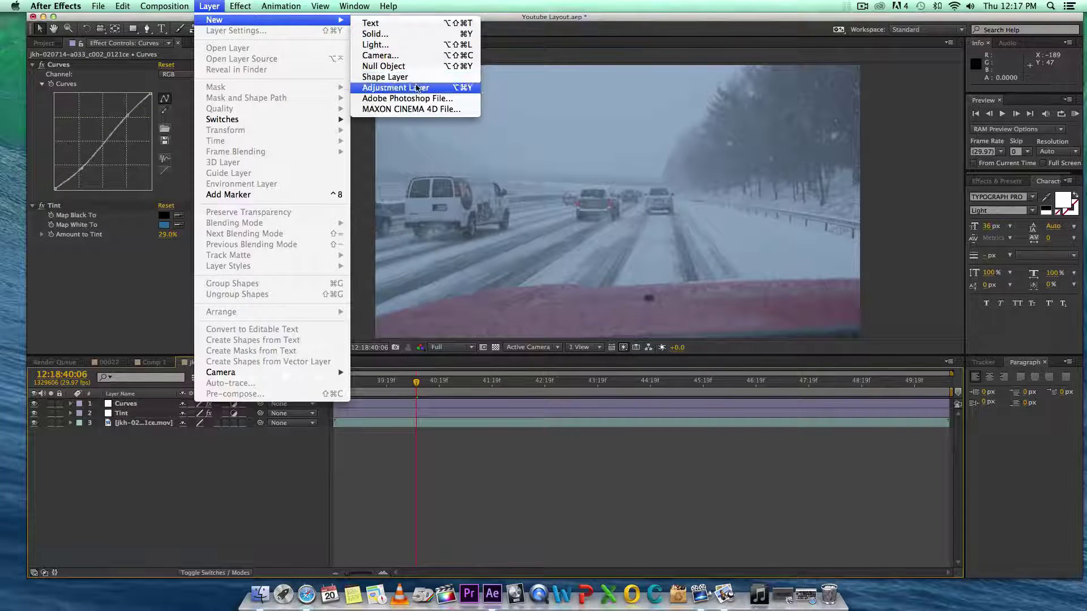
left_click(384, 84)
key("Return")
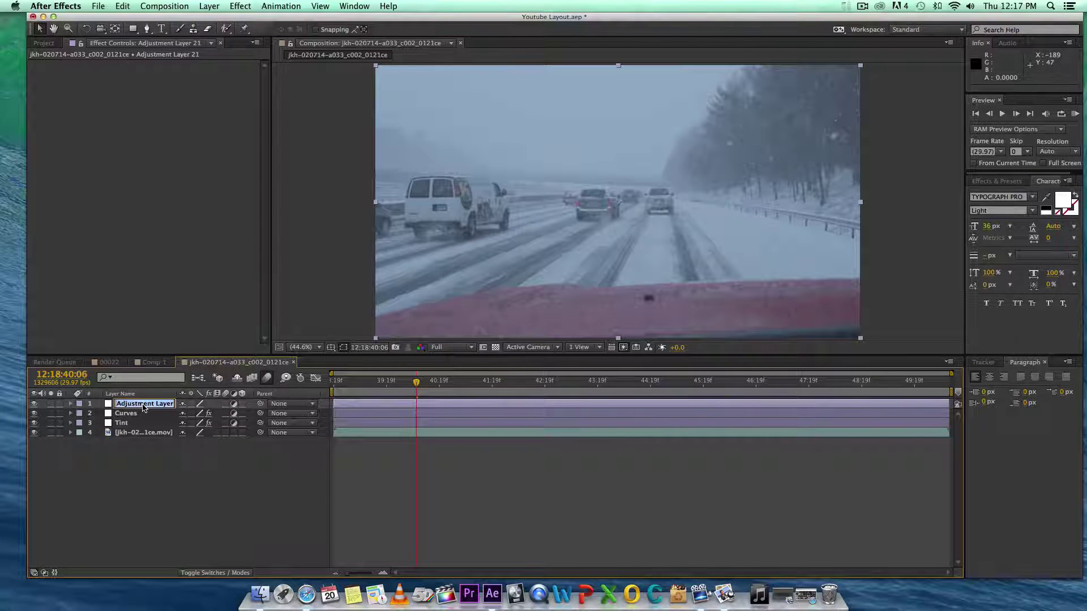
type("Color Balance")
key("Return")
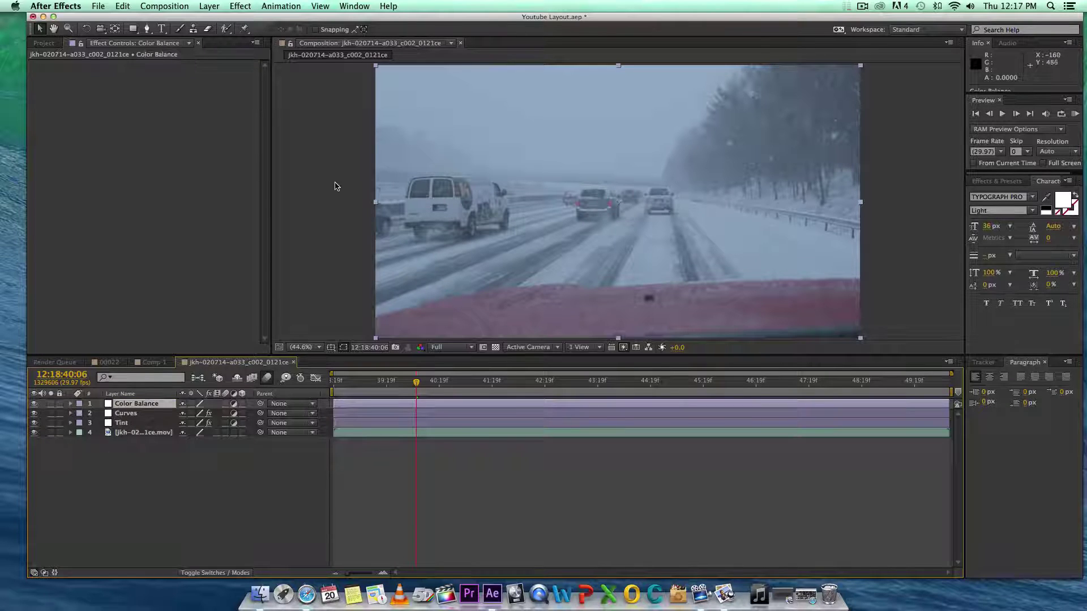
Rename the top adjustment layer to Levels
left_click(252, 5)
left_click(145, 378)
key("Return")
type("Levels")
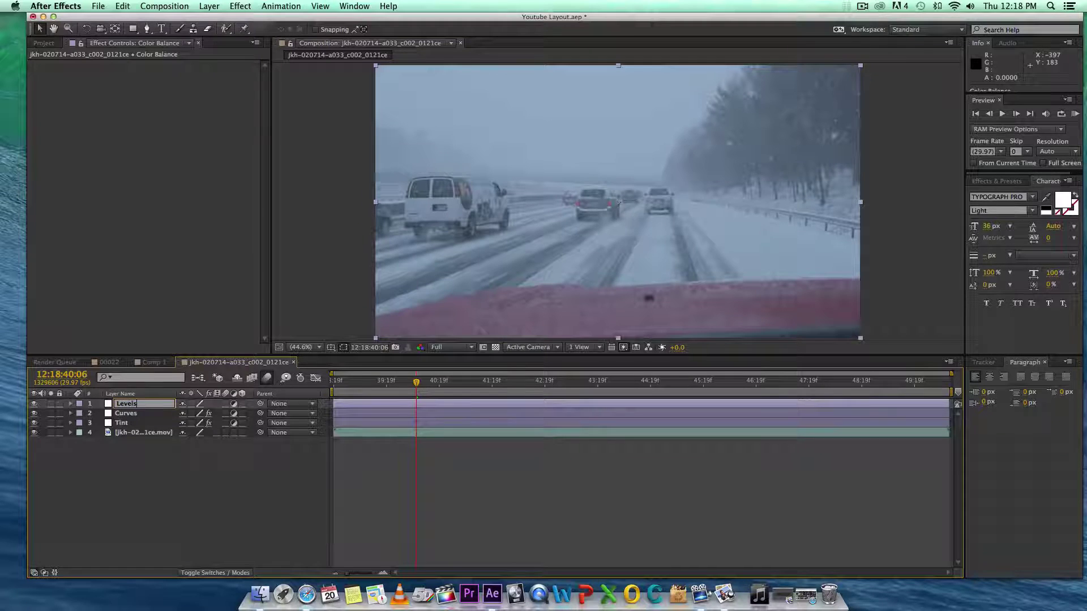
key("Return")
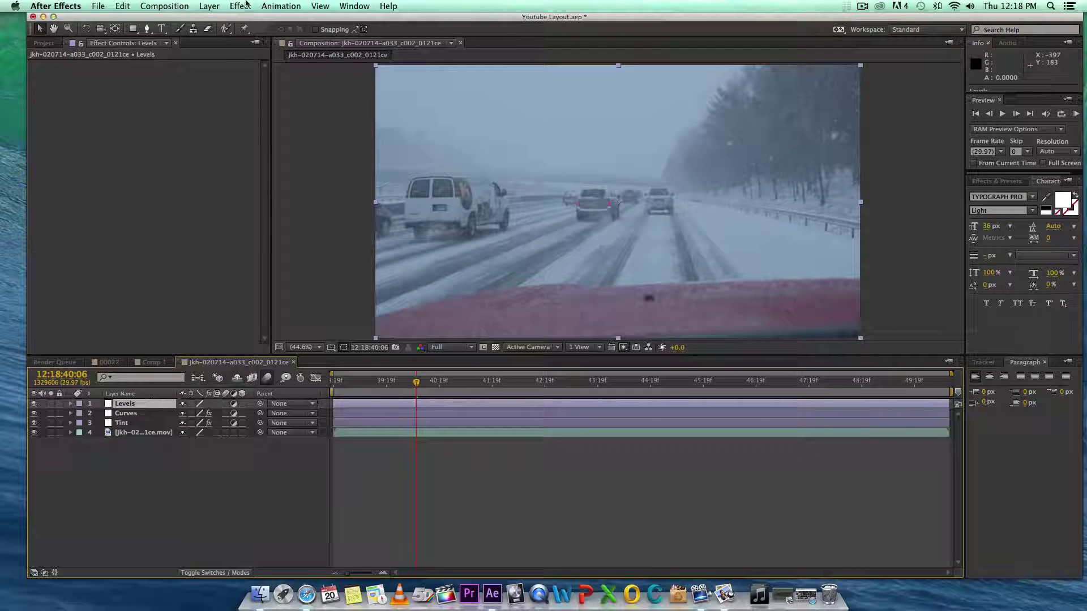
Apply Levels and lower Input White to 0.8275, toggling the layer to compare
left_click(240, 6)
mouse_move(268, 123)
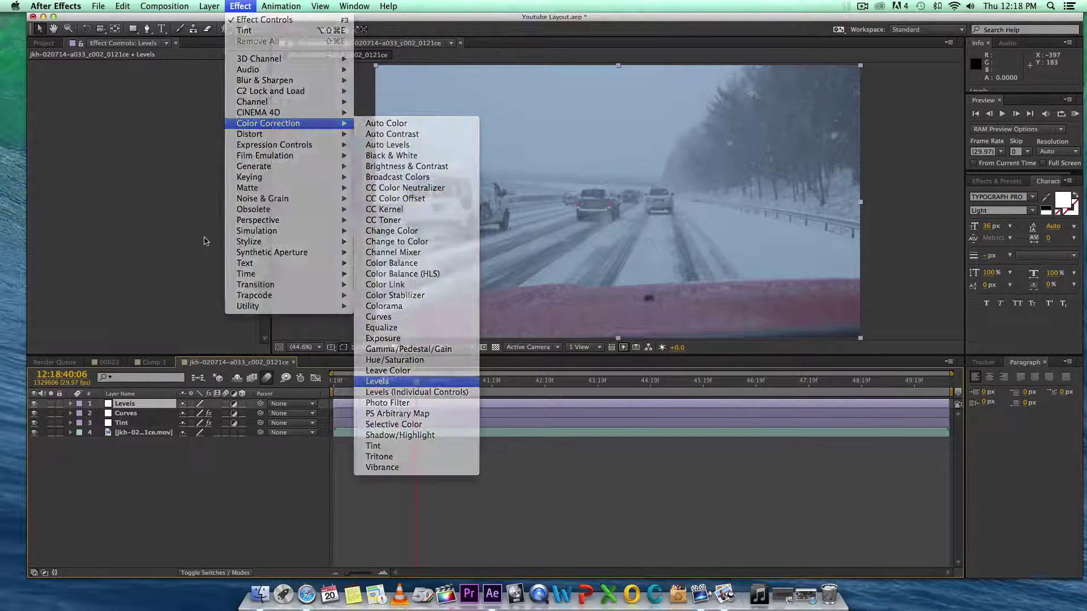
key("Return")
left_click_drag(204, 133, 179, 133)
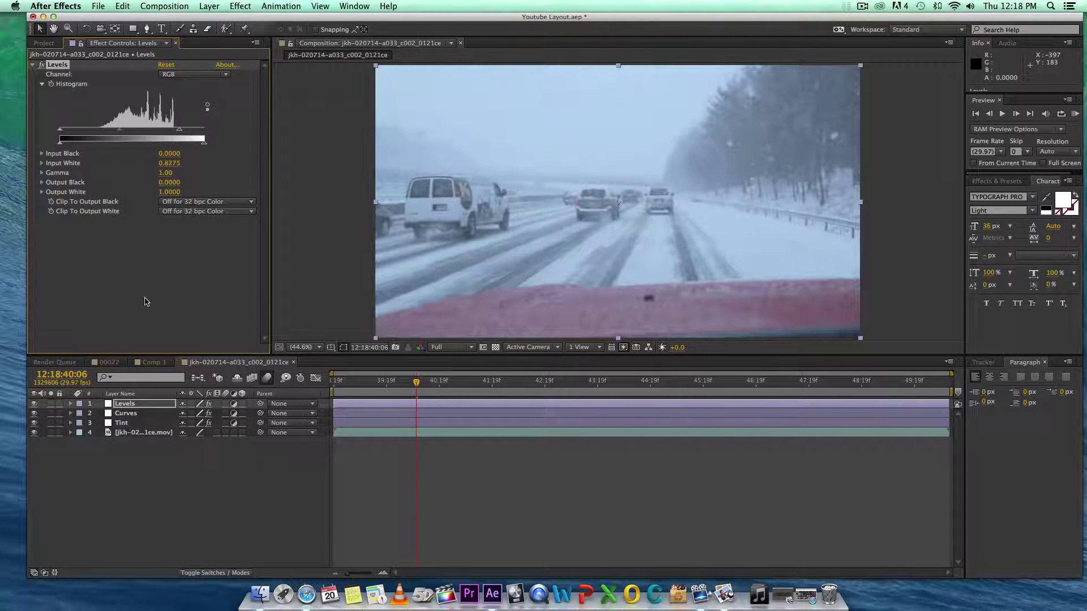
left_click(34, 403)
left_click(34, 404)
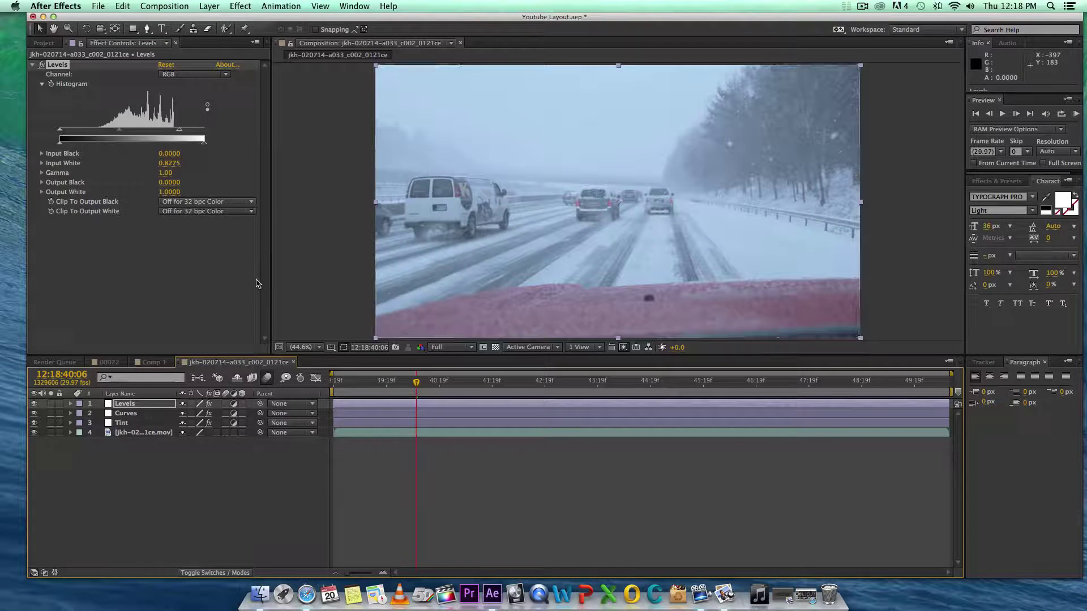
Add a new top adjustment layer named Color Balance
left_click(209, 6)
mouse_move(216, 20)
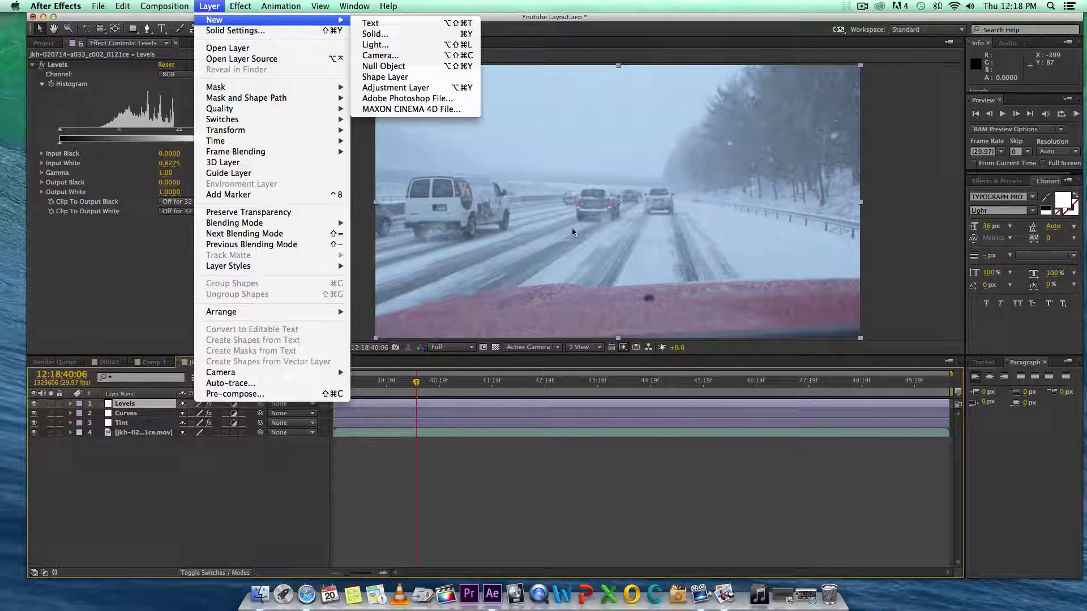
left_click(395, 87)
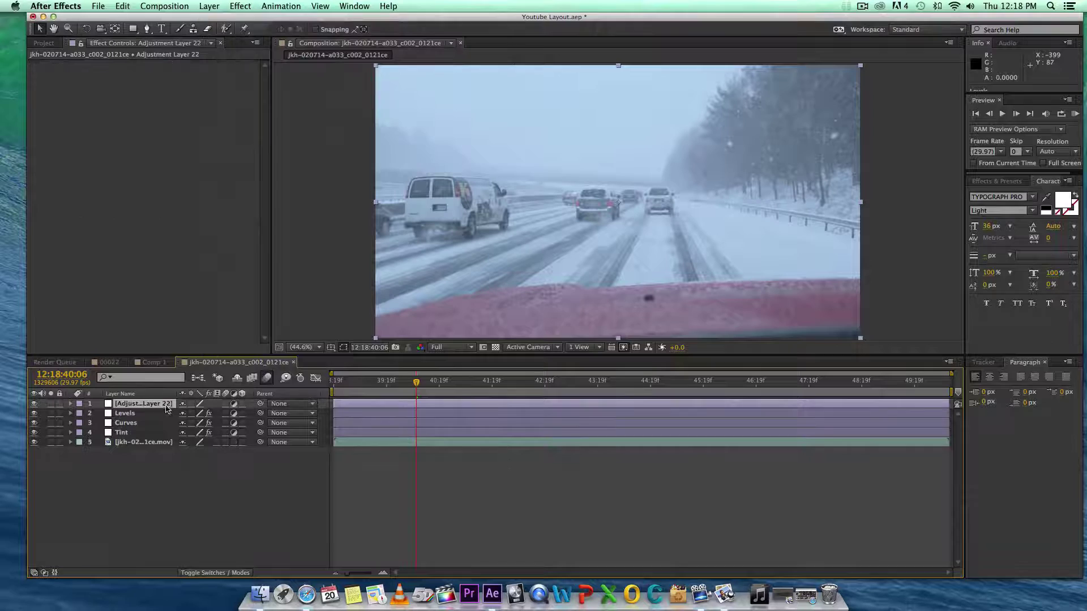
key("Return")
type("Color Ba")
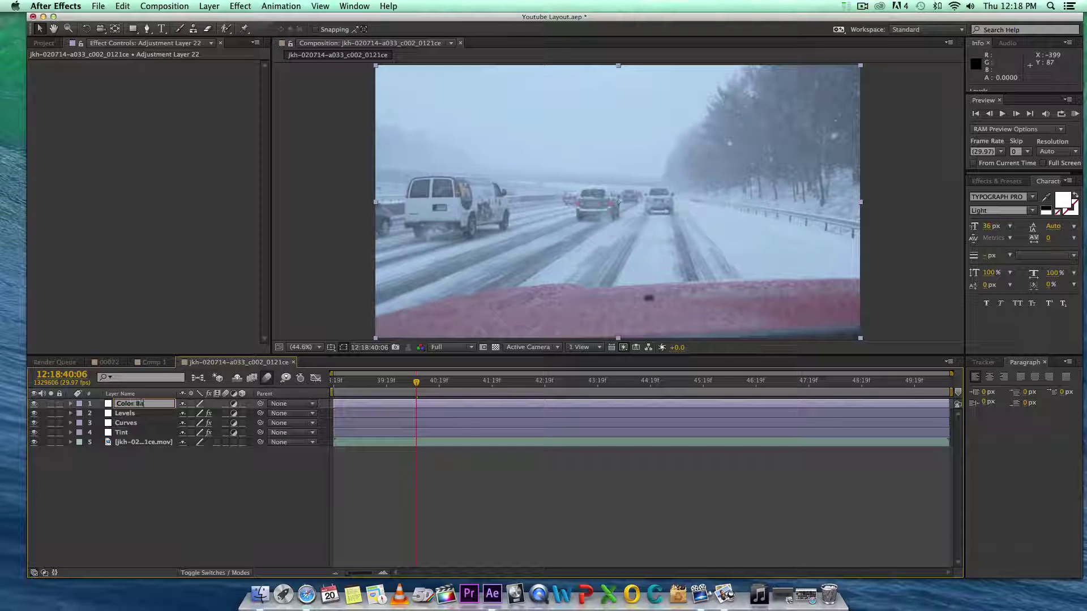
type("lance")
key("Return")
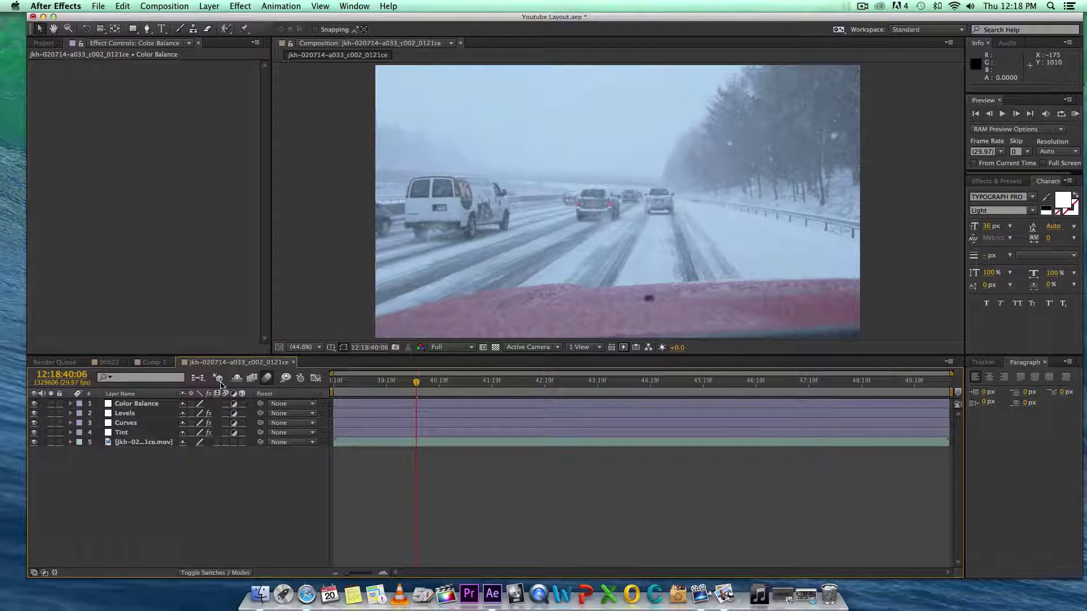
Apply Color Balance to the layer and raise Shadow Blue Balance to 36.0
left_click(172, 403)
left_click(240, 5)
mouse_move(278, 125)
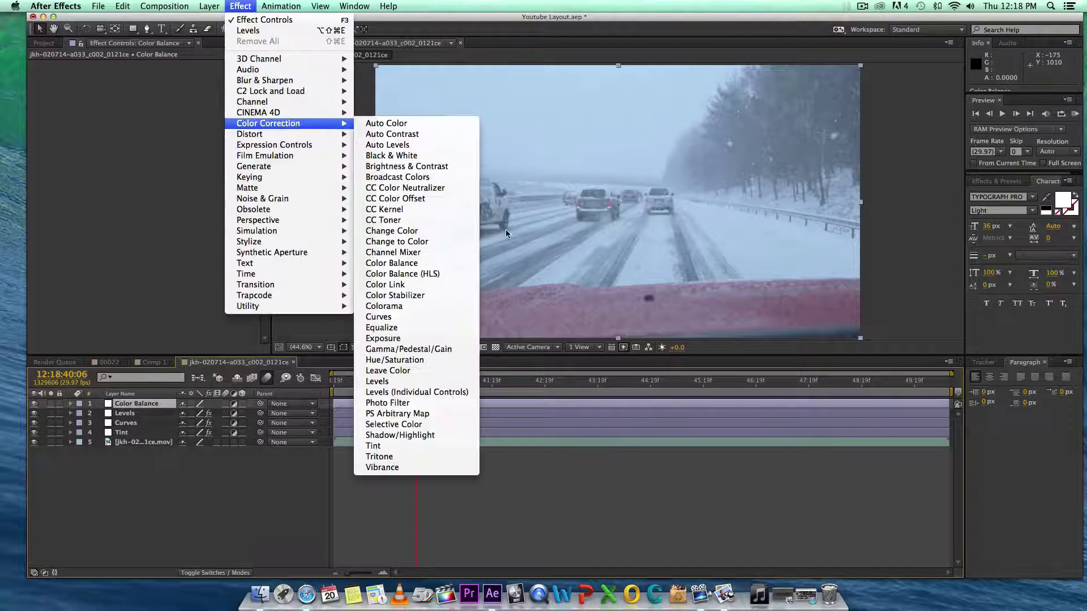
left_click(433, 265)
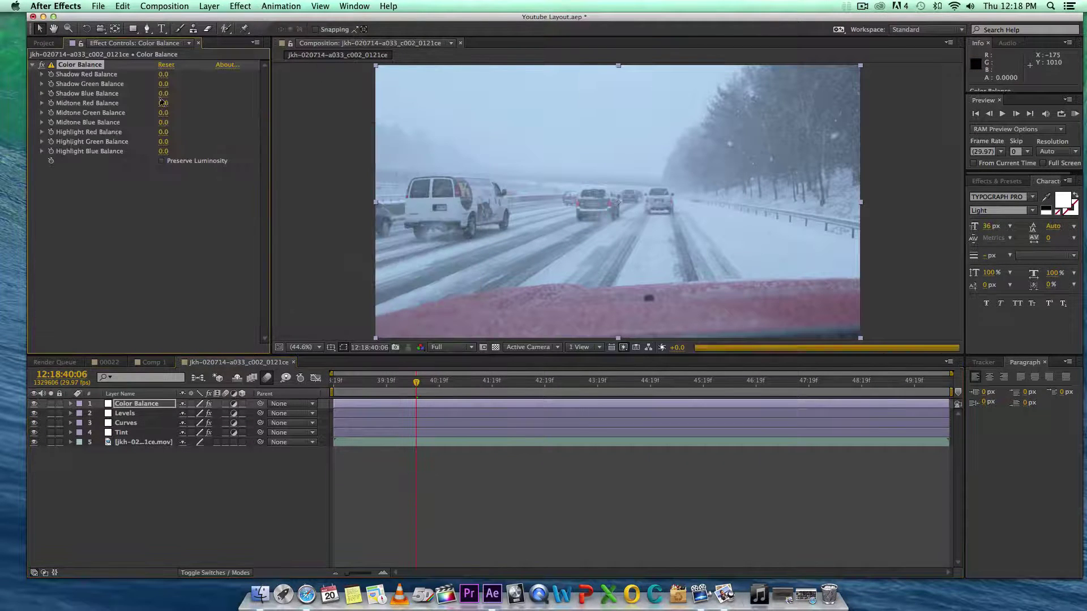
left_click_drag(163, 93, 182, 93)
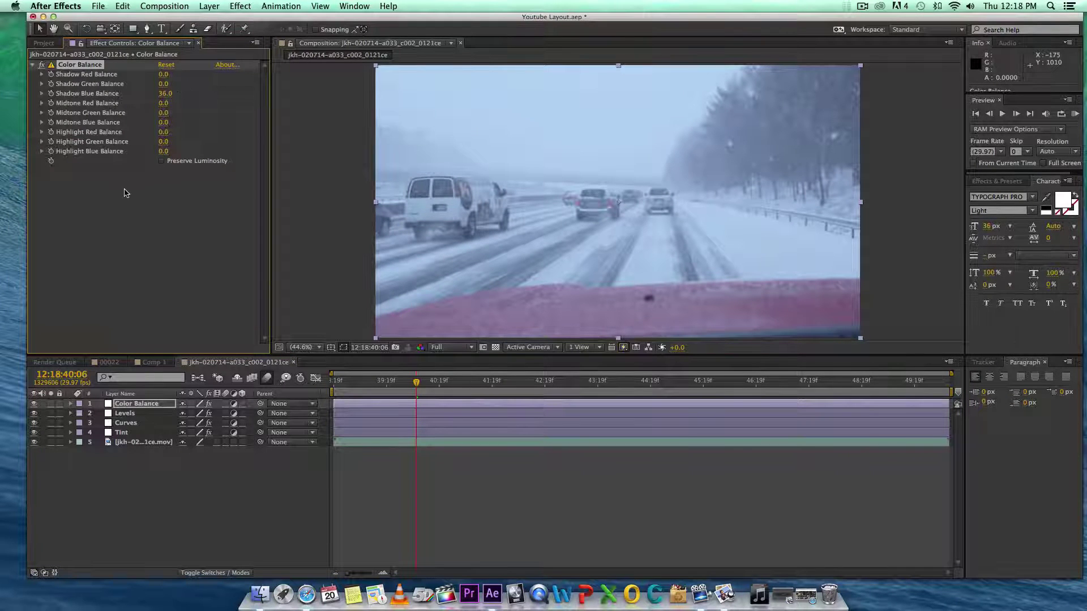
Set Shadow Red Balance to -13.0 and toggle the effect to compare
left_click(164, 75)
type("-8")
key("Return")
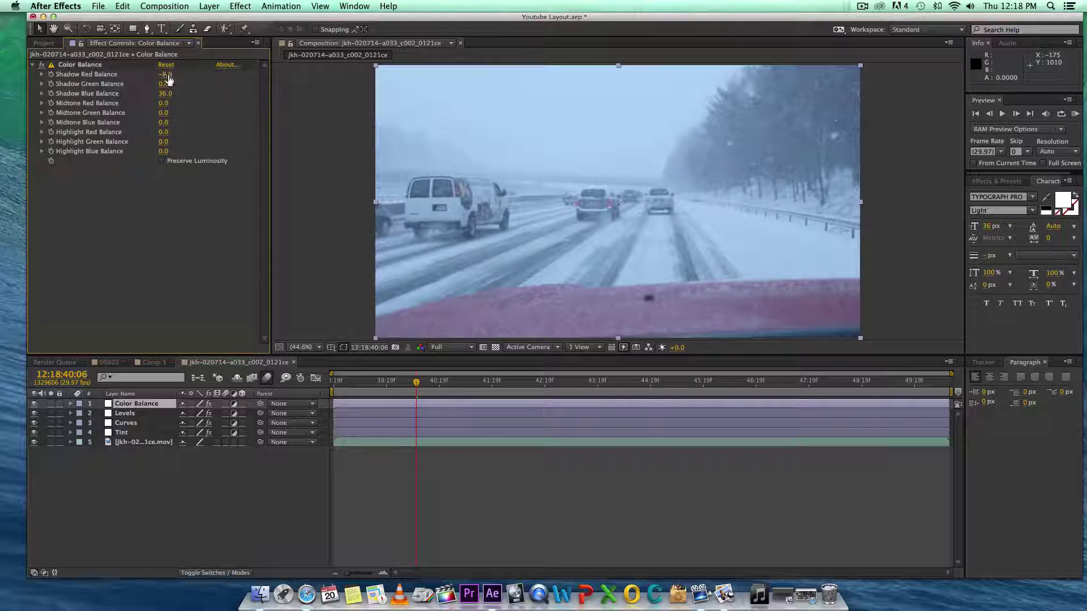
left_click_drag(166, 74, 163, 75)
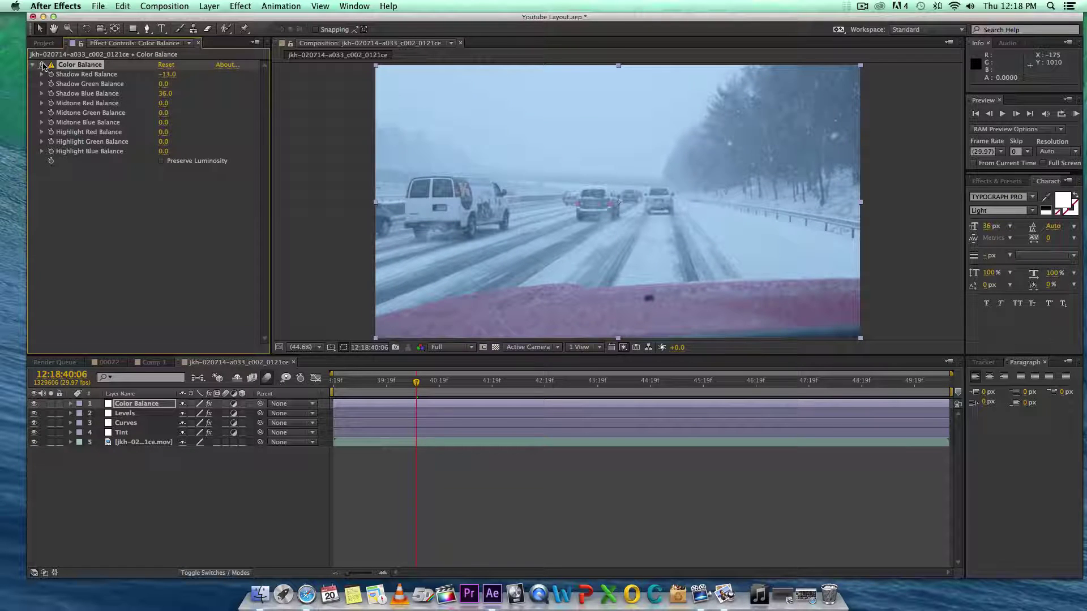
left_click(43, 66)
left_click(44, 67)
left_click(209, 6)
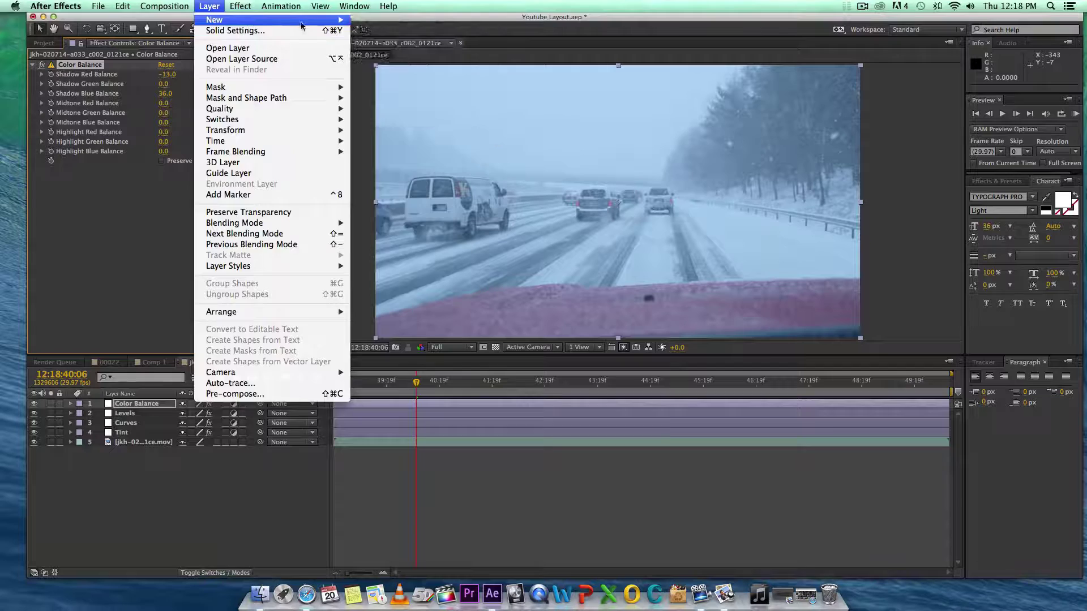
Add Levels with Input Black 0.0902 and Input White 0.9882, then hide the adjustment layers
mouse_move(240, 6)
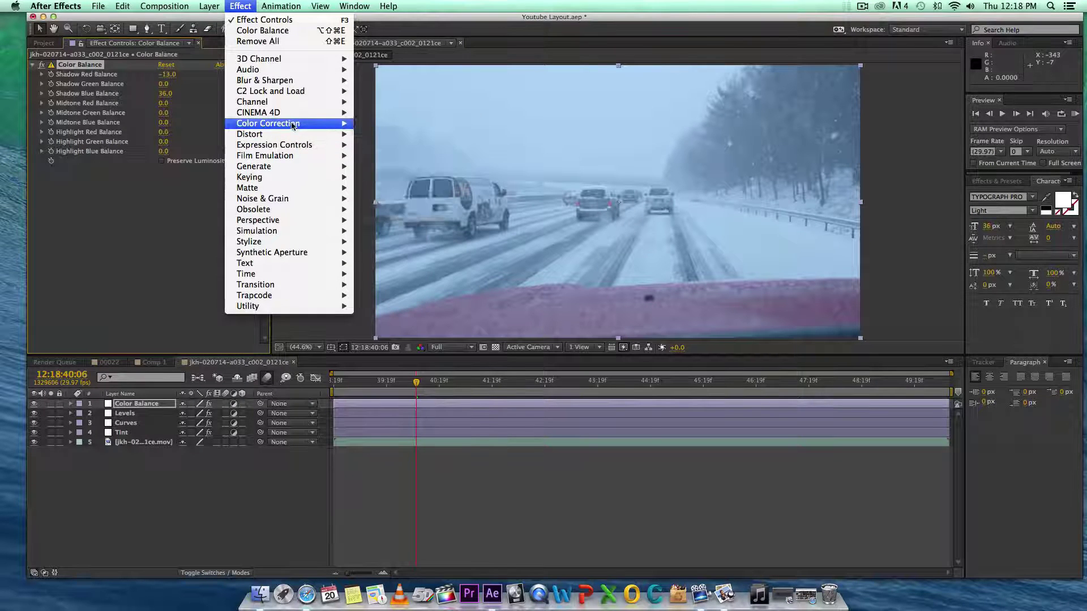
left_click(396, 388)
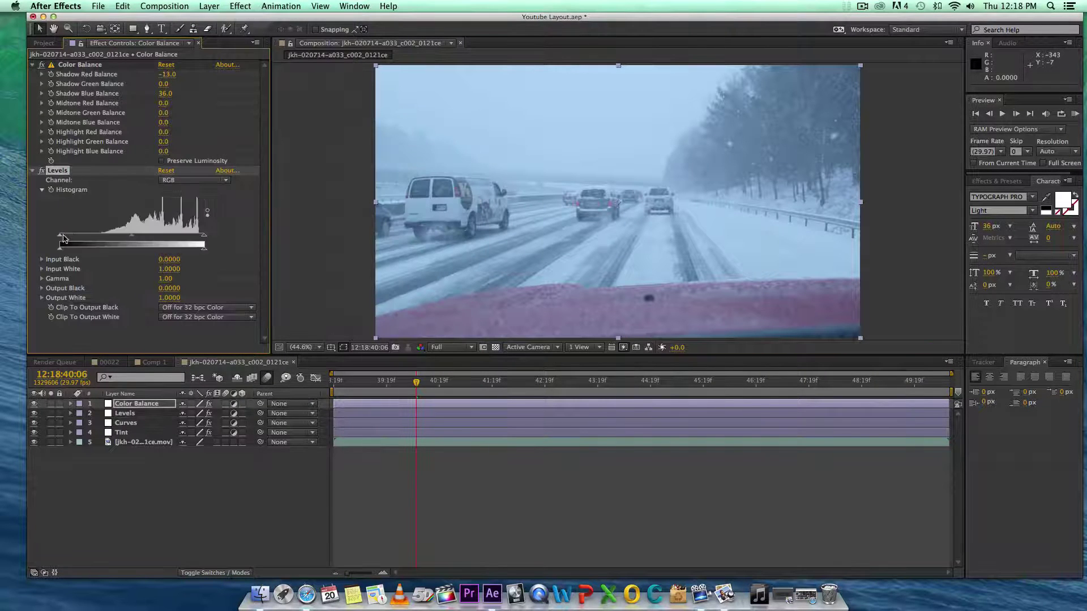
left_click_drag(63, 238, 70, 237)
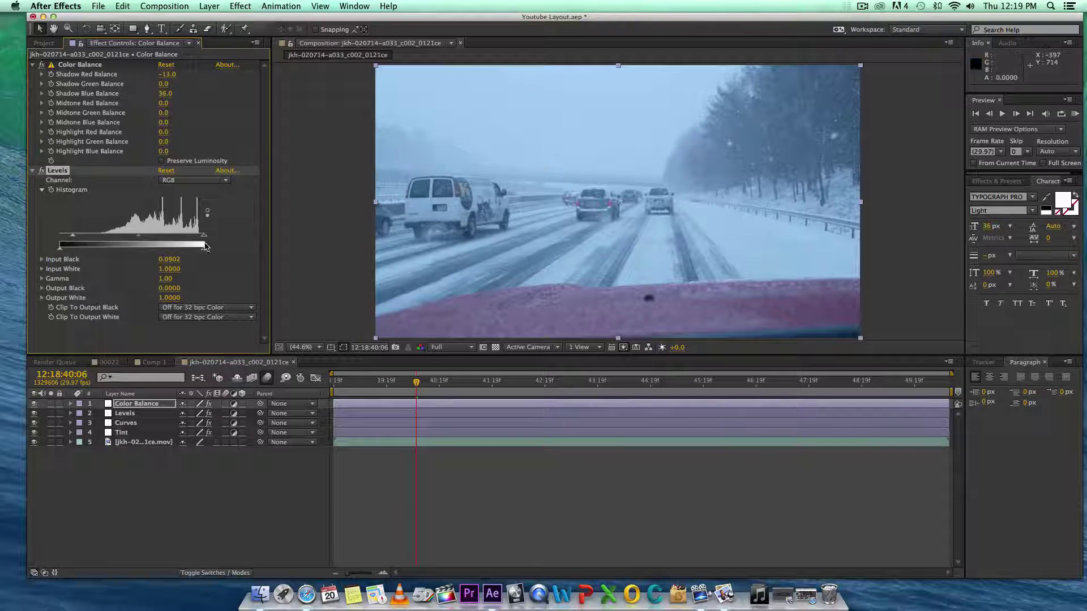
left_click_drag(204, 238, 202, 239)
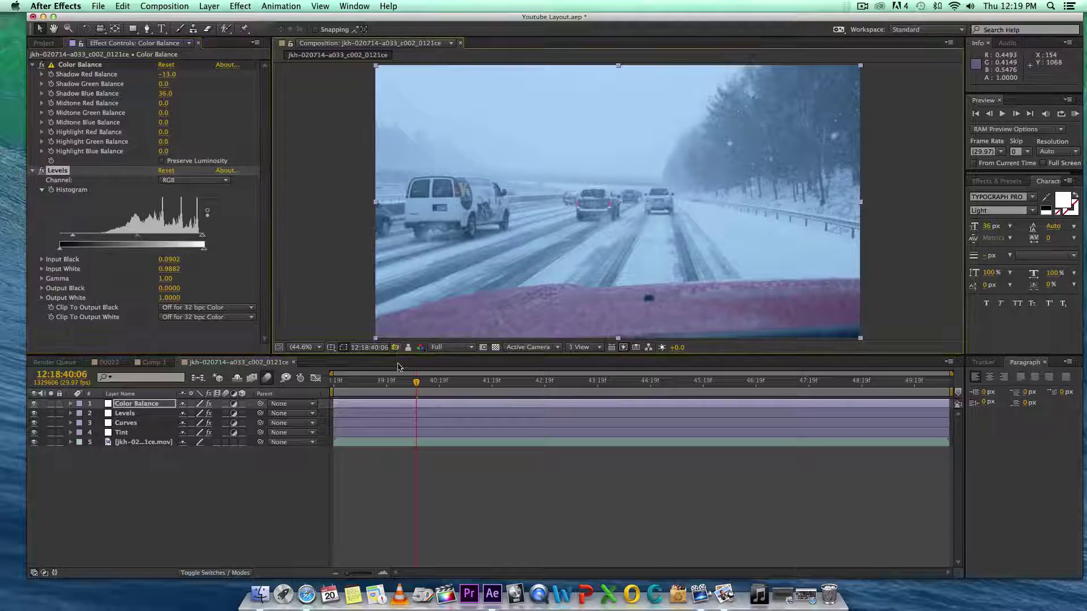
left_click_drag(34, 432, 33, 404)
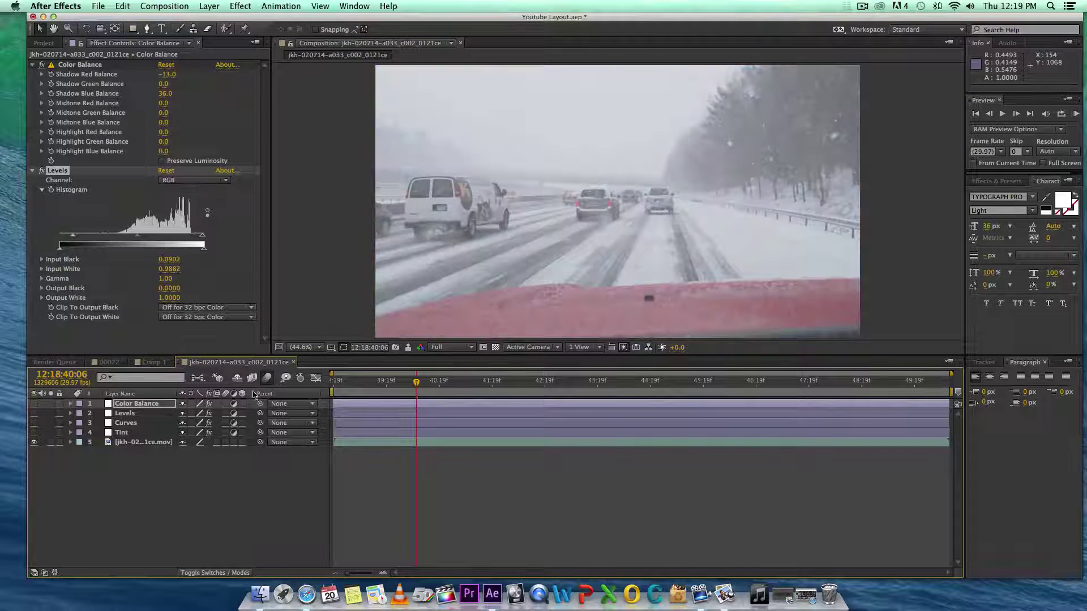
Compare against the snapshot, turn all four adjustment layers back on, and scrub through later frames
left_click(408, 347)
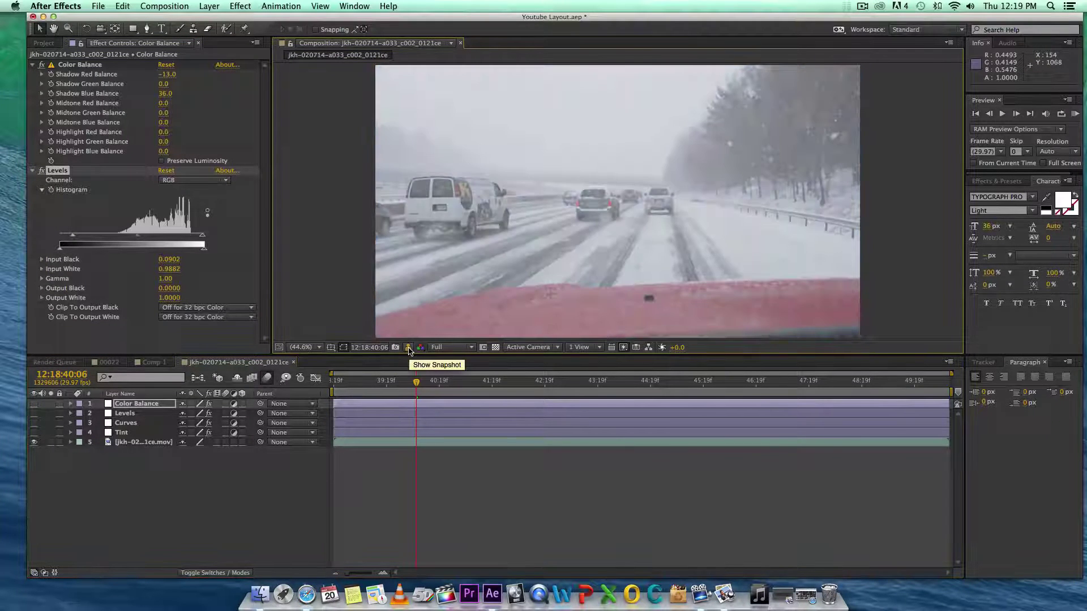
left_click(407, 347)
left_click(407, 348)
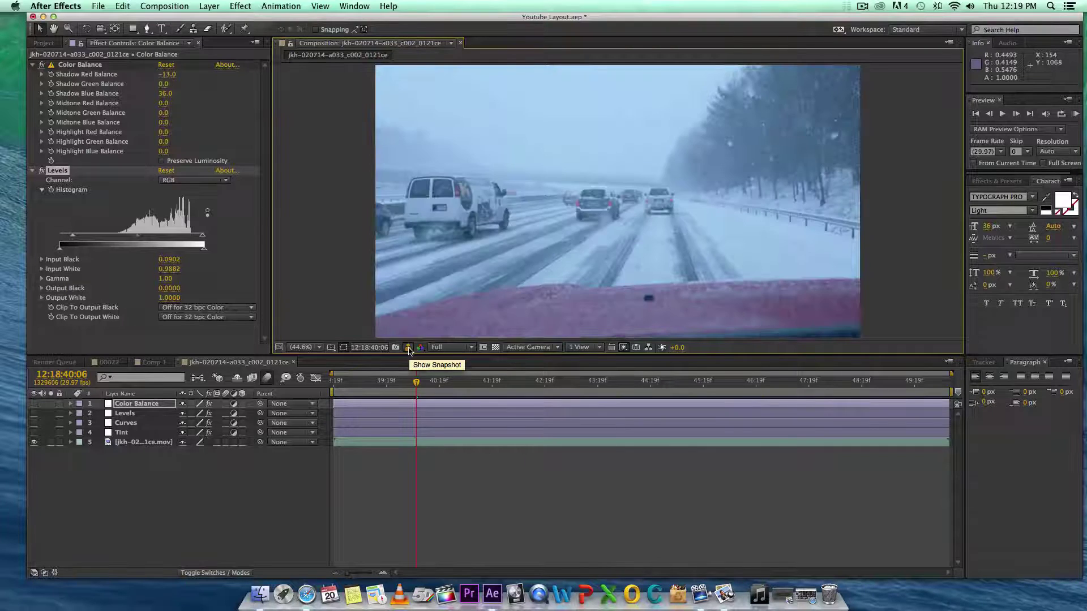
left_click(407, 348)
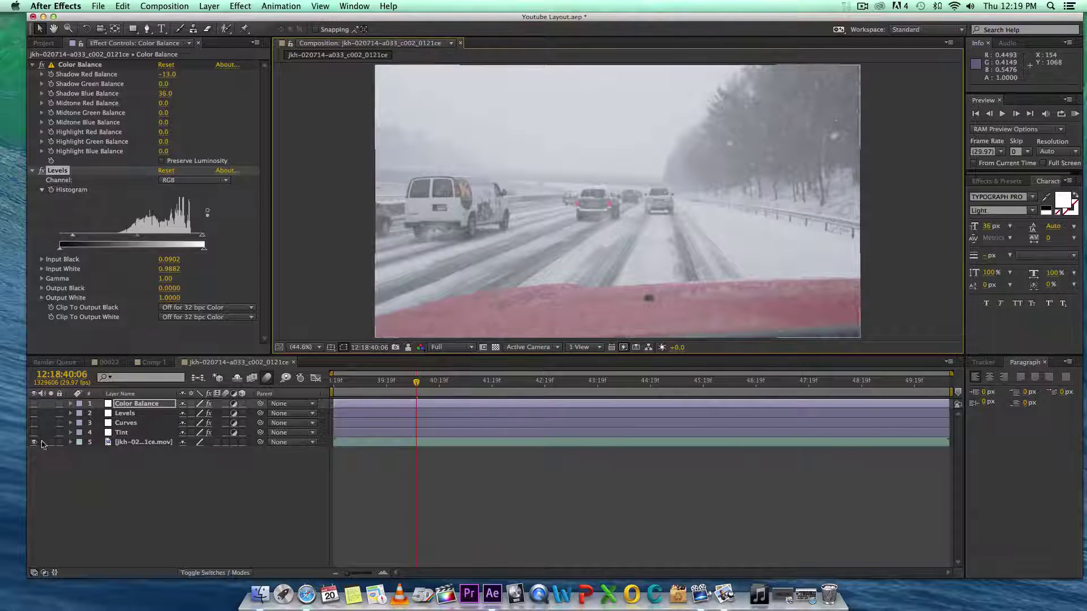
left_click(34, 433)
left_click_drag(34, 423, 34, 403)
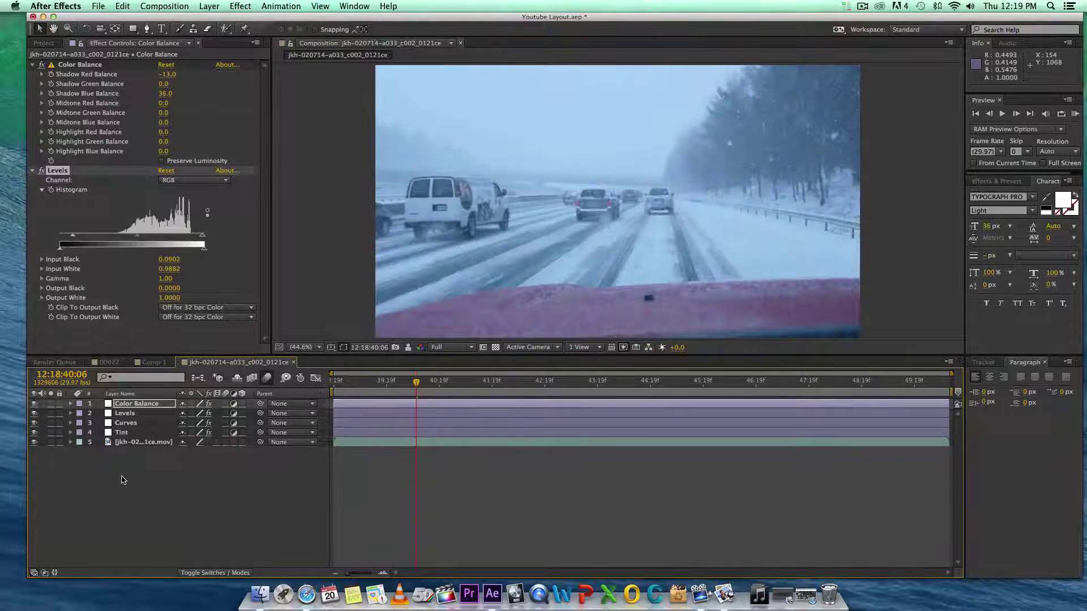
left_click_drag(399, 380, 659, 387)
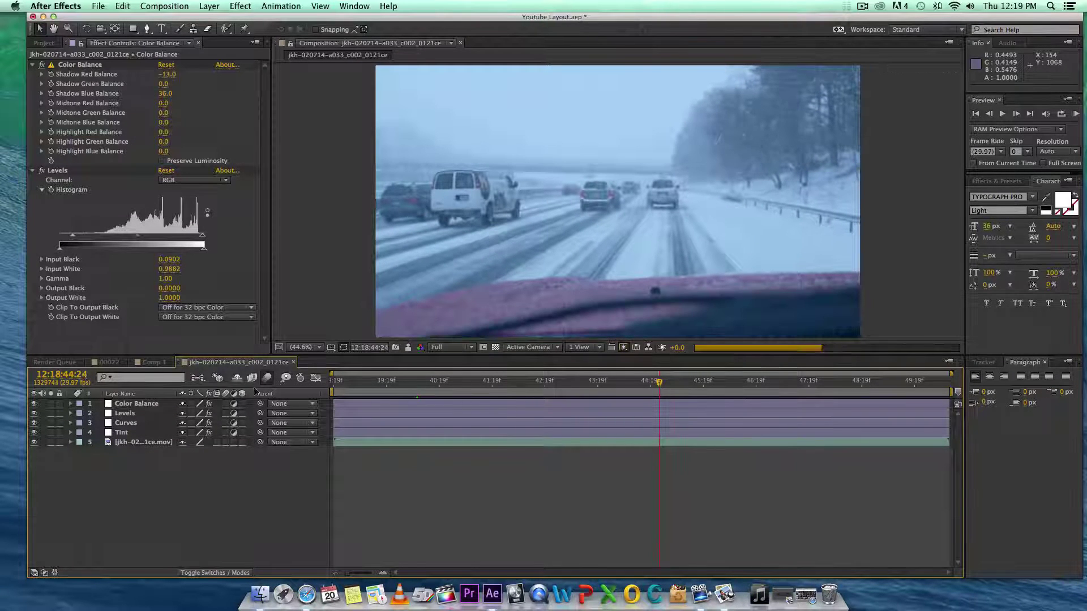
End the work area around 12:18:41:25 and trim the composition to it
left_click(164, 443)
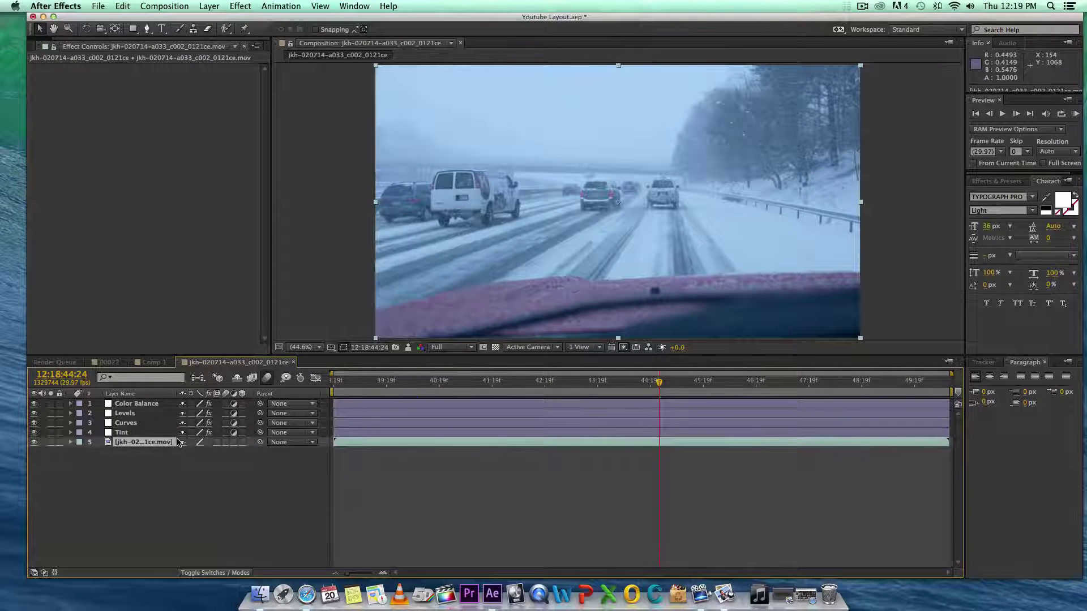
left_click(645, 384)
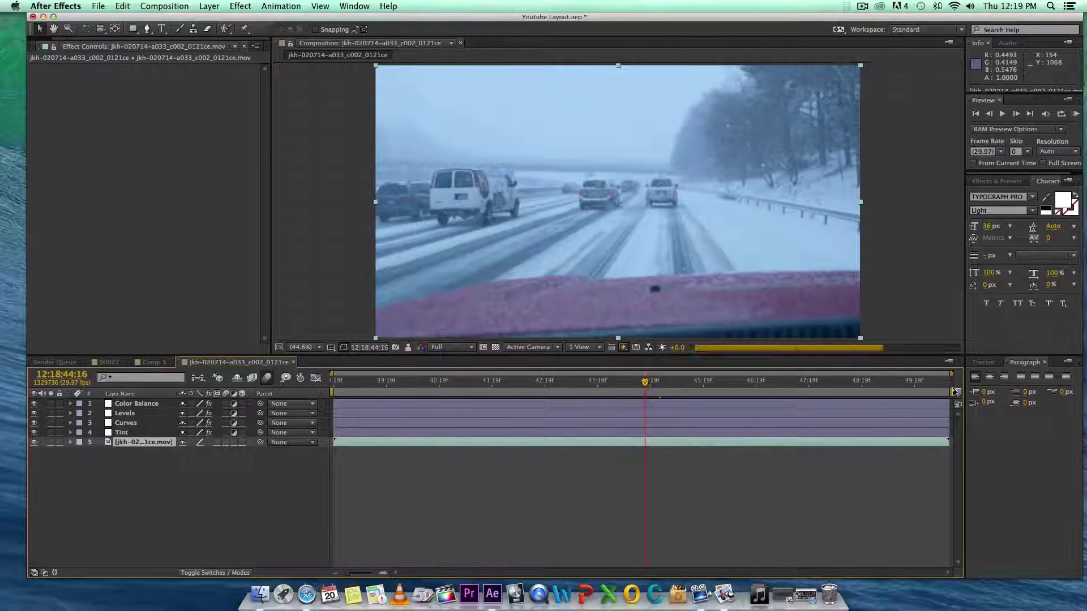
mouse_move(645, 384)
left_mouse_down()
mouse_move(687, 382)
mouse_move(502, 382)
mouse_move(504, 402)
mouse_move(665, 403)
mouse_move(653, 401)
left_mouse_up()
left_click_drag(943, 398, 634, 396)
left_click(240, 5)
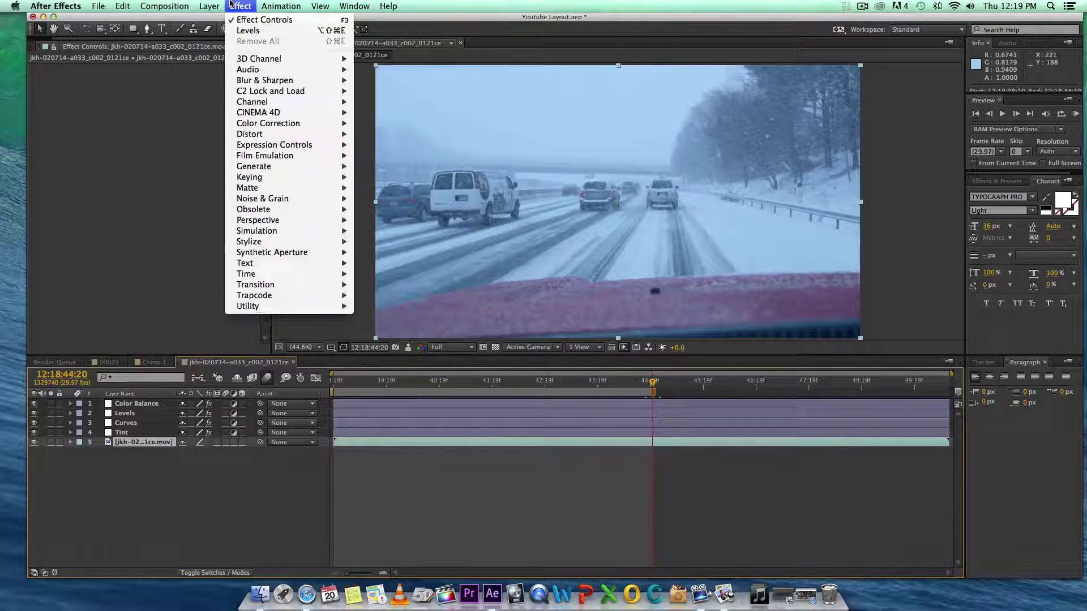
left_click(207, 63)
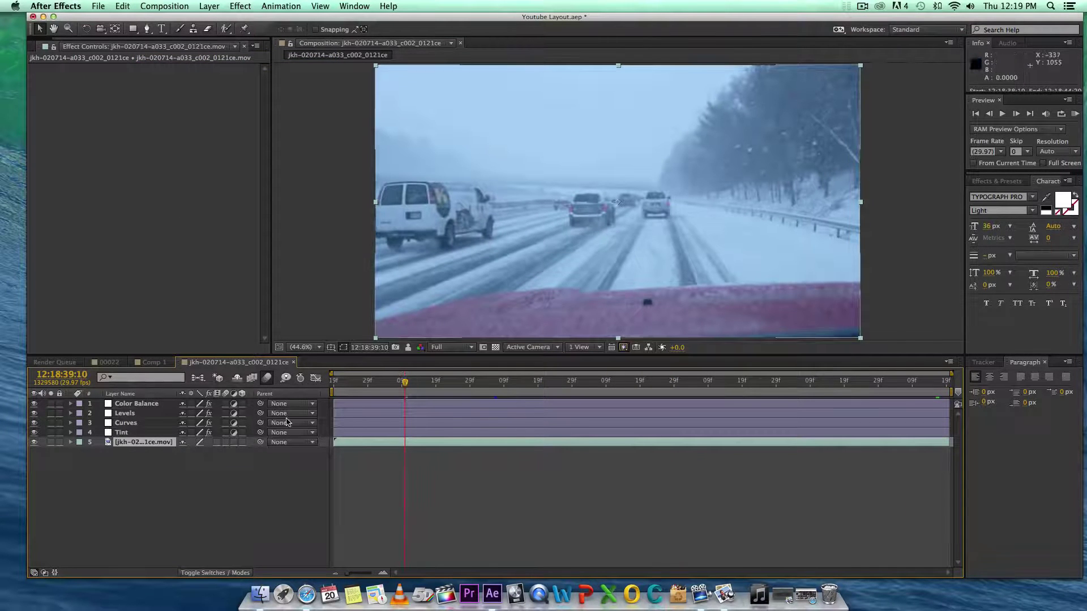
Create a solid named Snow and apply Trapcode Particular to it
left_click(209, 6)
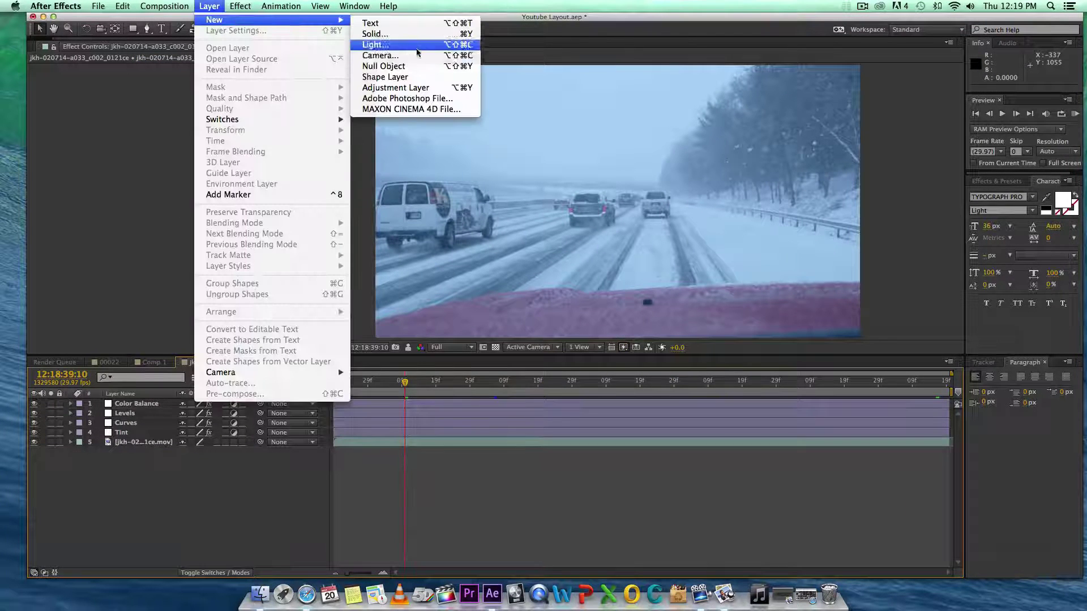
left_click(924, 190)
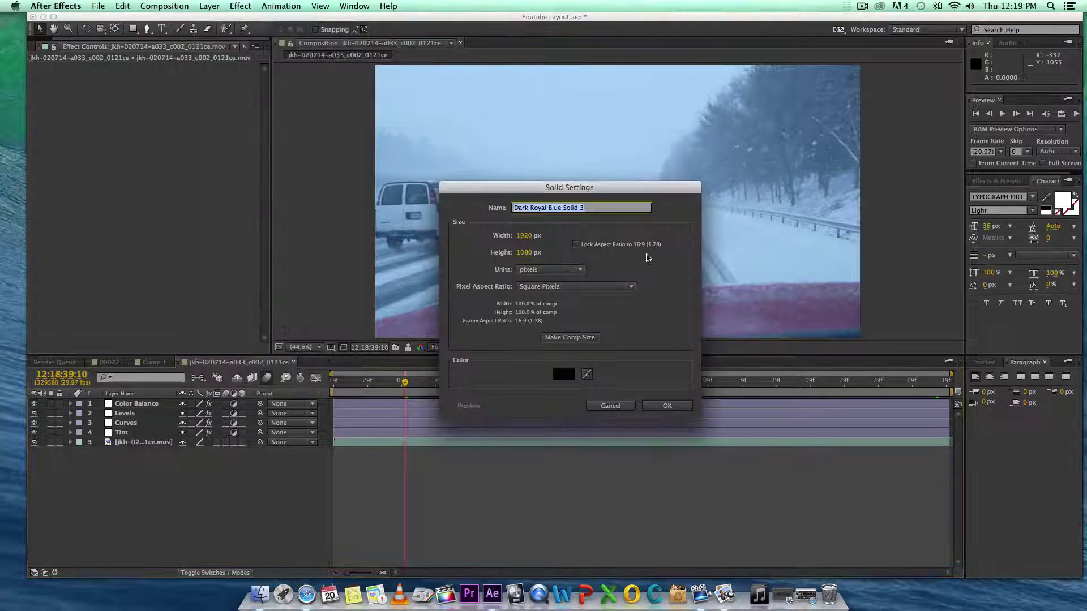
type("Snow")
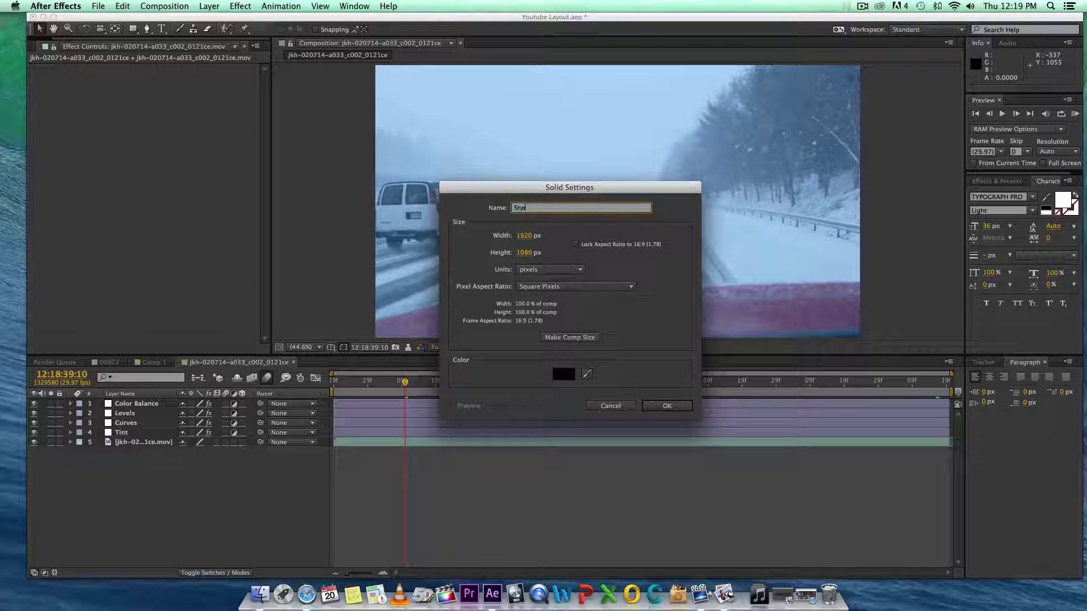
left_click(687, 406)
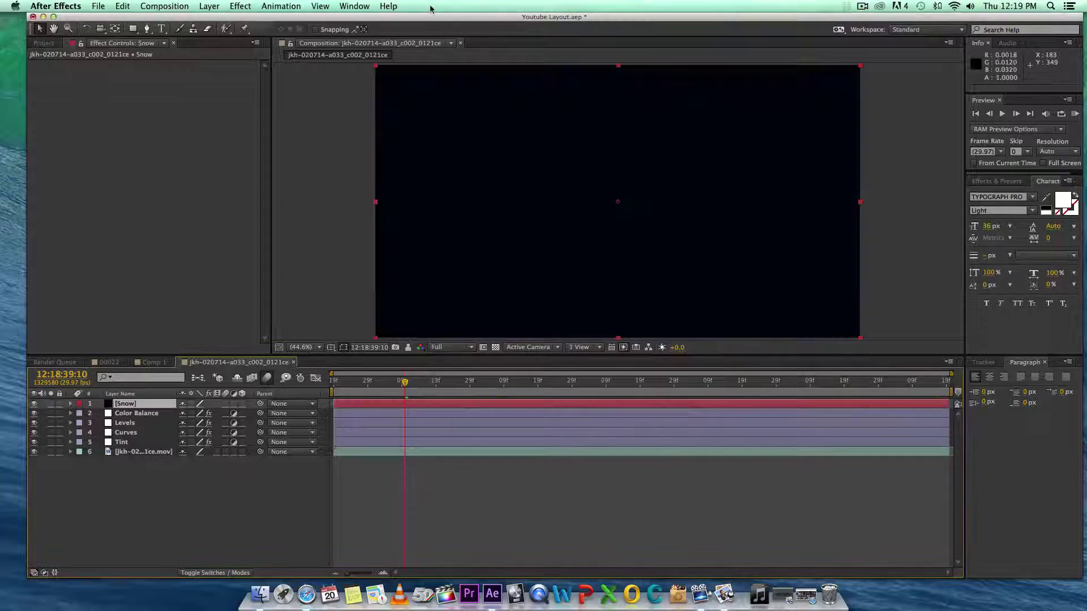
left_click(240, 6)
mouse_move(301, 290)
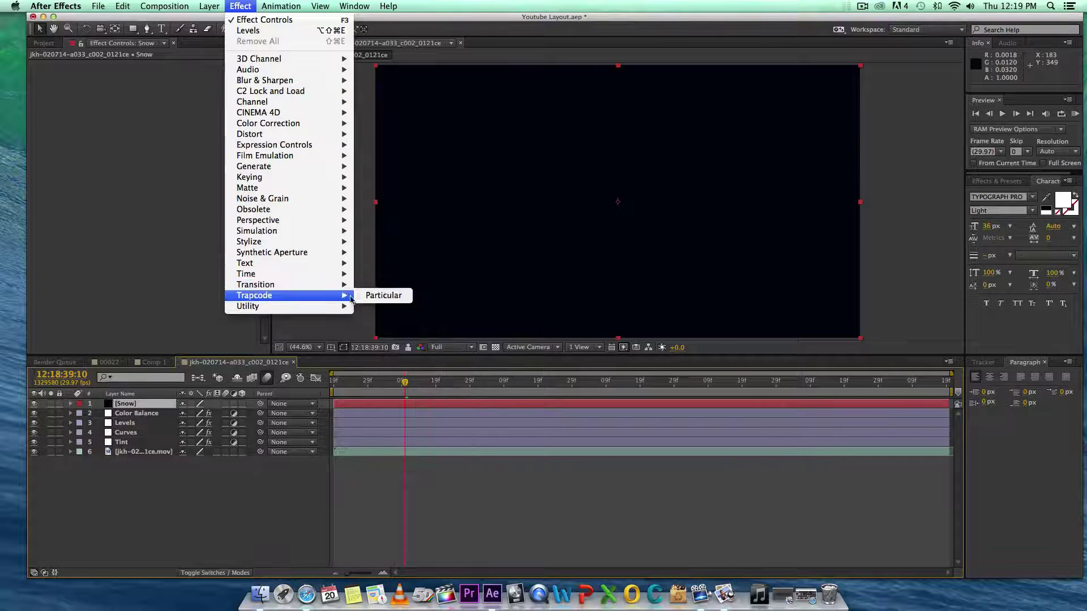
left_click(380, 296)
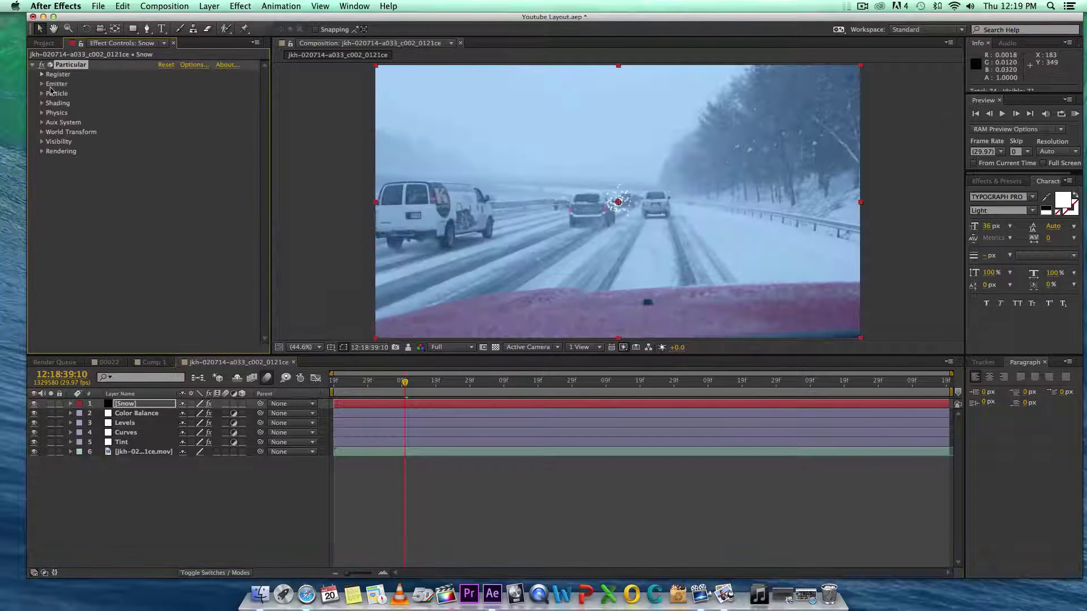
Make Particular's emitter a Box and zero Velocity from Motion, Distribution and Random
left_click(42, 84)
left_click(193, 103)
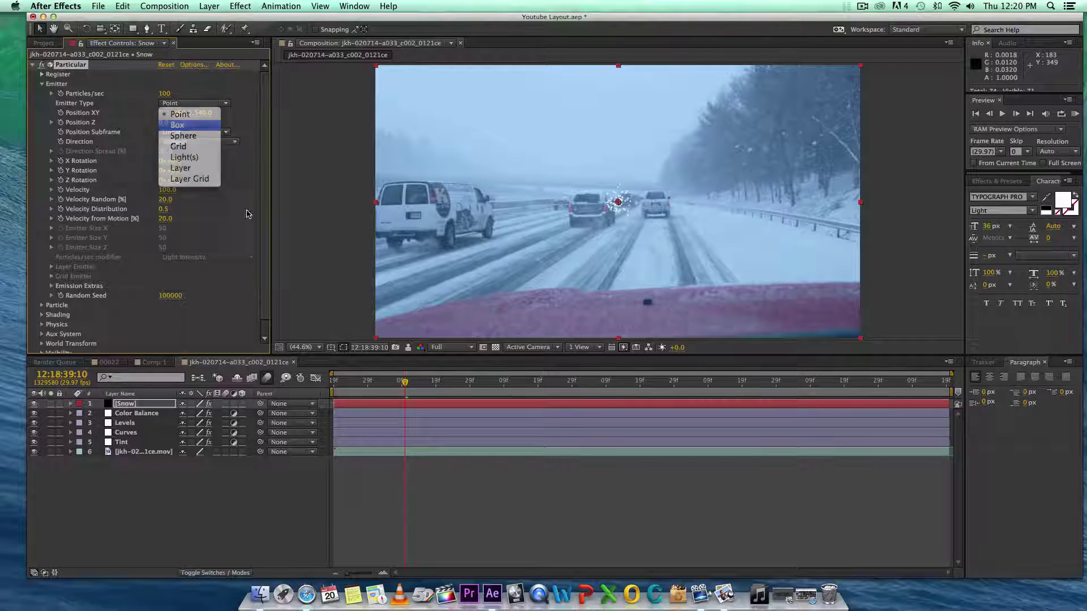
left_click(170, 121)
left_click(165, 220)
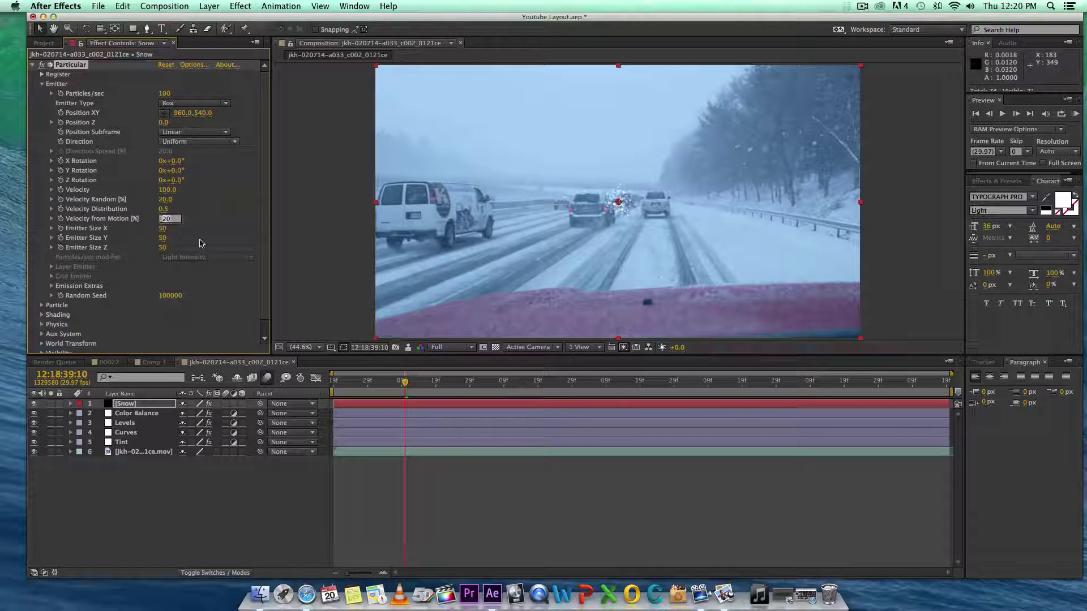
type("0")
left_click(170, 209)
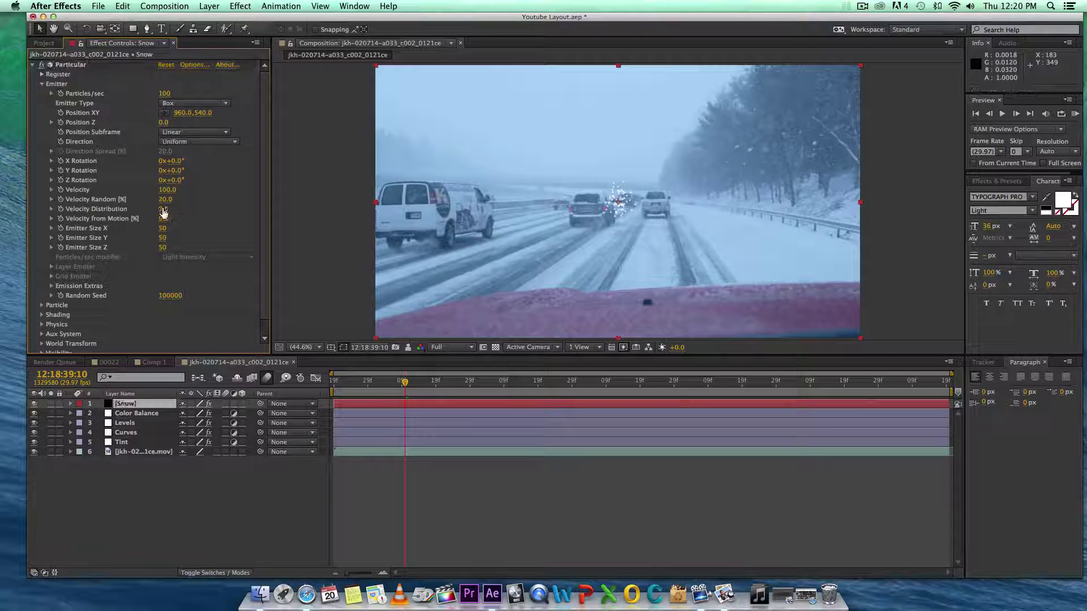
type("0")
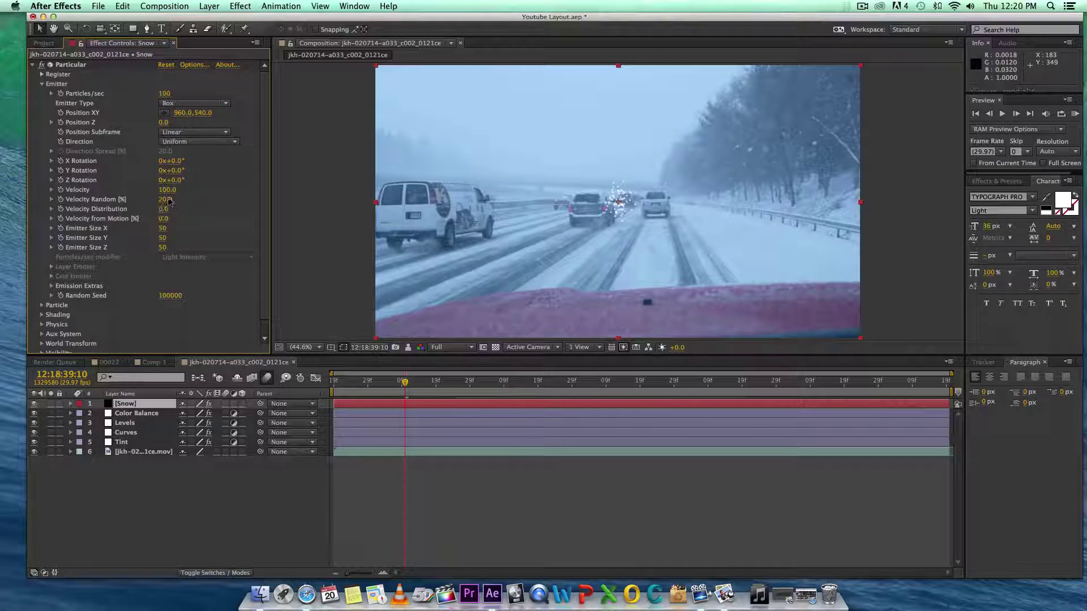
left_click(170, 199)
type("0")
key("Return")
Set emitter Velocity to 300 and enlarge the emitter box along X and Y
left_click(168, 192)
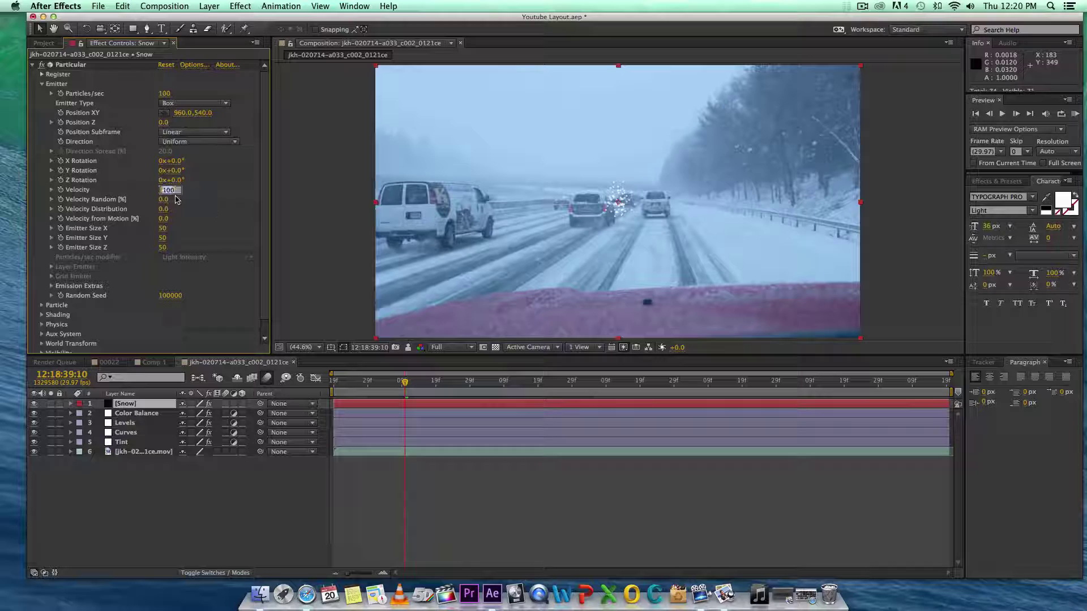
type("300")
key("Return")
left_click_drag(162, 228, 282, 226)
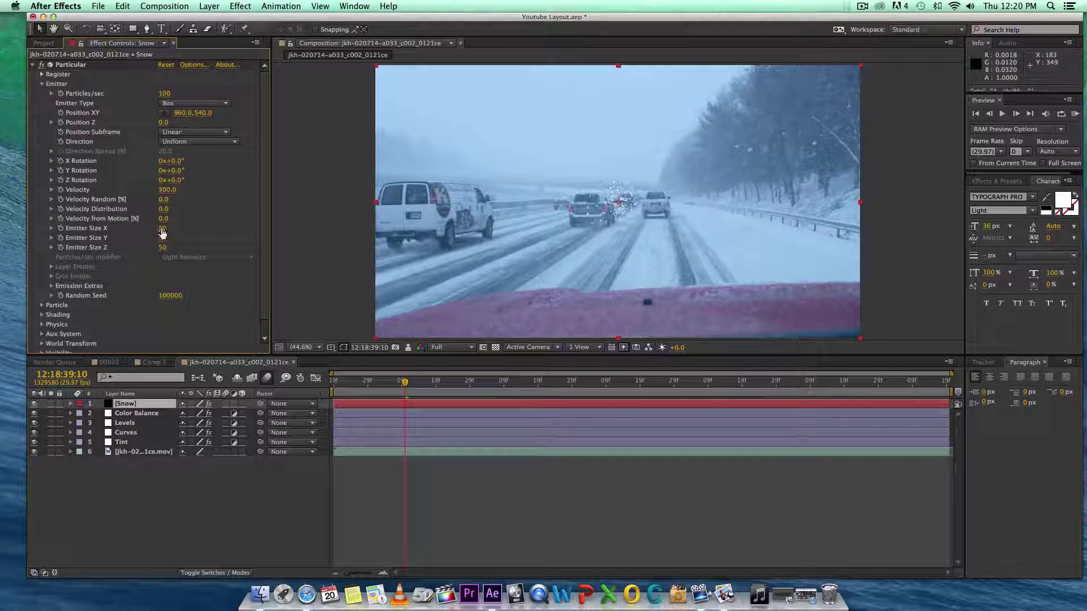
left_click_drag(502, 236, 234, 238)
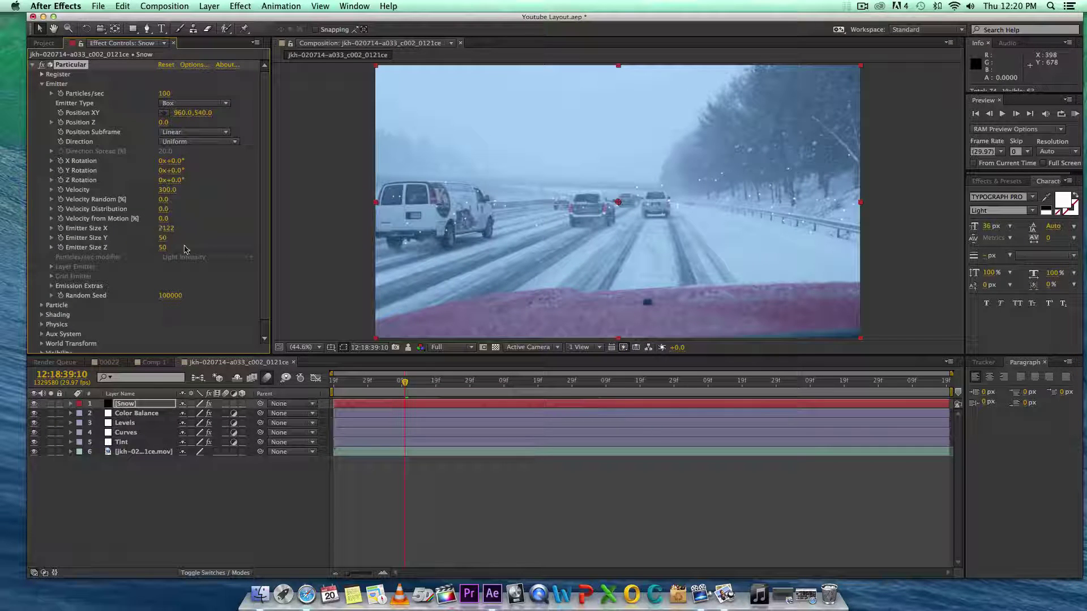
mouse_move(161, 238)
left_mouse_down()
mouse_move(218, 236)
mouse_move(167, 249)
left_mouse_up()
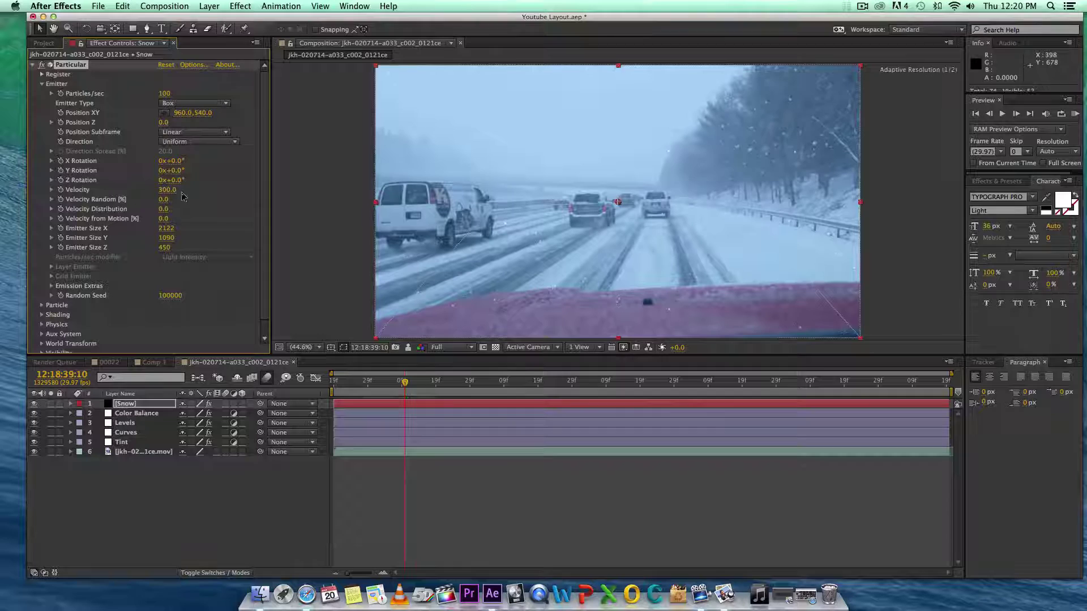
Set the Snow emitter's Particles/sec to 400
left_click(164, 94)
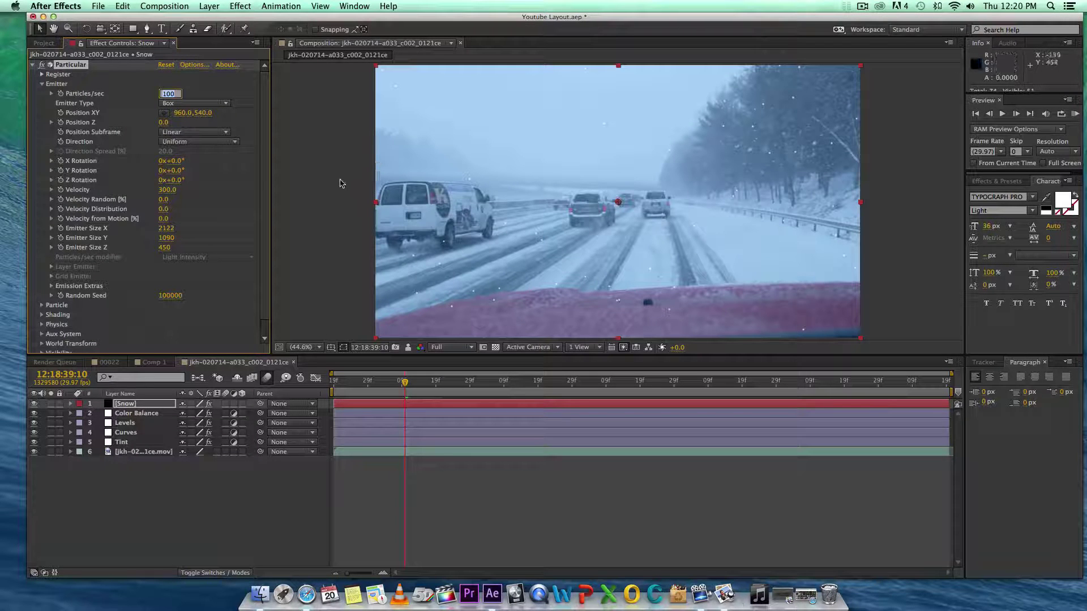
type("400")
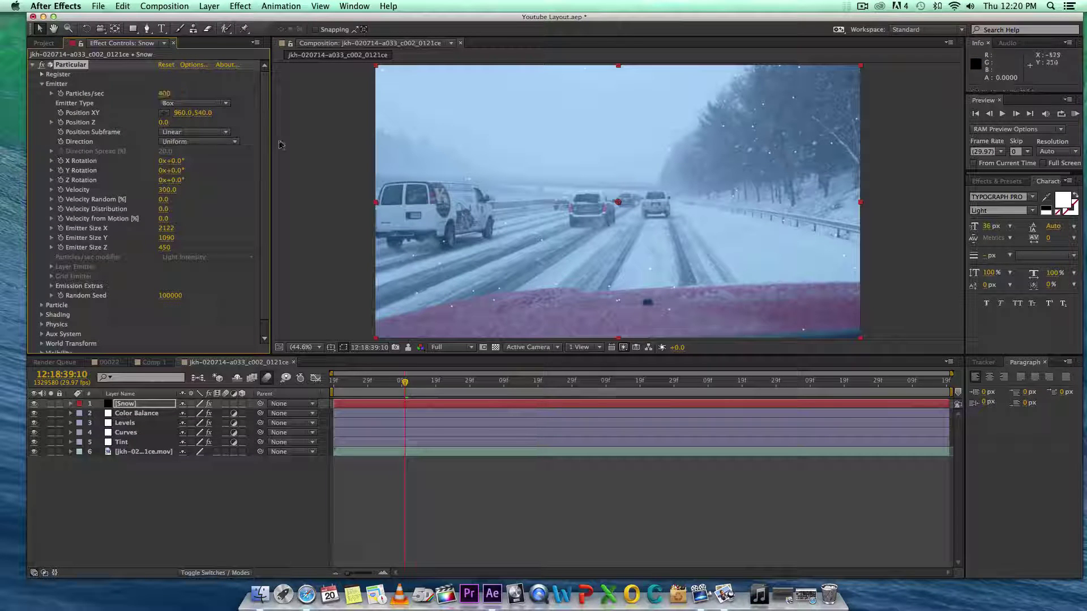
key("Return")
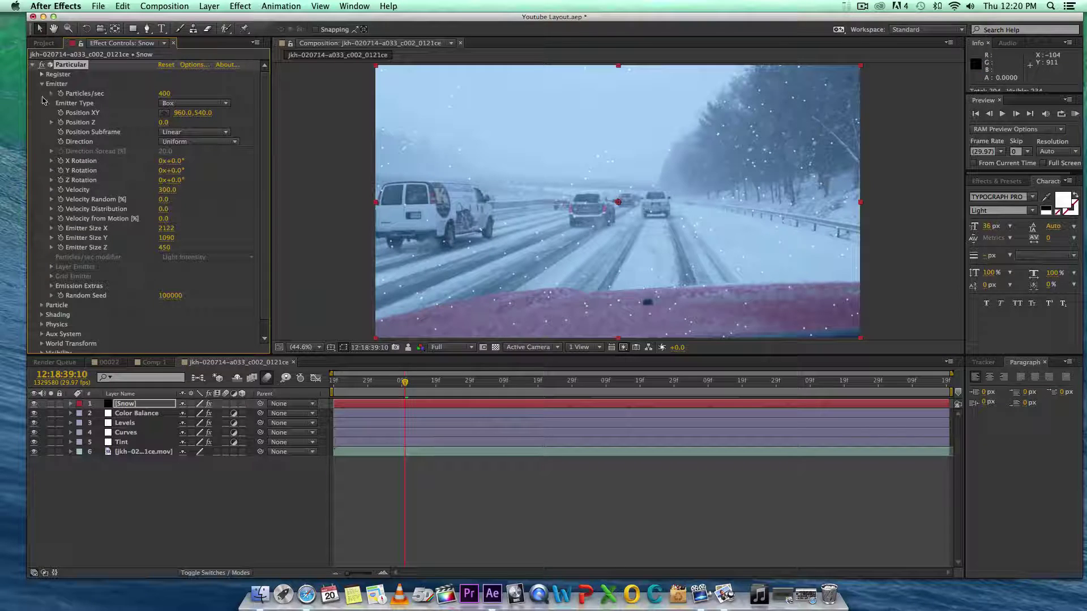
Set Air physics Wind Z to -520 and turn on motion blur for the Snow layer
left_click(42, 83)
left_click(41, 113)
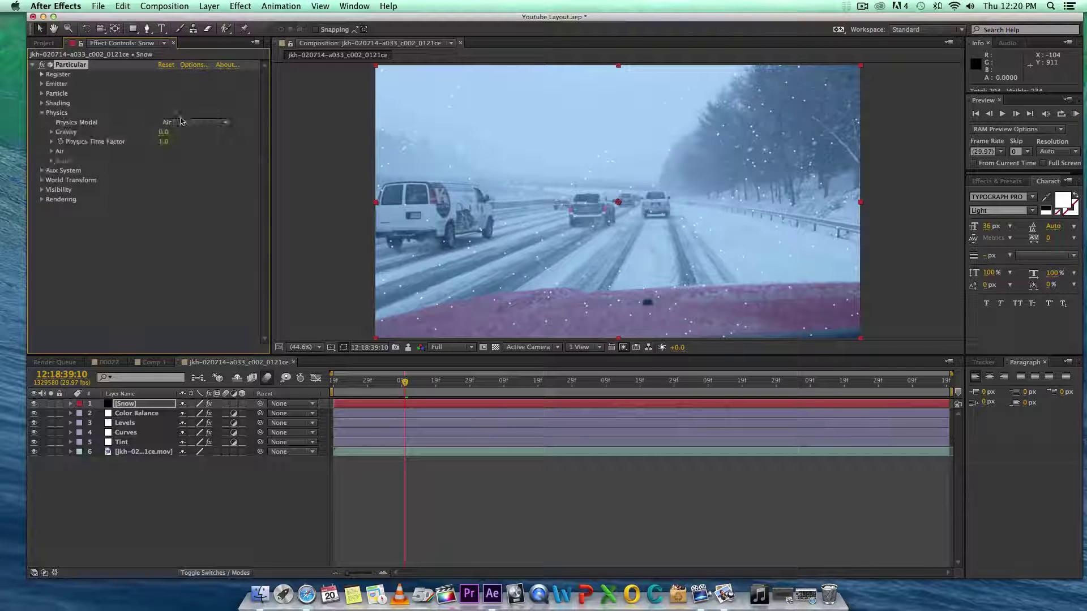
left_click(52, 152)
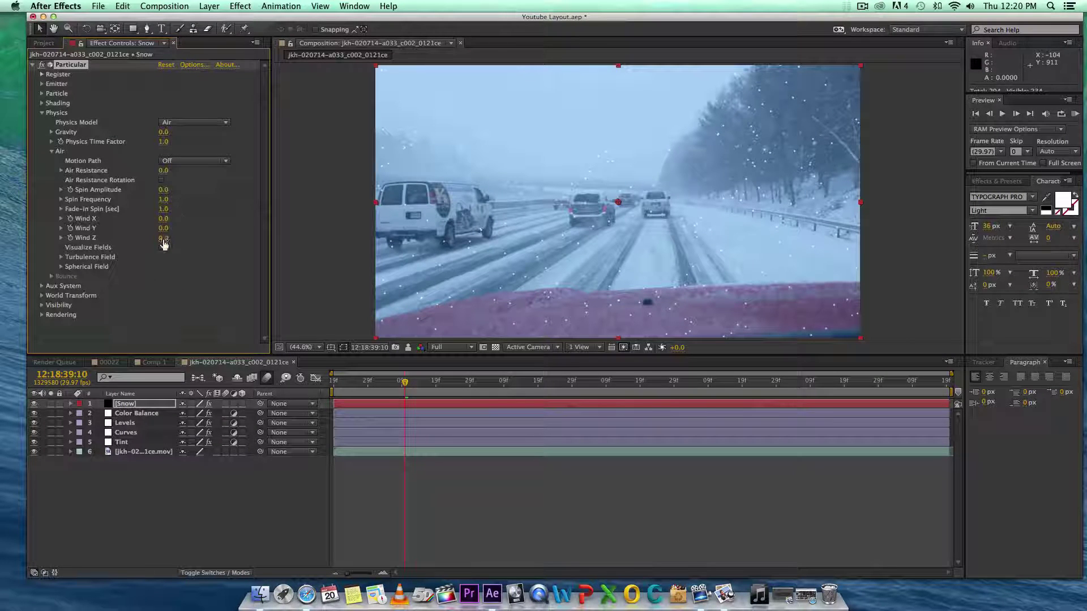
left_click_drag(154, 237, 141, 237)
left_click(258, 385)
left_click(226, 403)
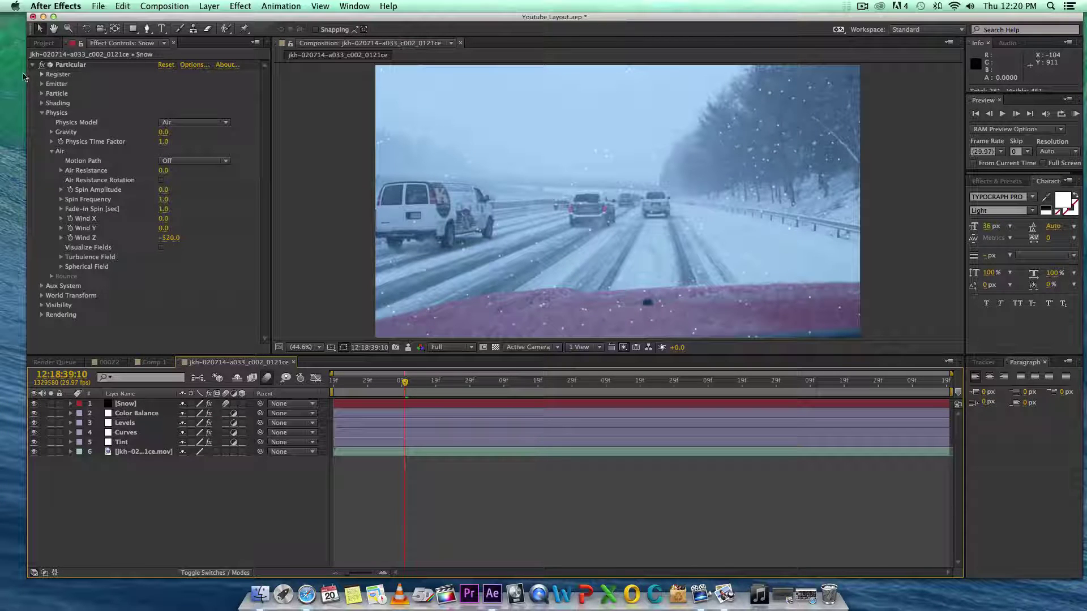
Place the Snow emitter at 954.5, 62.7 near the frame top and set Velocity to 0
left_click(40, 84)
left_click(43, 84)
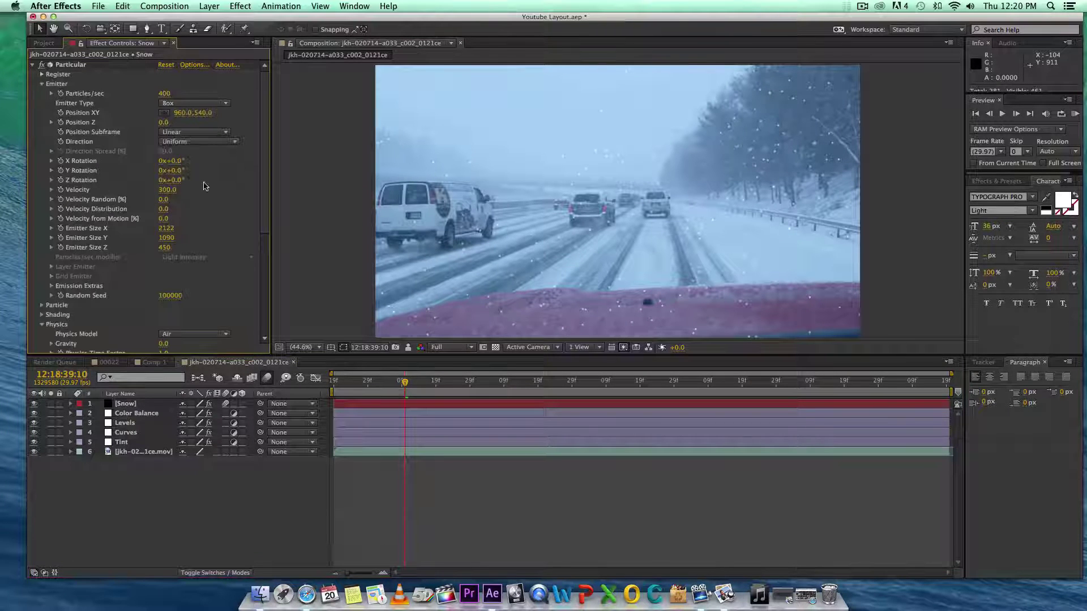
left_click(70, 64)
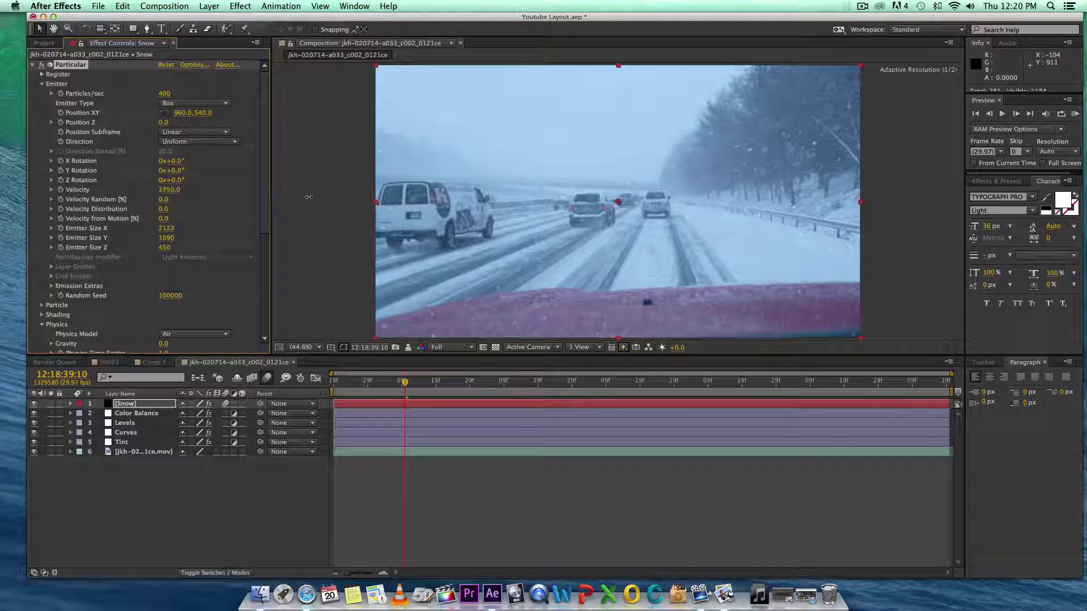
left_click_drag(170, 189, 179, 201)
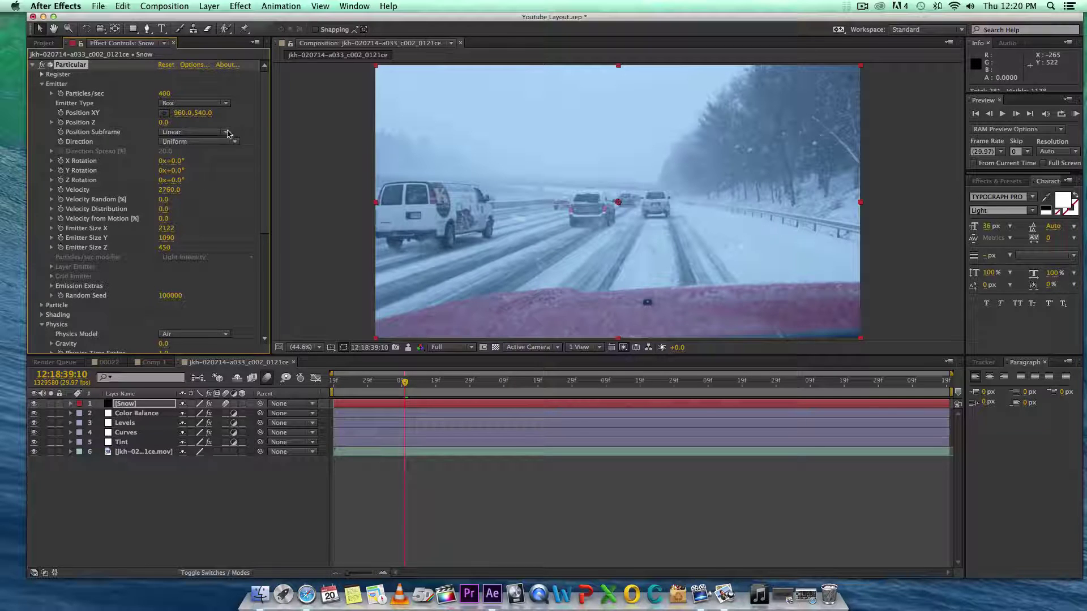
left_click(164, 113)
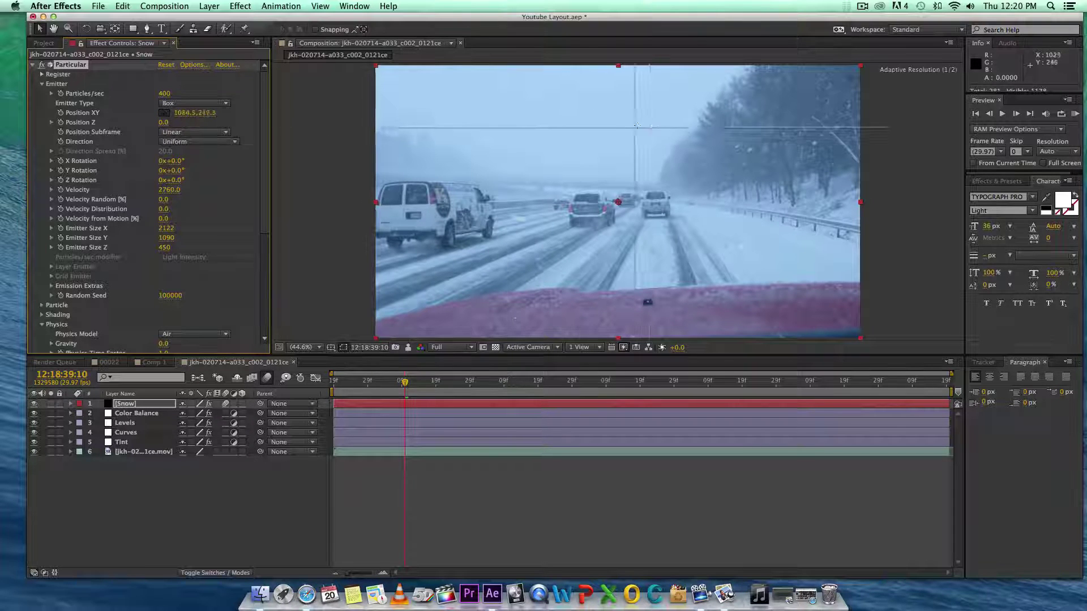
left_click(618, 81)
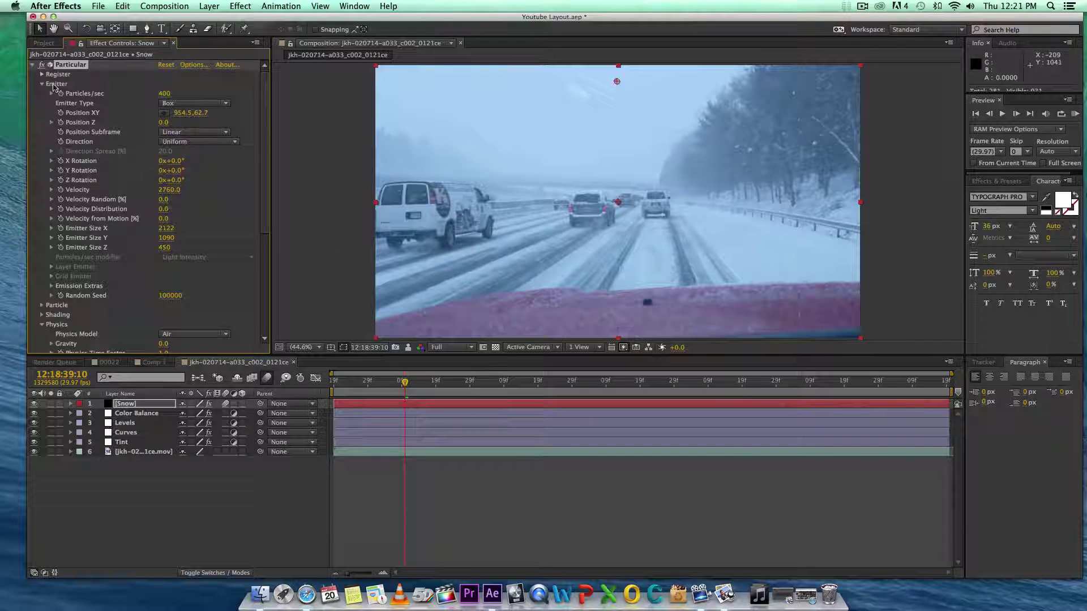
left_click(169, 190)
key("Return")
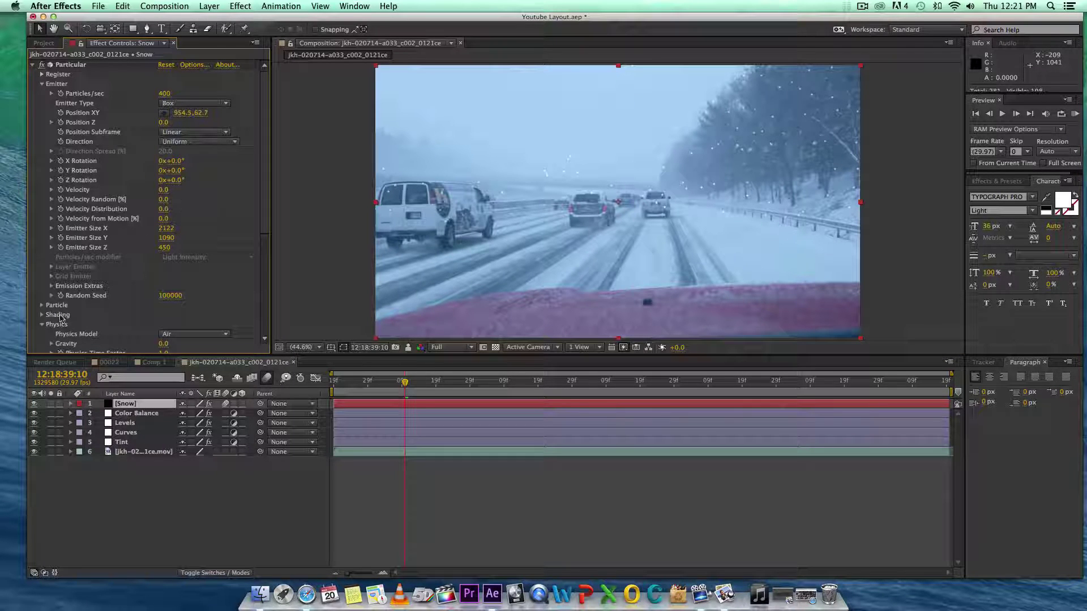
Strengthen Air Wind Z toward the camera and set emitter Velocity to 100
scroll(181, 300, "down", 5)
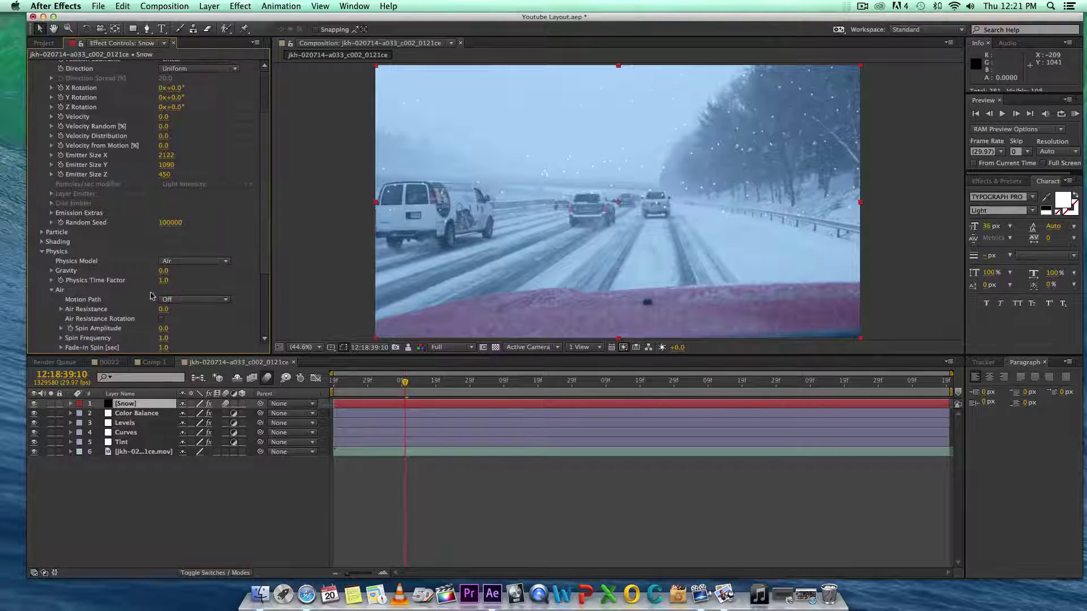
scroll(159, 296, "down", 7)
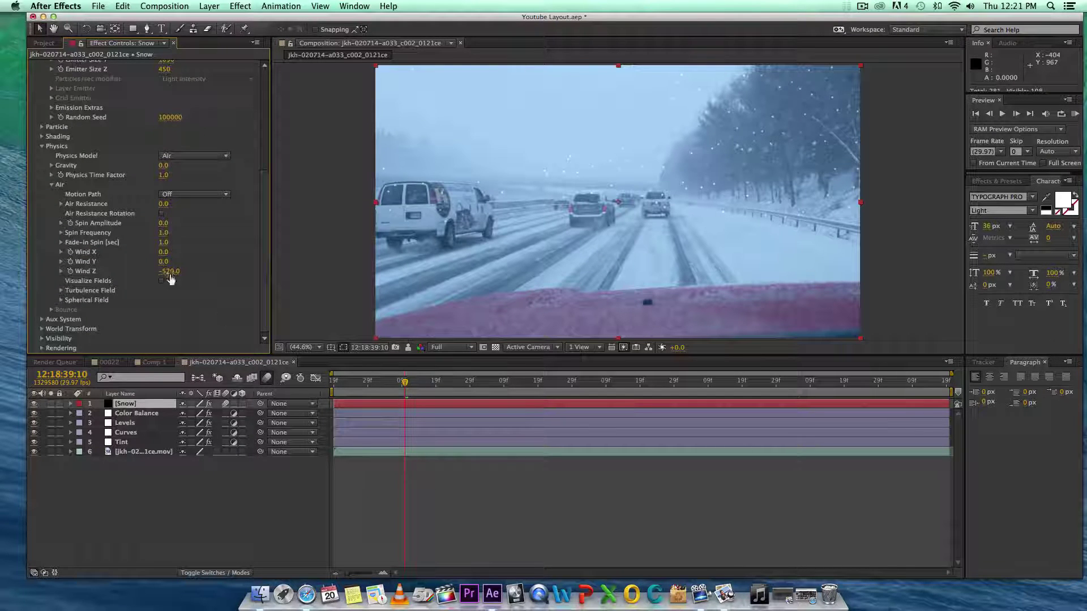
left_click_drag(171, 274, 73, 277)
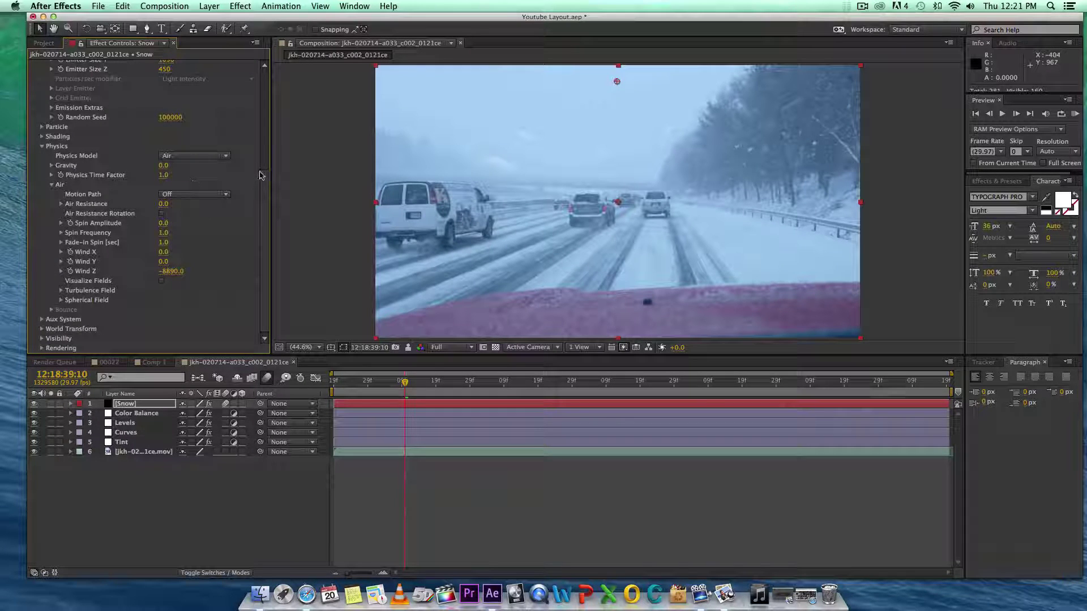
scroll(260, 175, "up", 10)
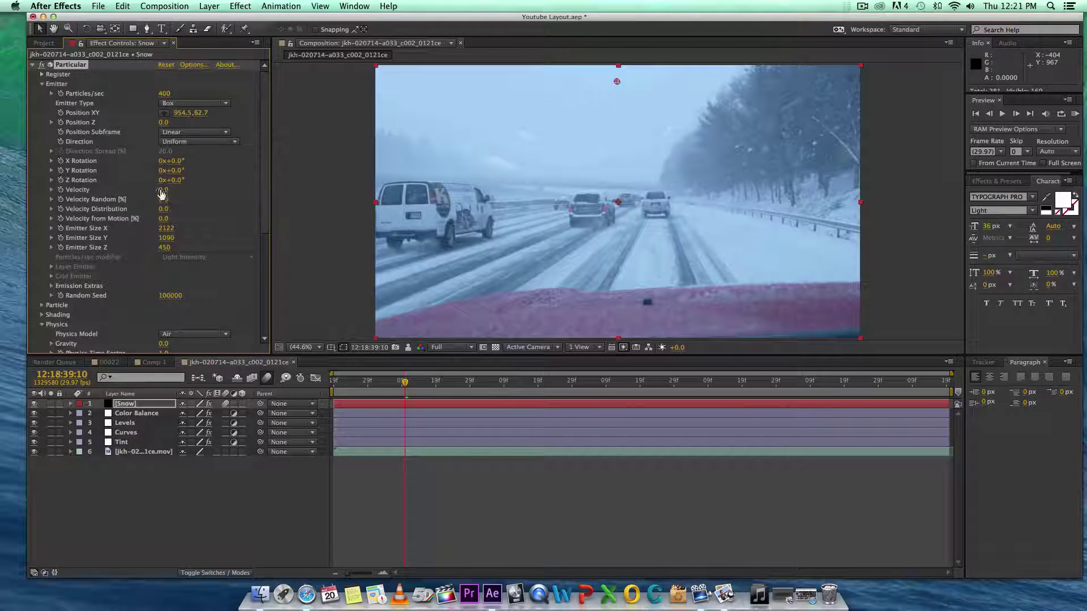
left_click(162, 192)
type("100")
left_click(227, 200)
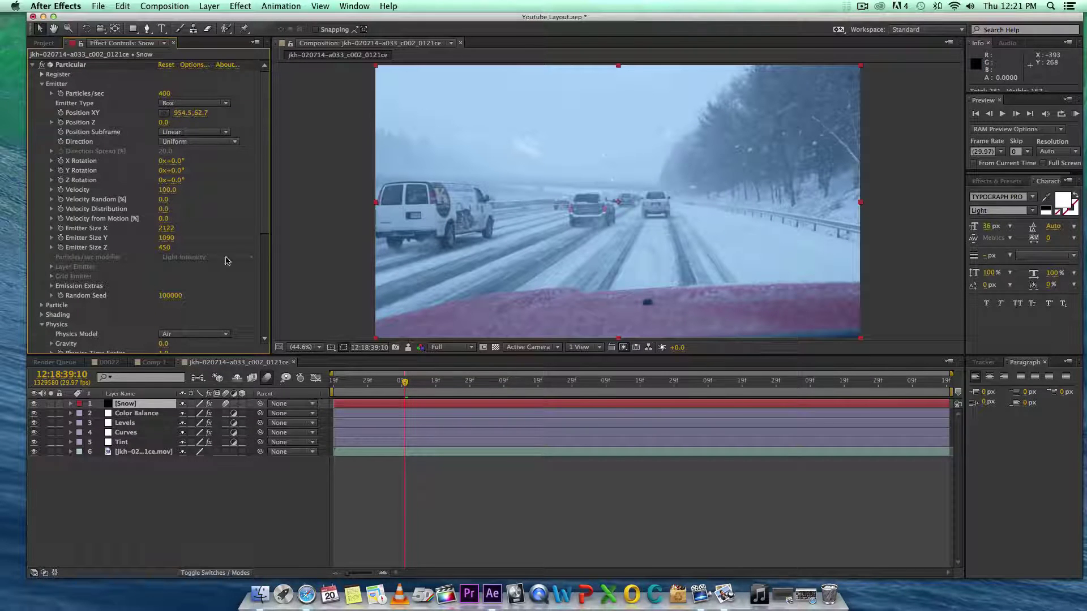
Raise Wind Y, then set Spin Frequency to 10 and Spin Amplitude to 23
scroll(226, 260, "down", 5)
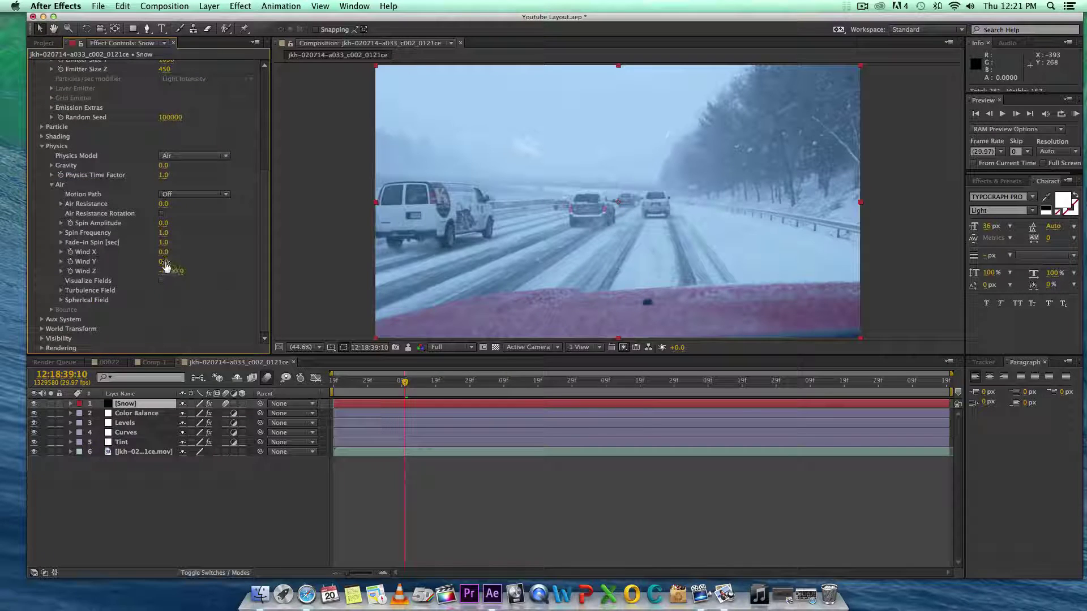
left_click_drag(164, 262, 211, 268)
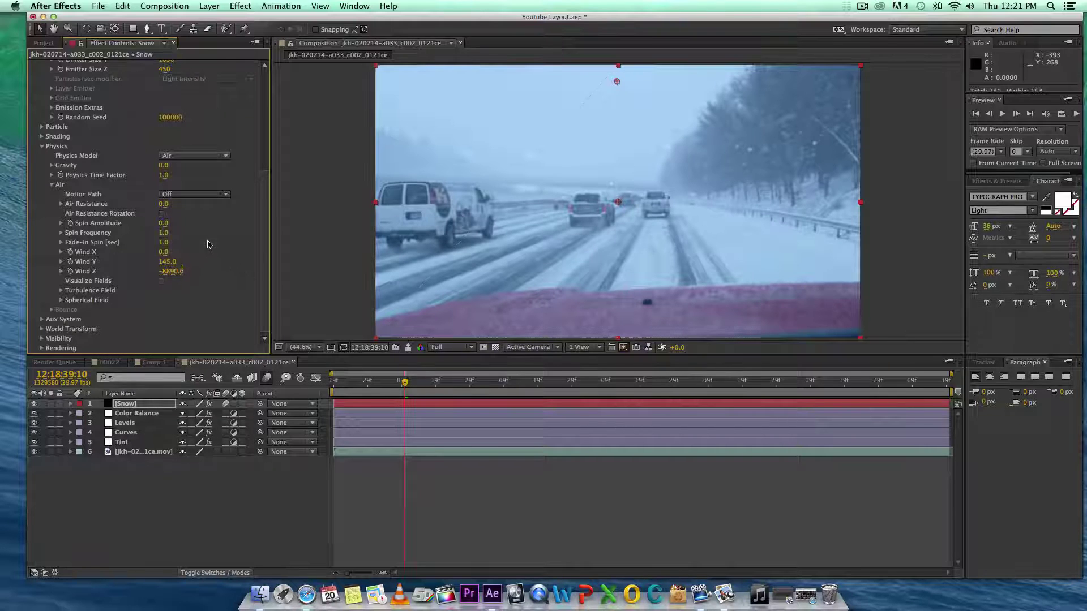
left_click(163, 232)
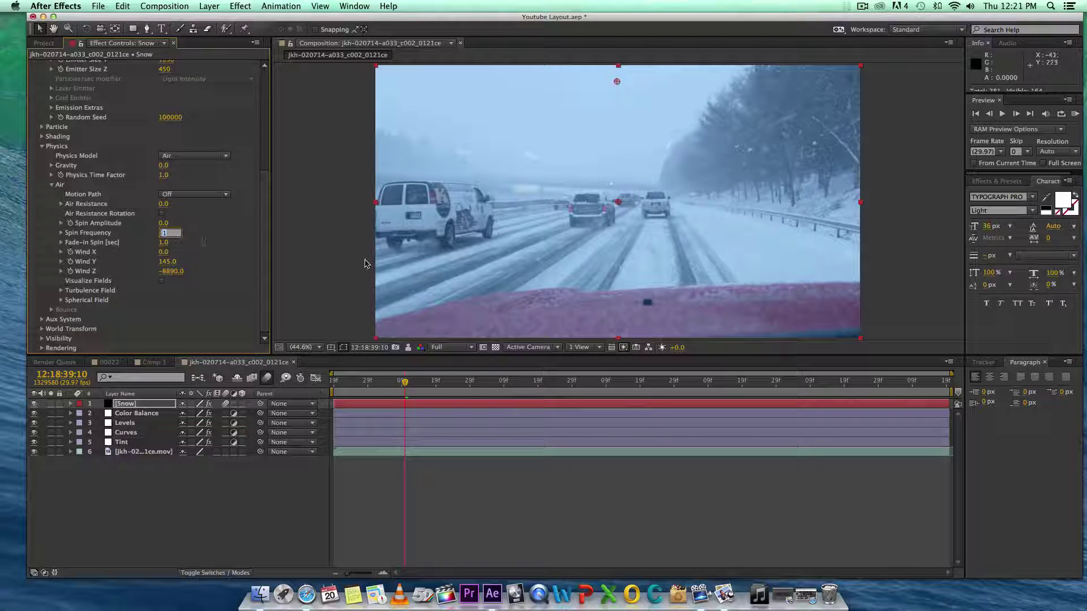
key("Return")
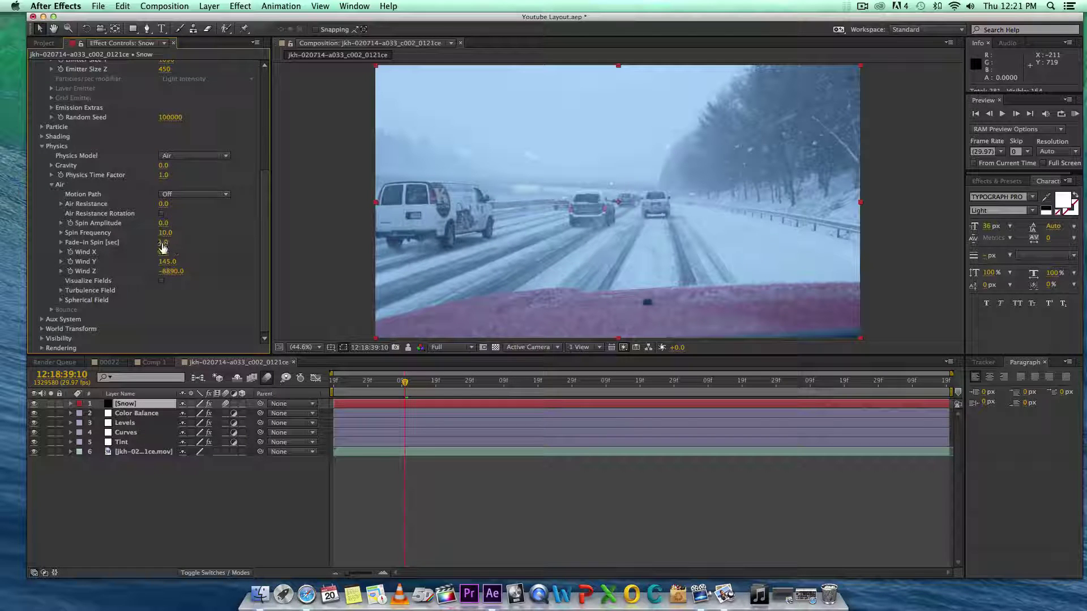
left_click_drag(165, 225, 185, 224)
RAM Preview the spinning snow from the start of the composition, then stop it
left_click(370, 382)
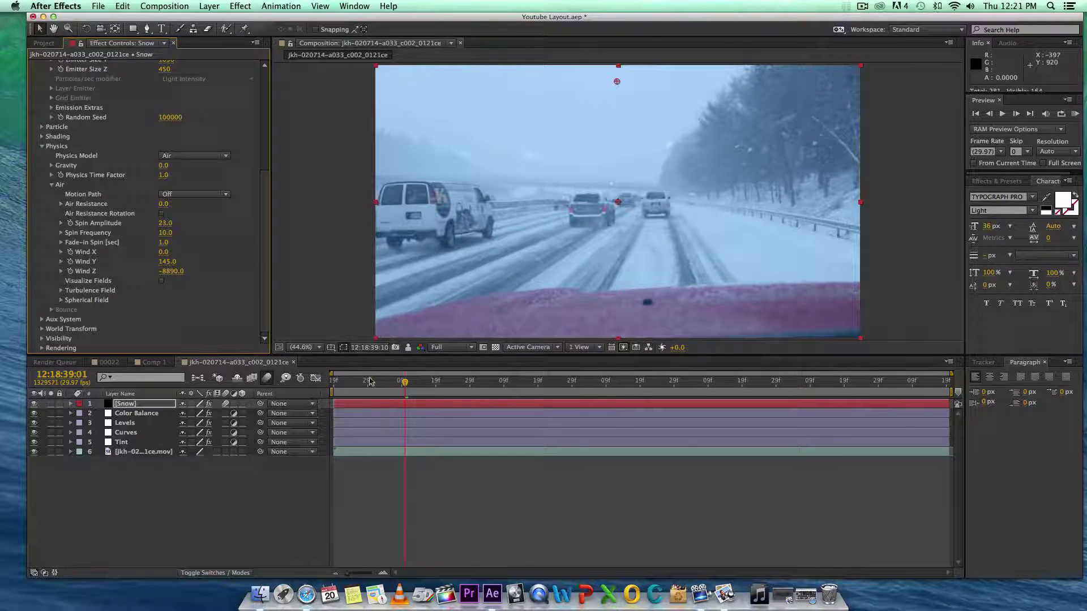
key("Home")
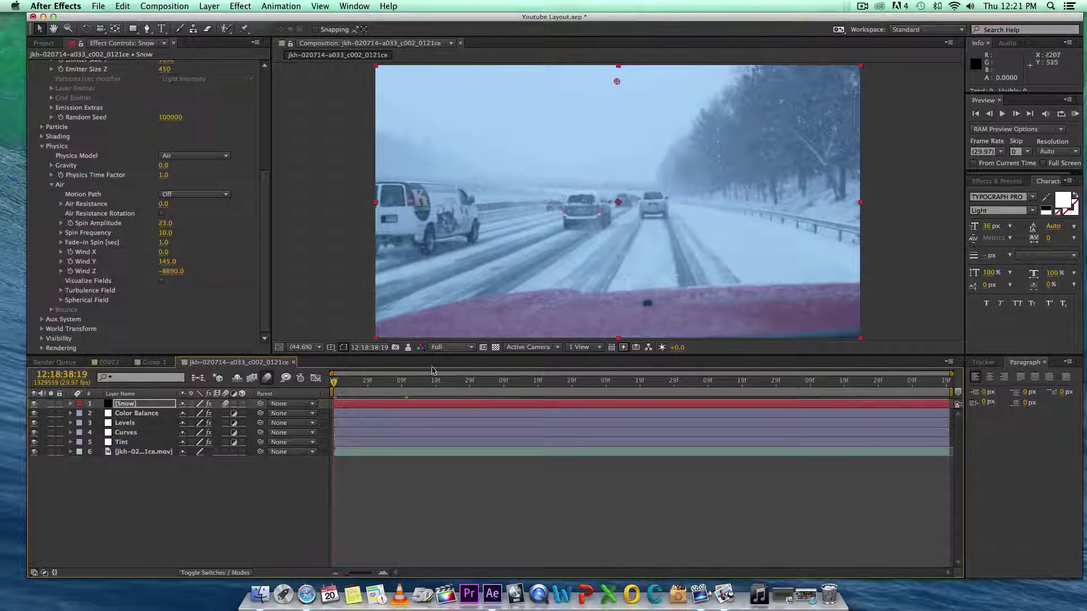
left_click(1075, 113)
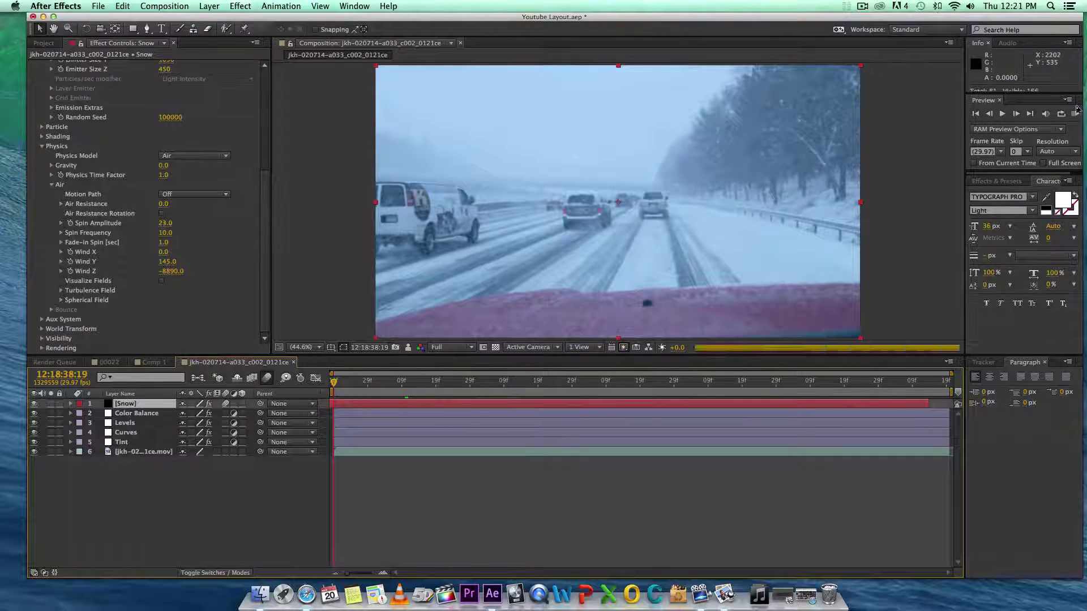
left_click(1076, 113)
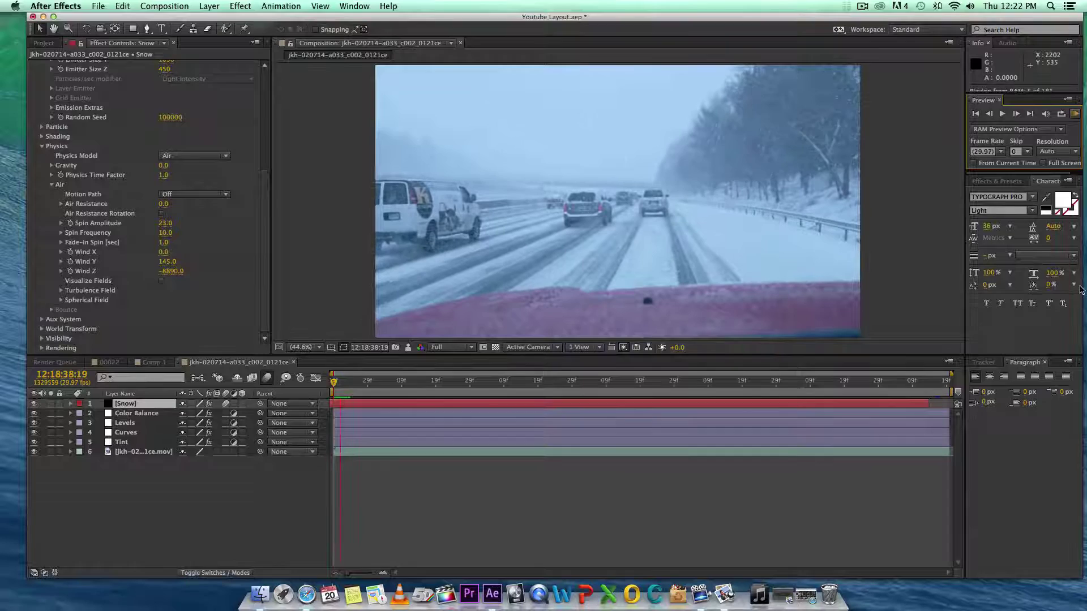
left_click(531, 193)
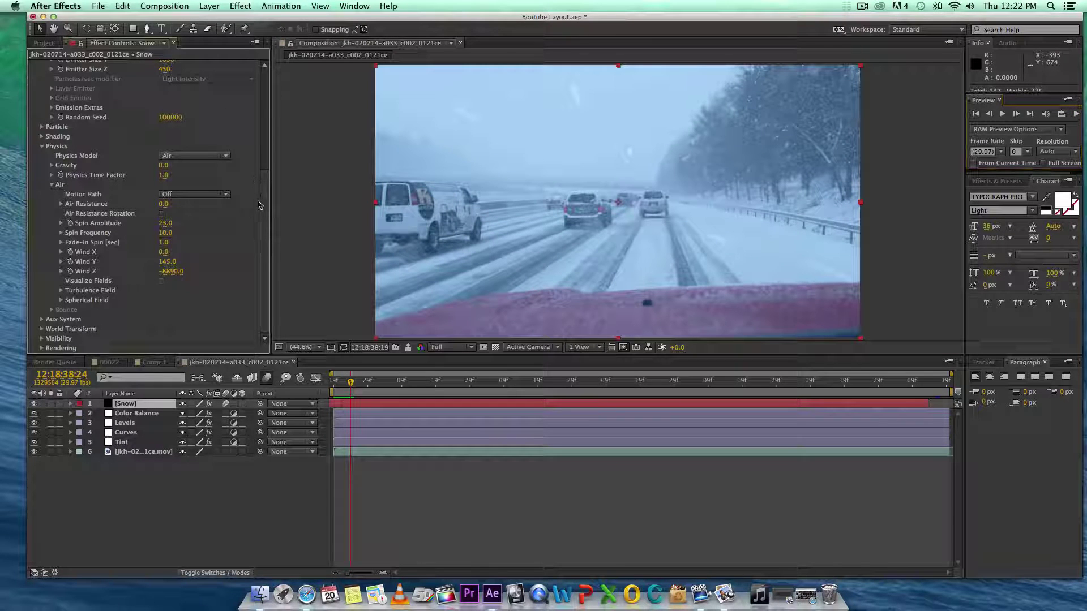
scroll(252, 116, "up", 5)
Set the snow Particle Color to pale blue DBEEFF
left_click(42, 282)
scroll(47, 286, "down", 4)
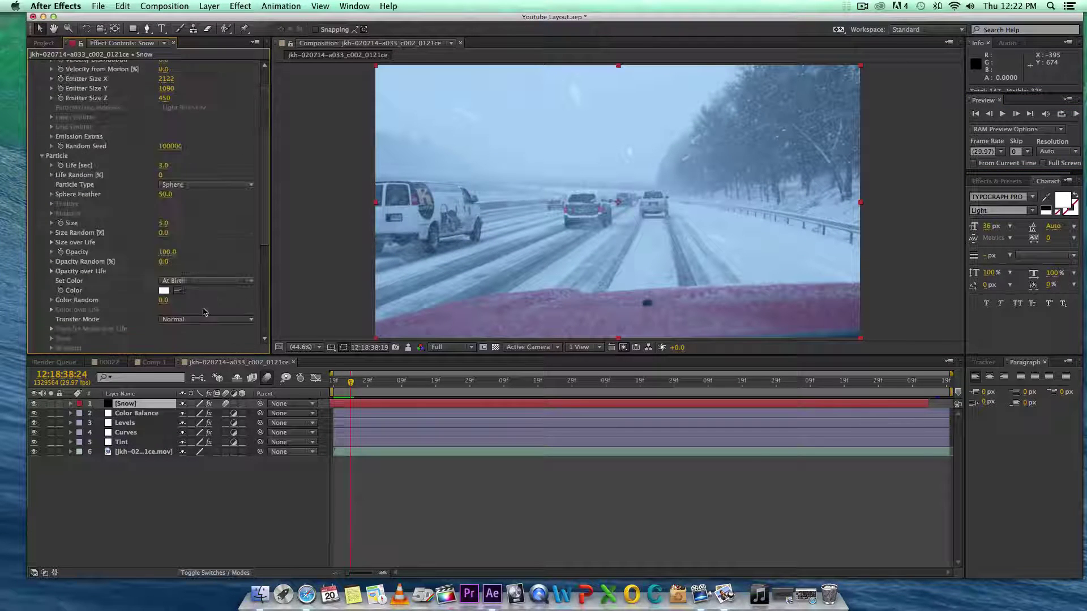
left_click(164, 290)
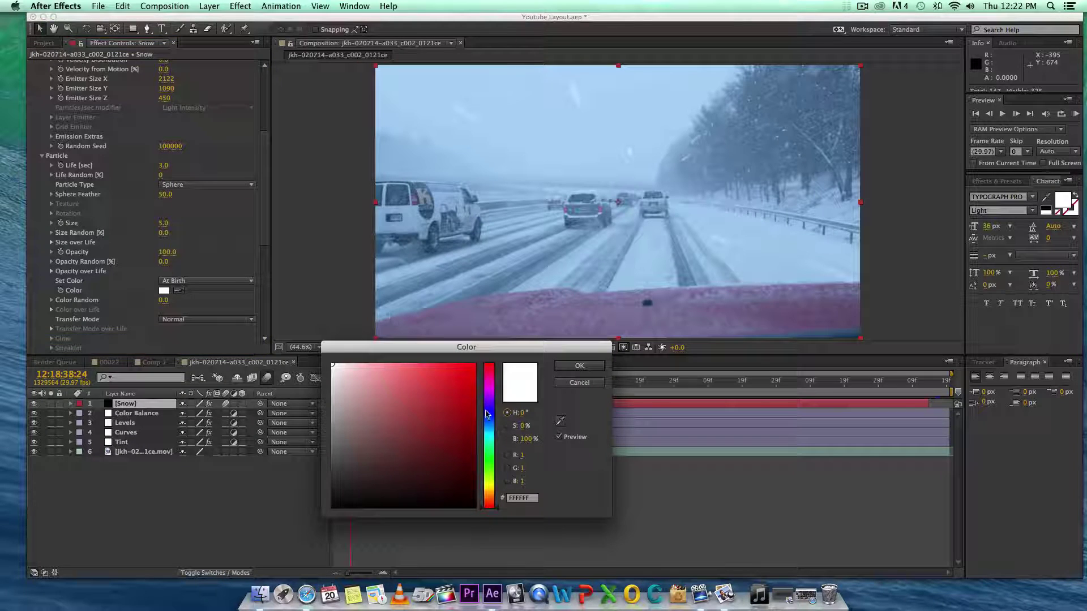
left_click_drag(486, 414, 490, 428)
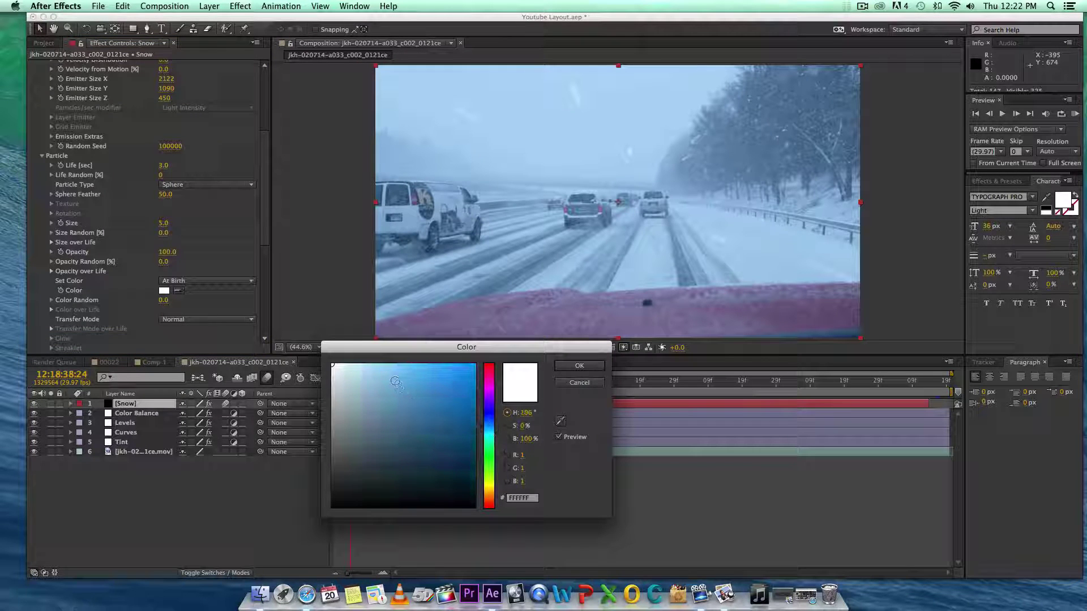
mouse_move(395, 382)
left_mouse_down()
mouse_move(390, 359)
mouse_move(345, 362)
mouse_move(353, 365)
left_mouse_up()
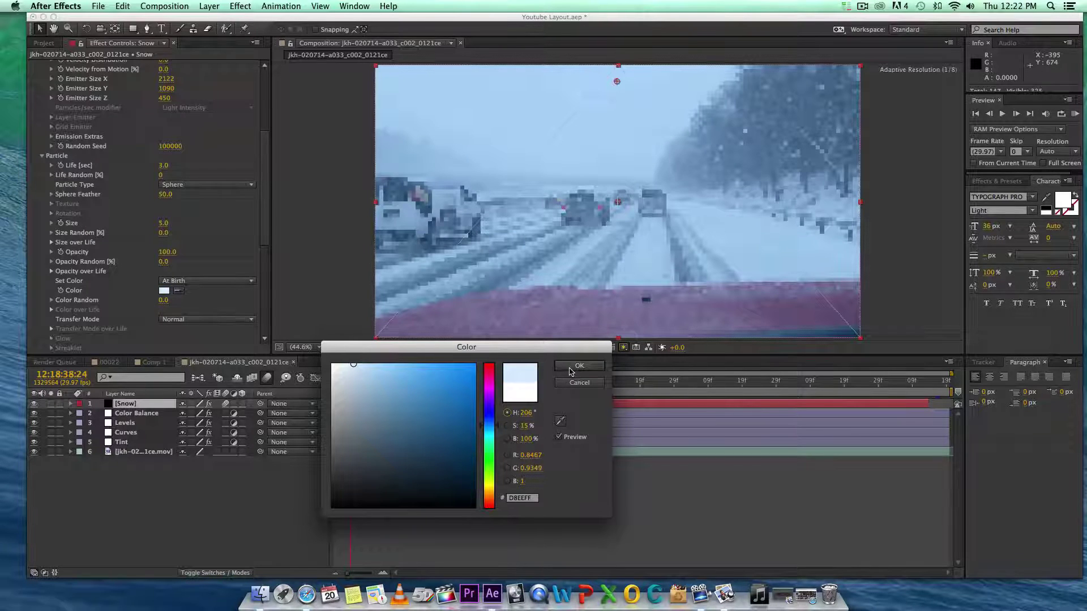
left_click(574, 368)
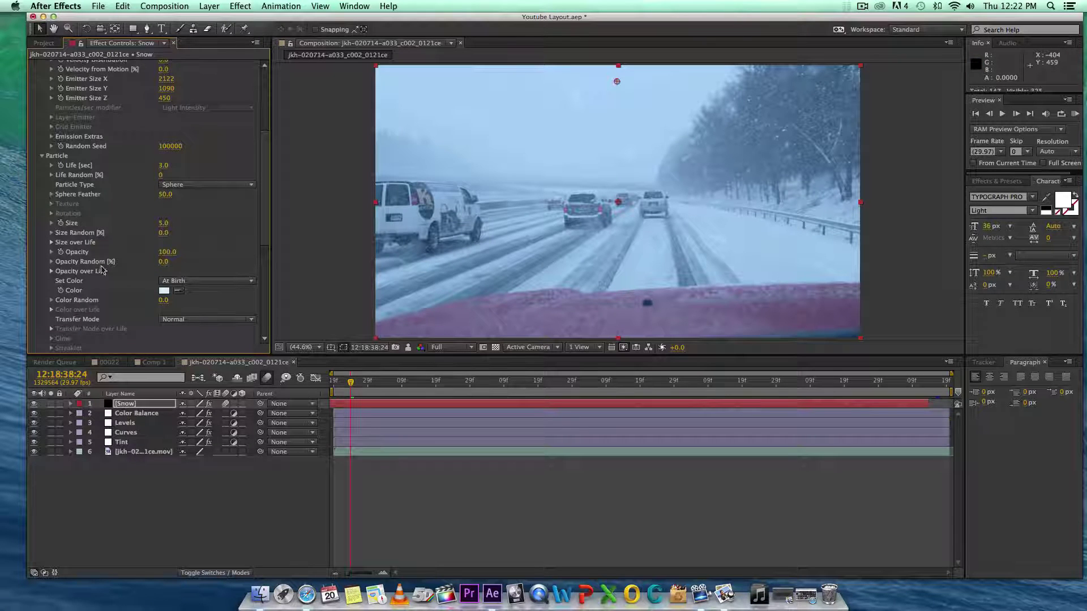
Set particle Size Random to 100
left_click(168, 252)
key("Return")
left_click(161, 233)
type("100")
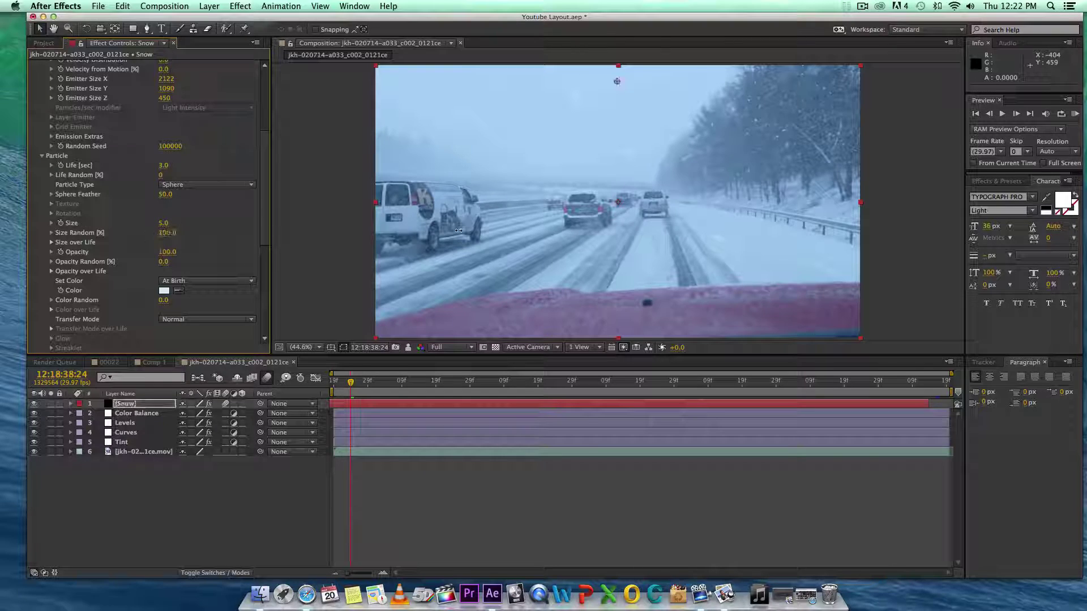
key("Return")
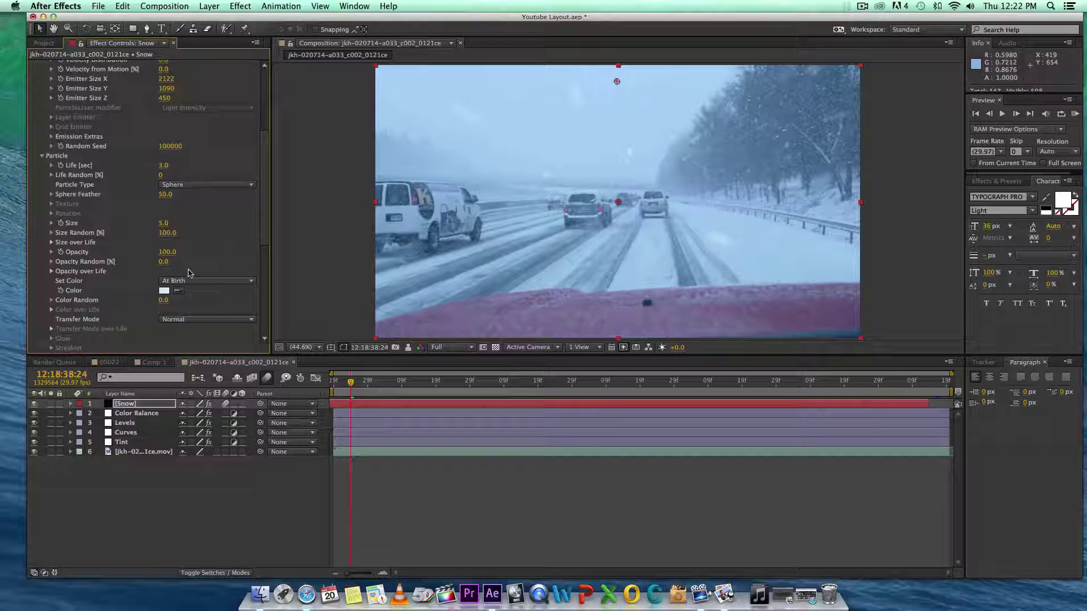
Lower particle Opacity to 35 and preview the snow
left_click(168, 253)
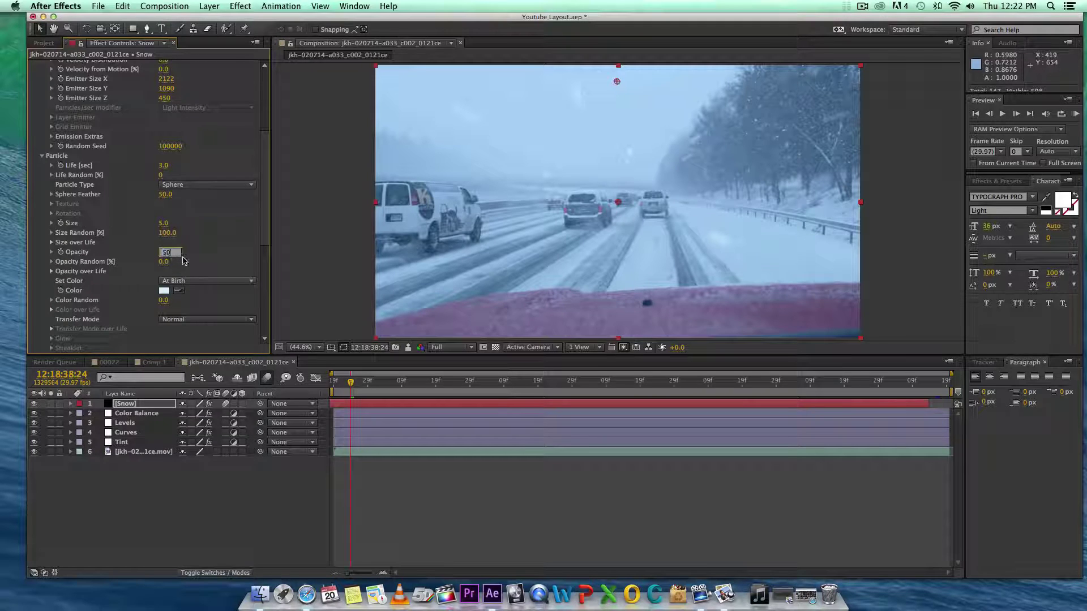
type("50")
key("Return")
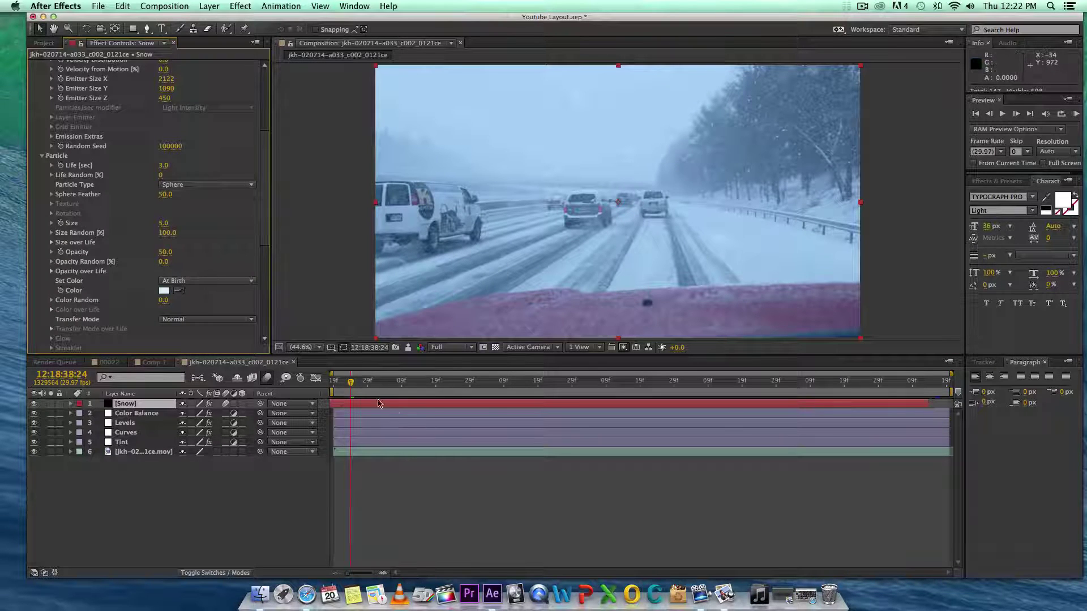
left_click(167, 252)
type("5")
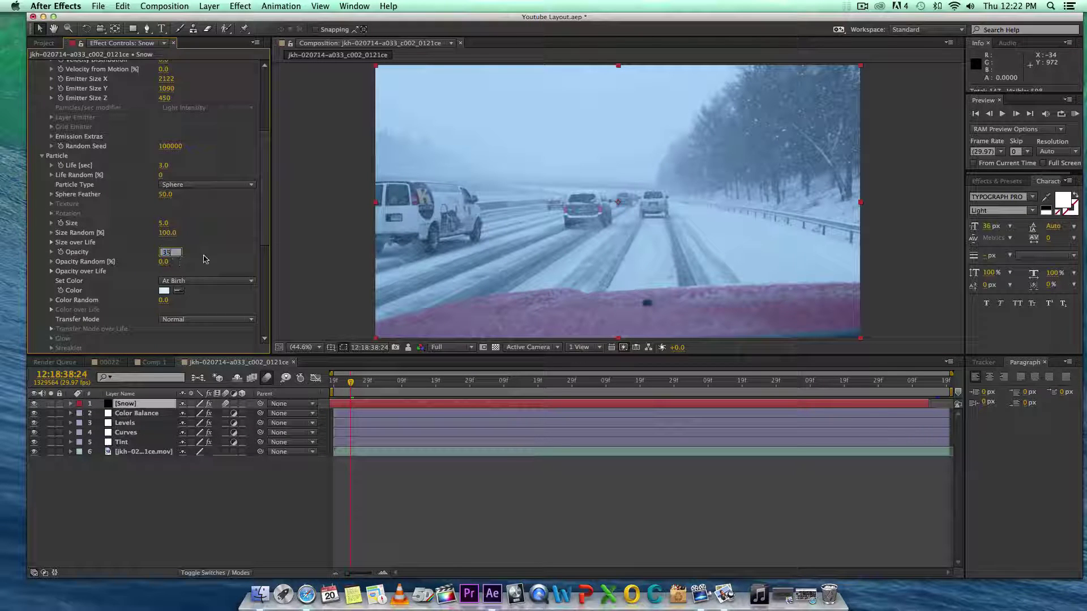
key("Return")
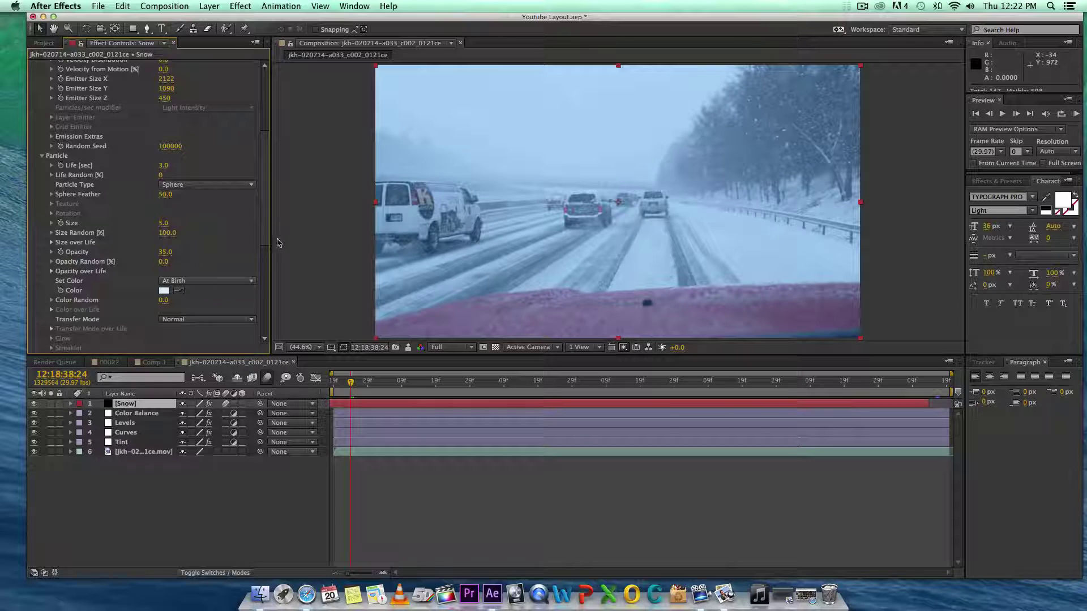
left_click(1075, 114)
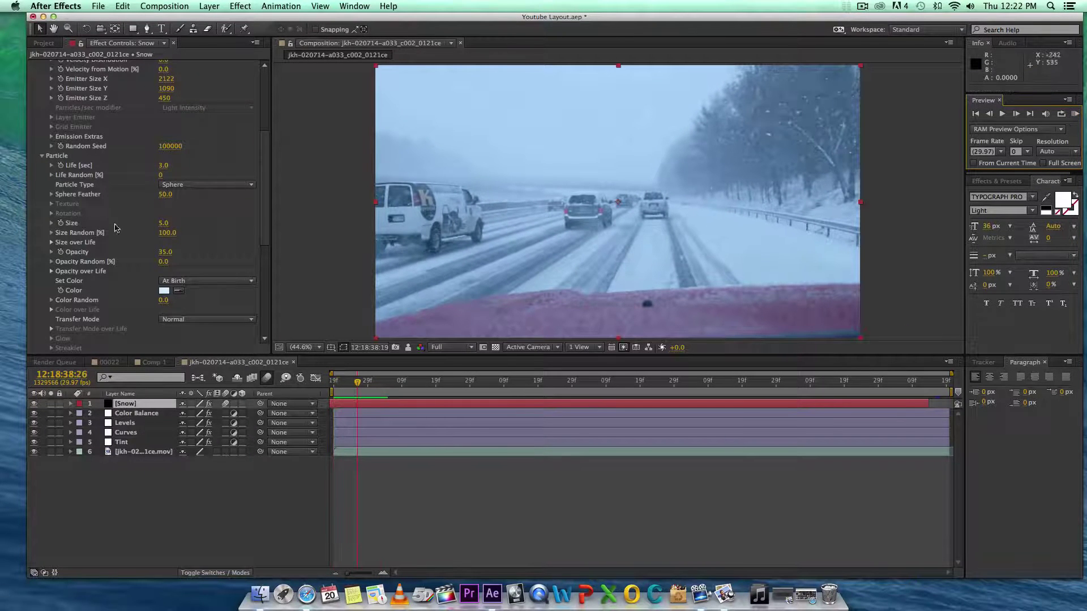
Set Air Wind Z to -5000, preview the snowfall, then nudge Wind Z slightly further
scroll(215, 297, "down", 10)
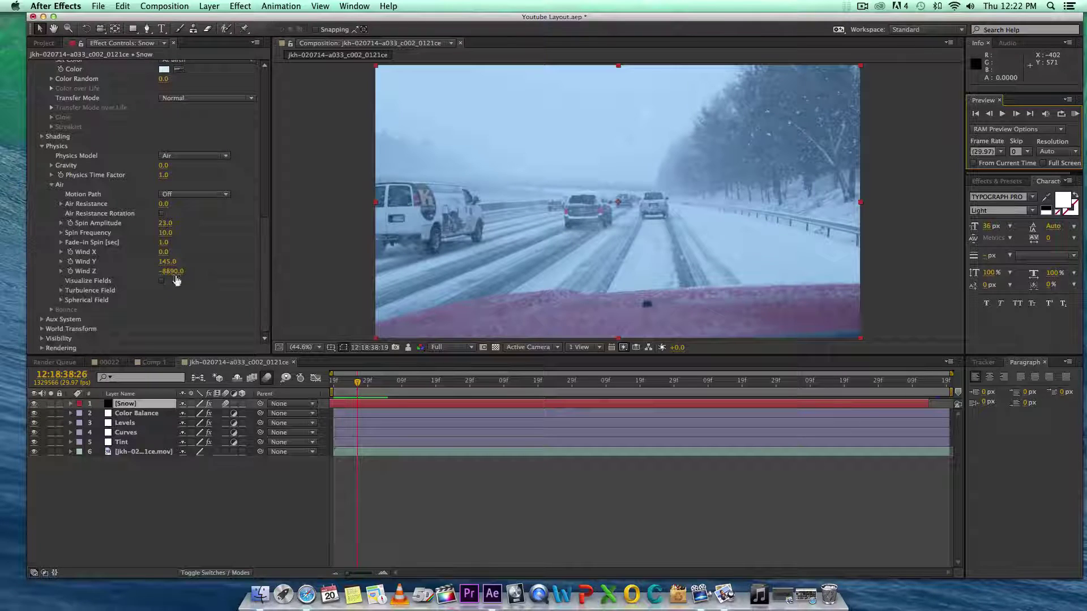
left_click(175, 274)
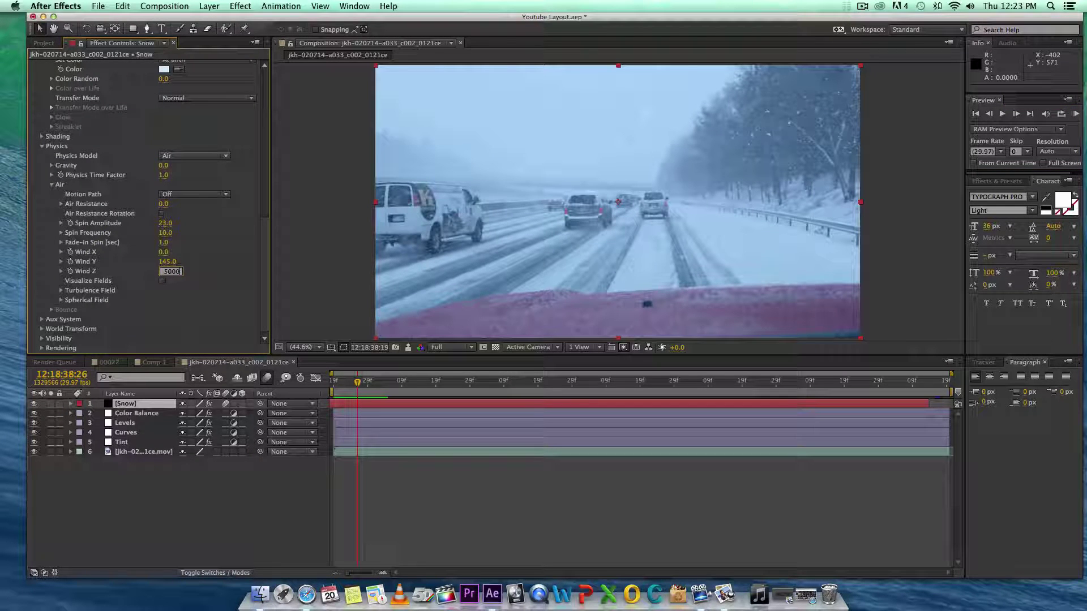
key("Return")
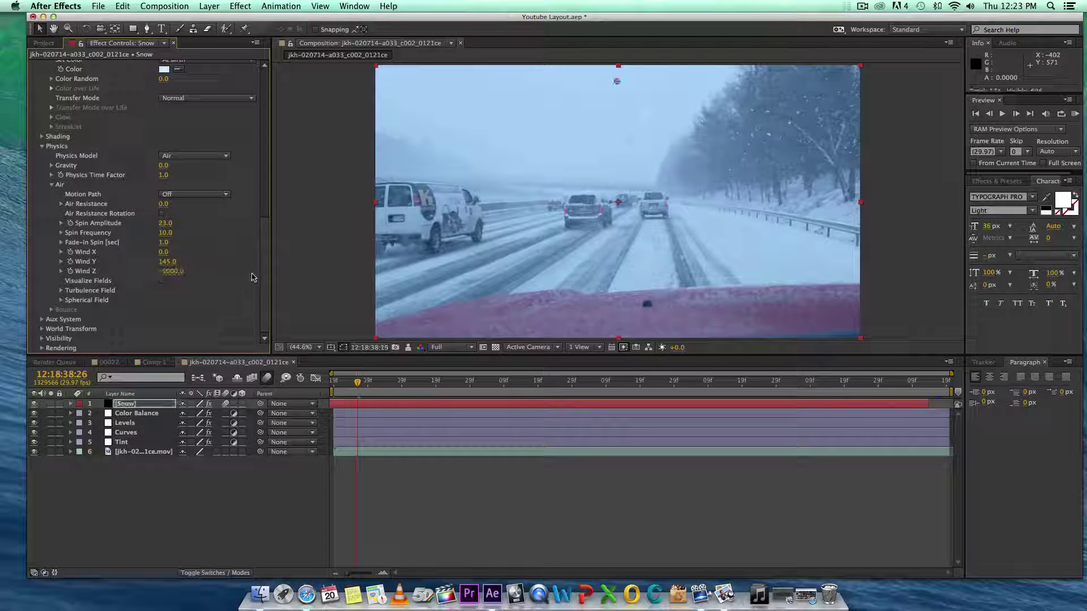
left_click(1074, 115)
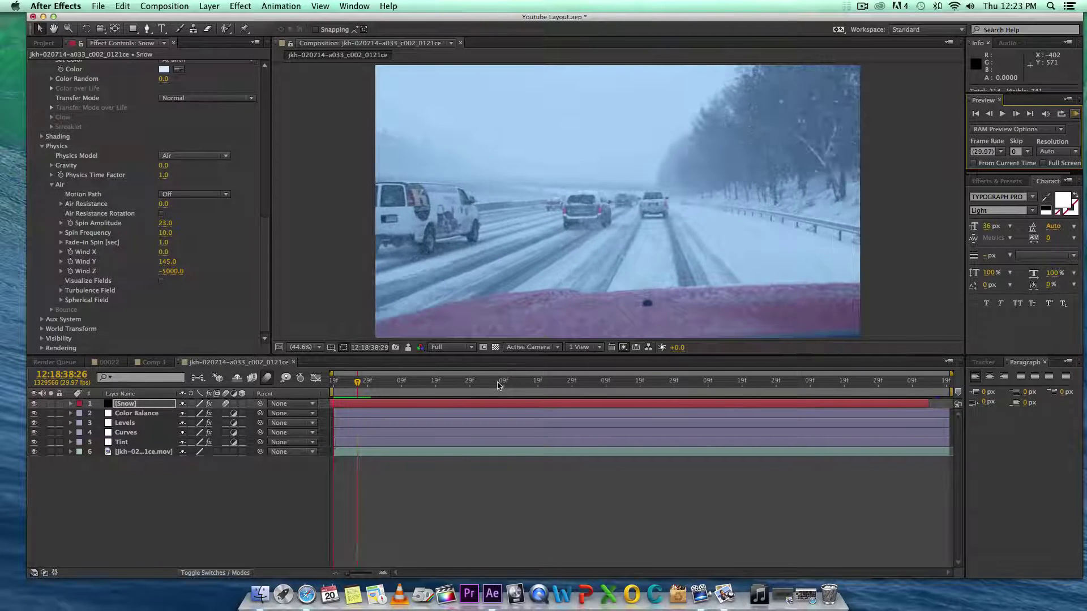
key("space")
left_click_drag(169, 280, 178, 277)
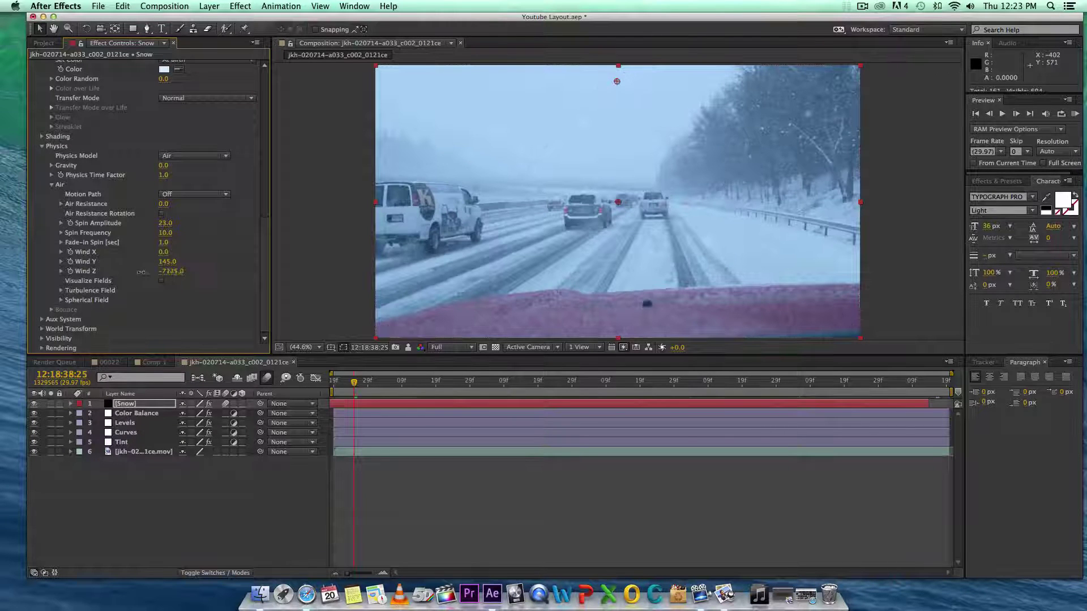
Set emitter Velocity to 200 and particle Opacity to 25
scroll(266, 130, "up", 6)
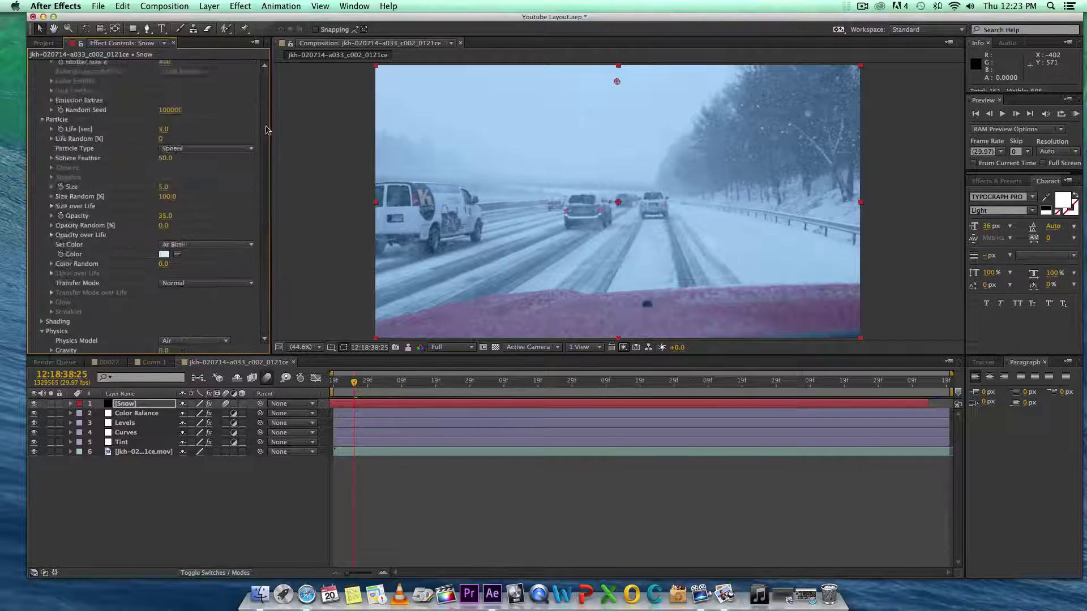
scroll(266, 130, "up", 6)
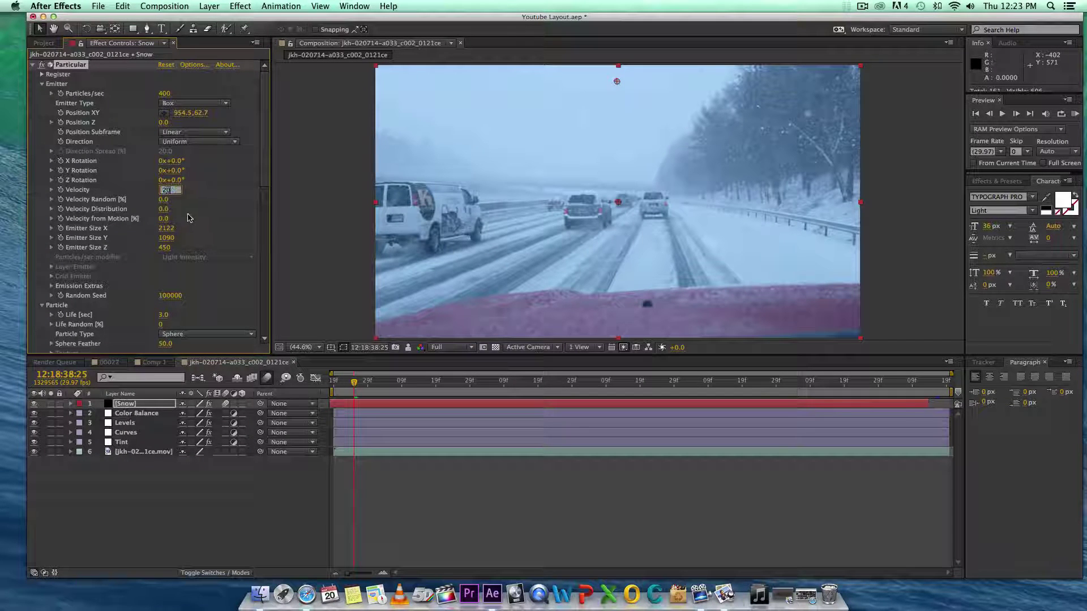
type("20")
key("Return")
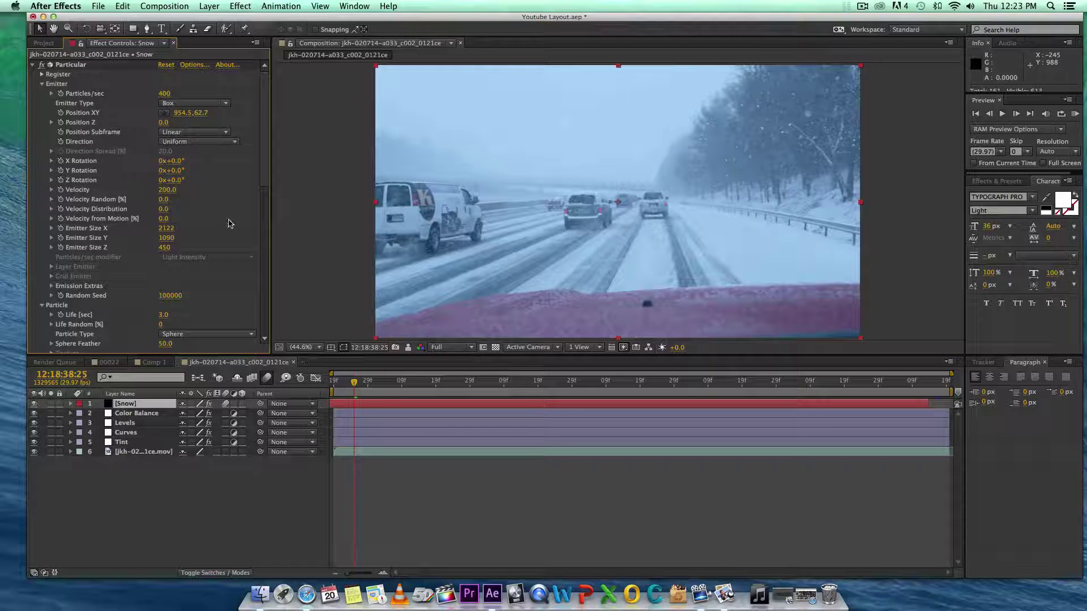
scroll(253, 156, "down", 5)
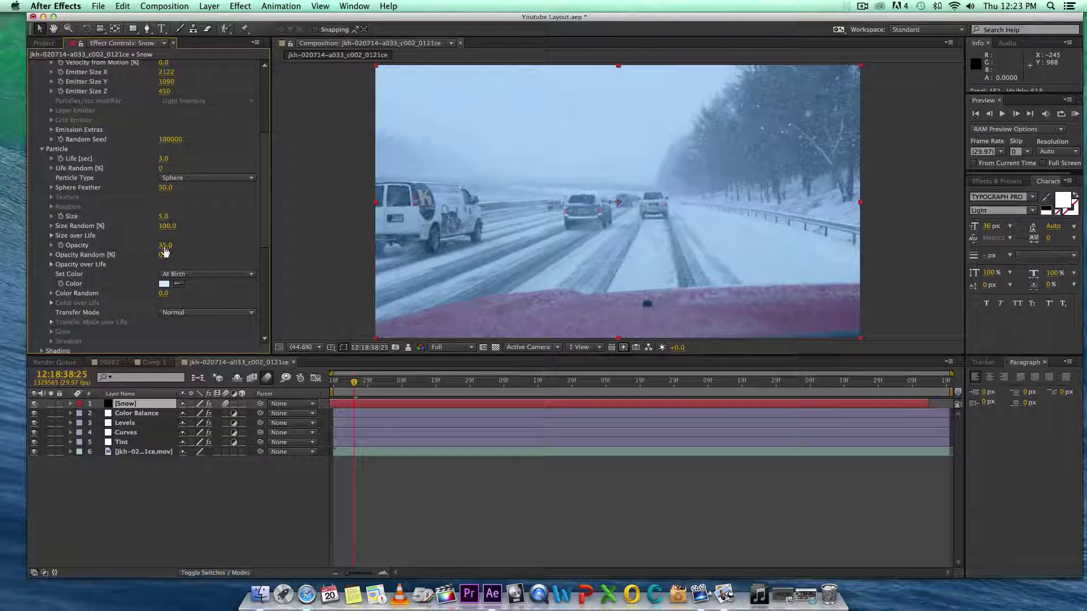
type("25")
key("Return")
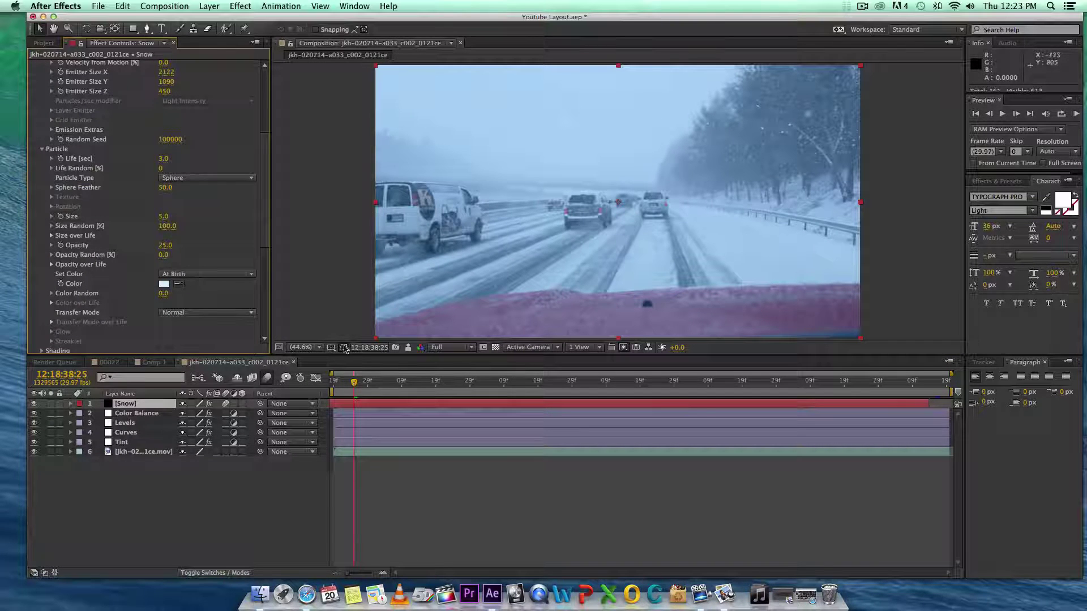
Toggle the Snow layer to compare, then raise Particles/sec to 600
left_click(34, 404)
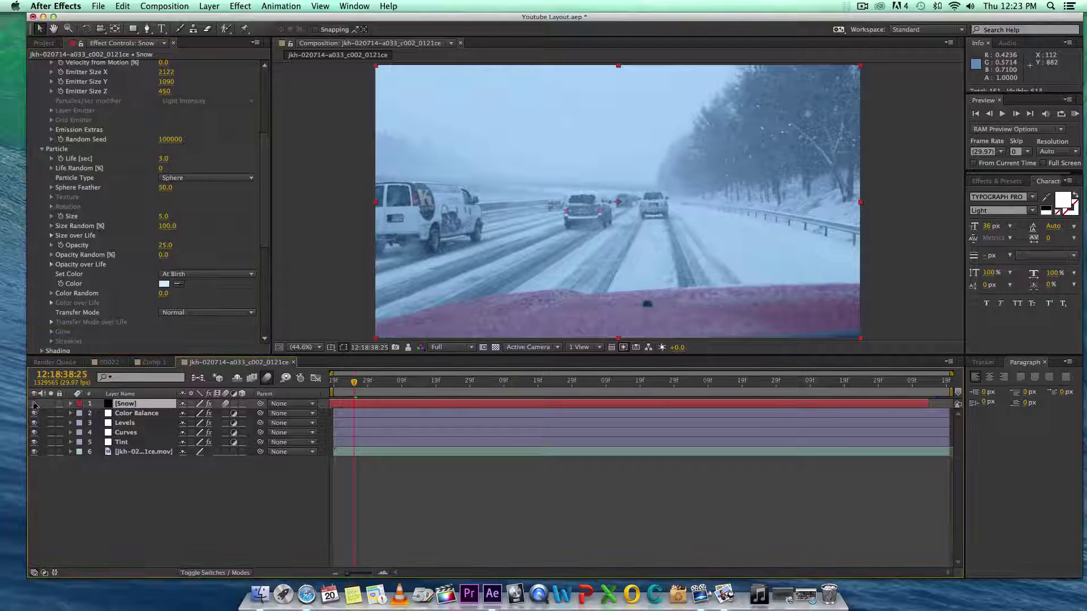
left_click(34, 404)
left_click(34, 404)
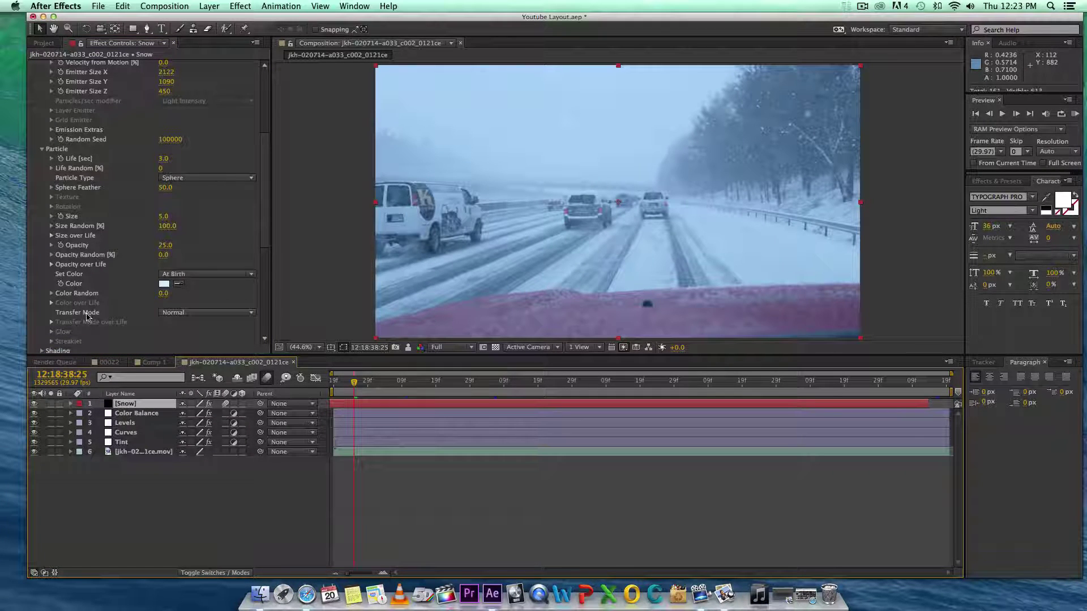
scroll(164, 97, "up", 6)
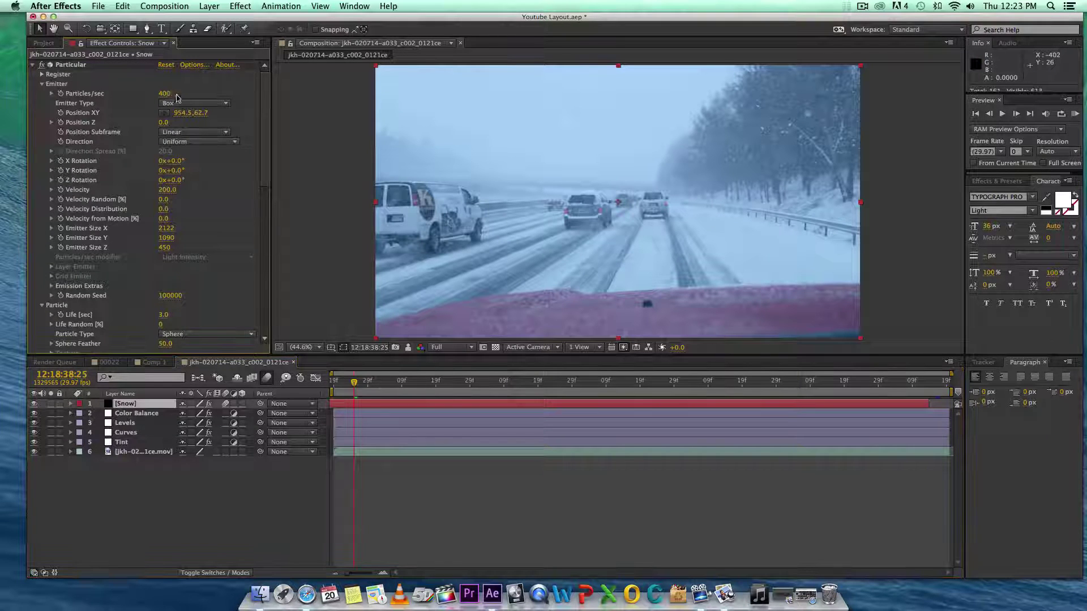
type("00")
key("Return")
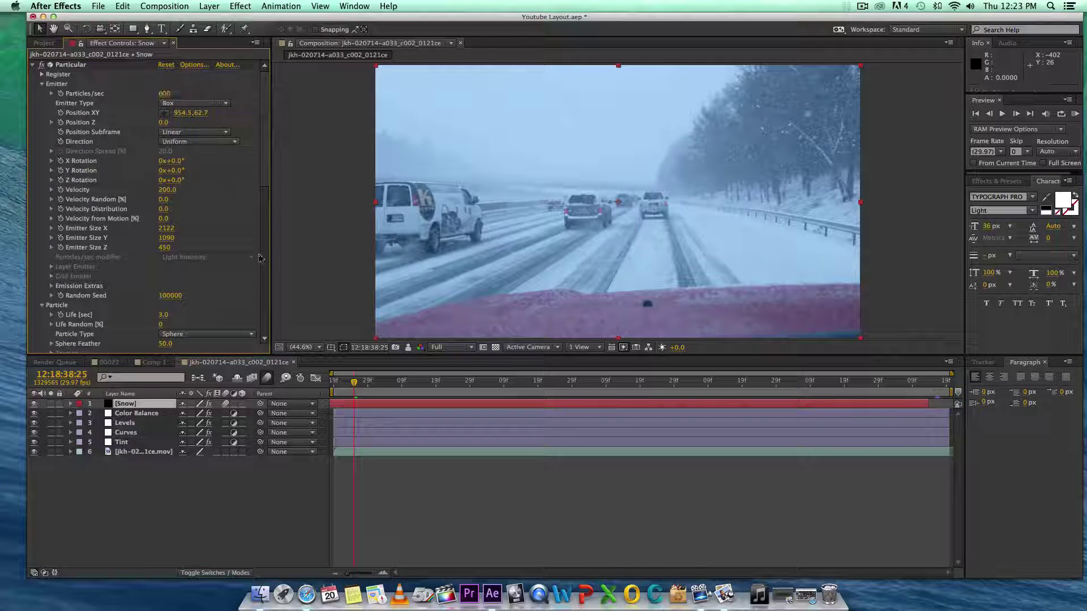
left_click(34, 404)
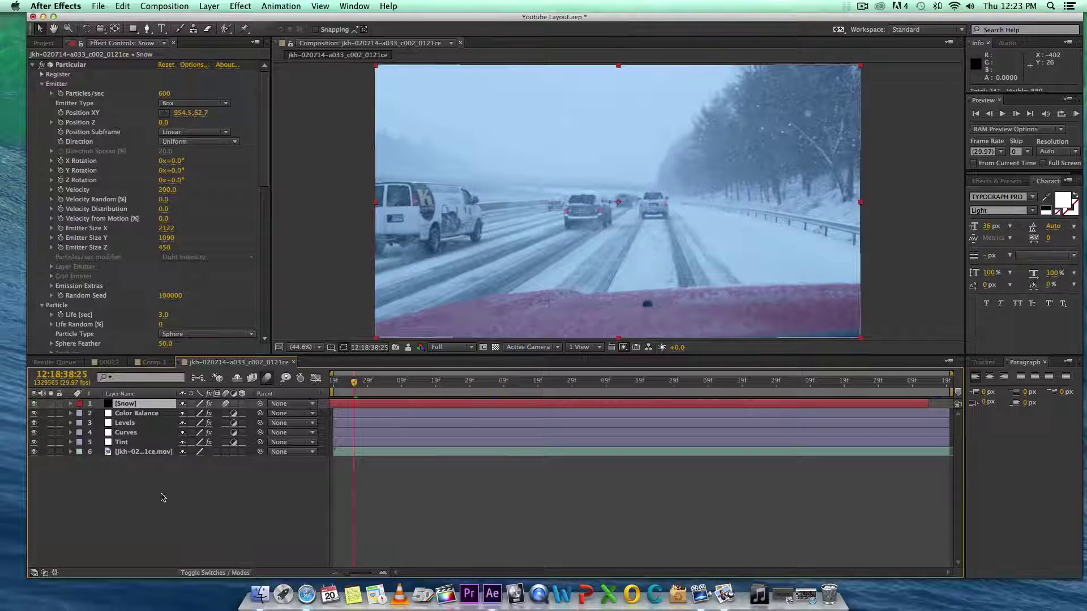
Add a new adjustment layer named Vignette on top of the stack
left_click(164, 493)
left_click(210, 6)
mouse_move(226, 20)
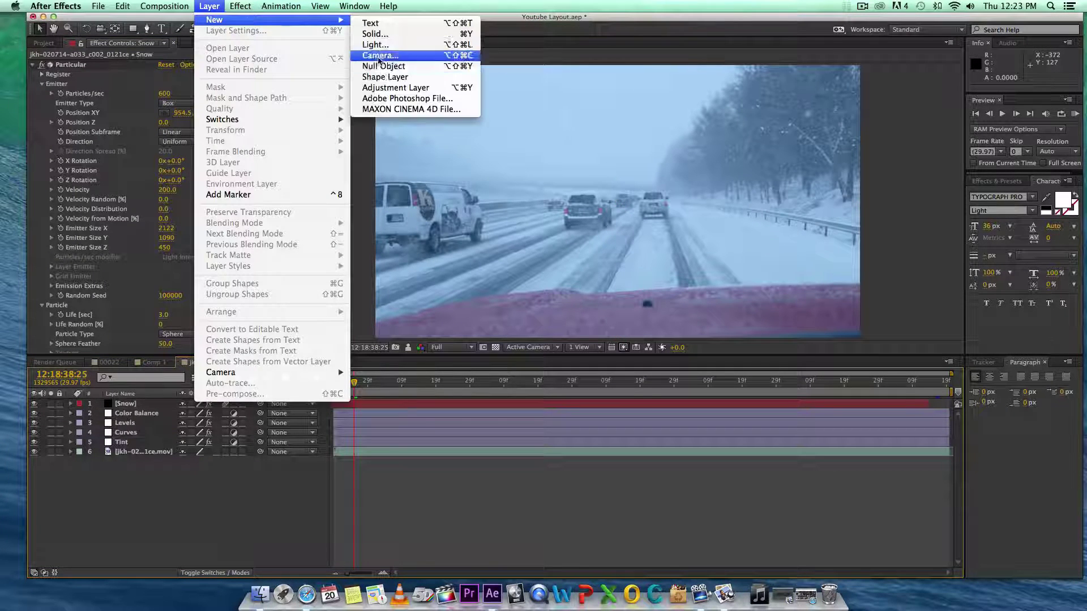
left_click(396, 87)
key("Return")
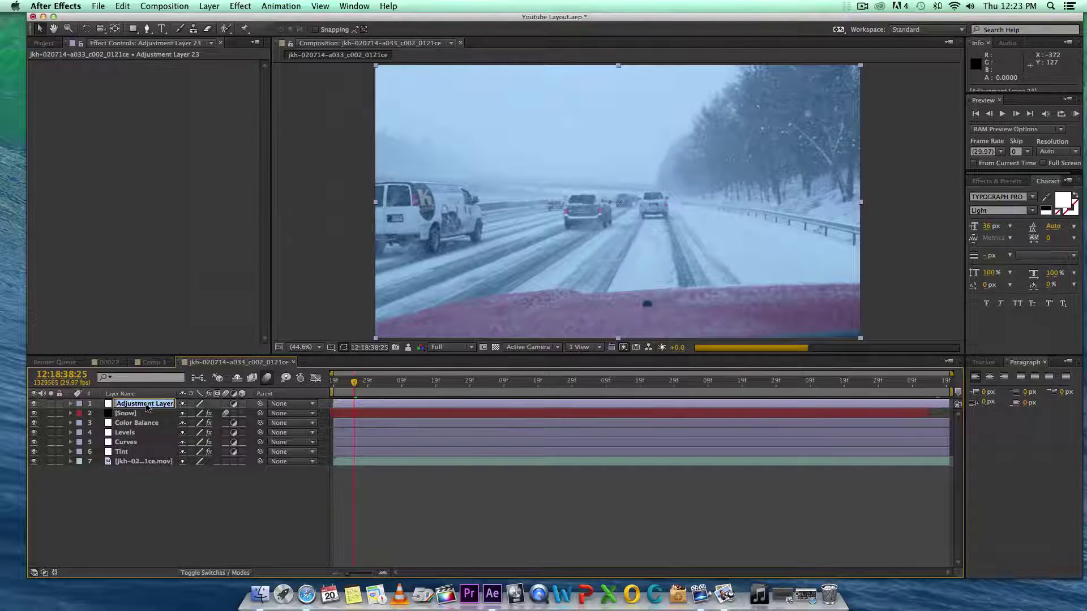
type("Vignette")
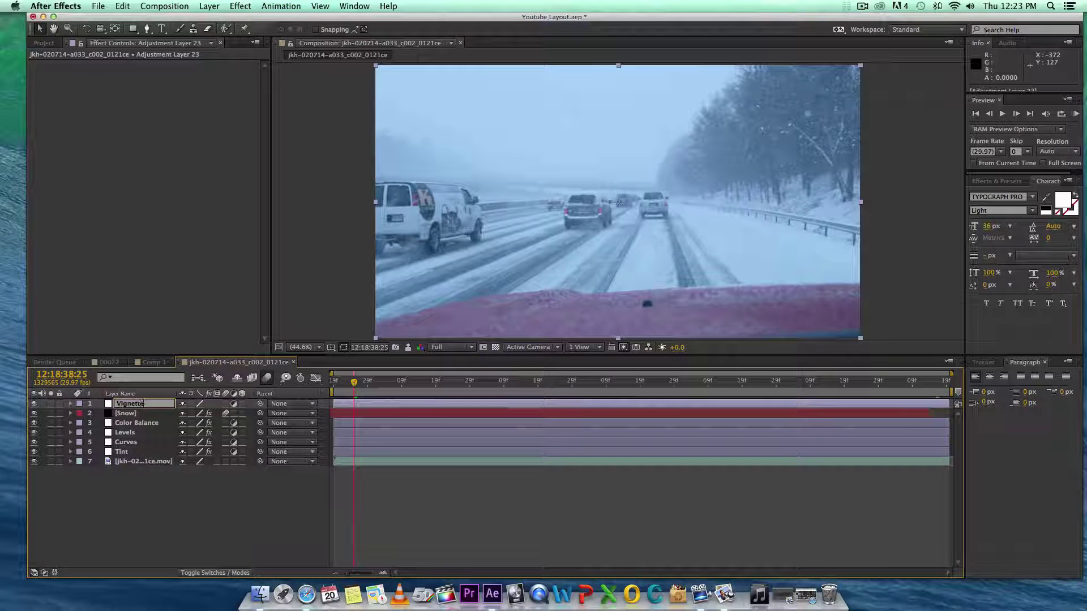
key("Return")
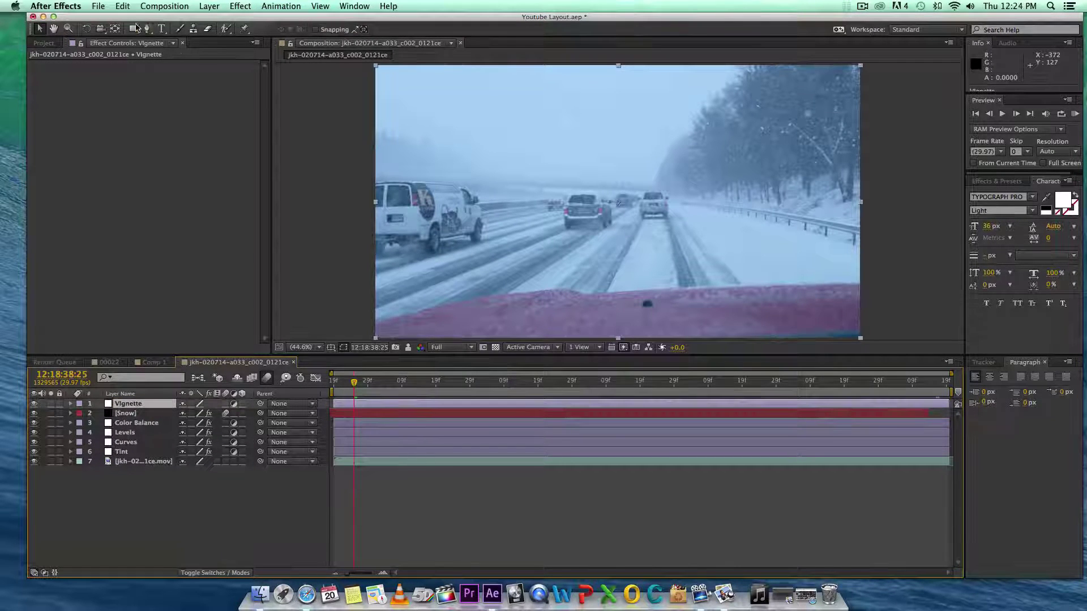
Add a layer-fitting ellipse mask to Vignette and set it to Subtract
left_click_drag(136, 28, 177, 58)
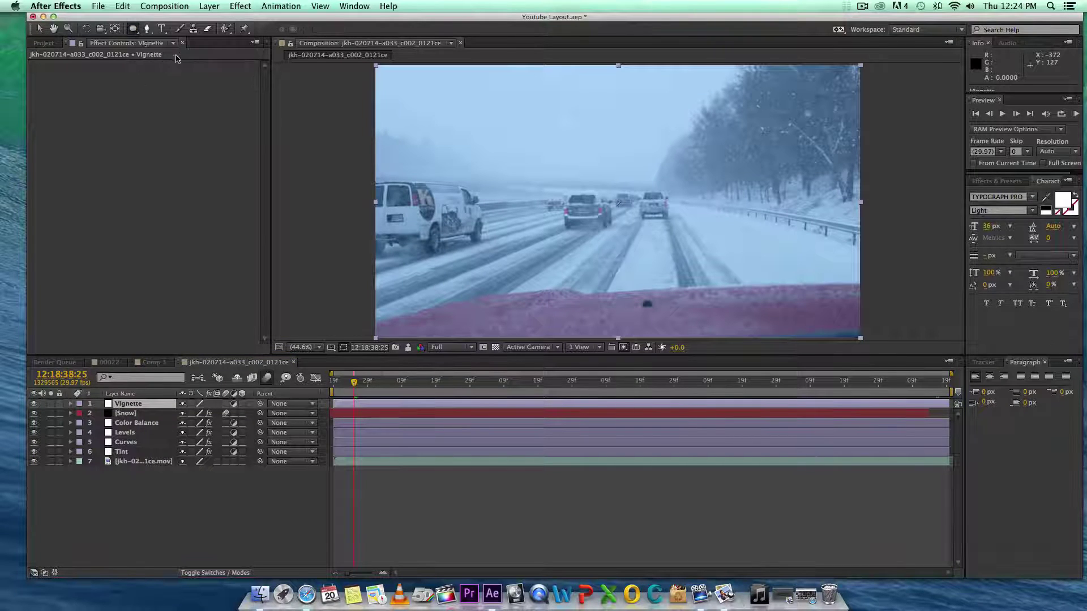
double_click(133, 28)
left_click(196, 423)
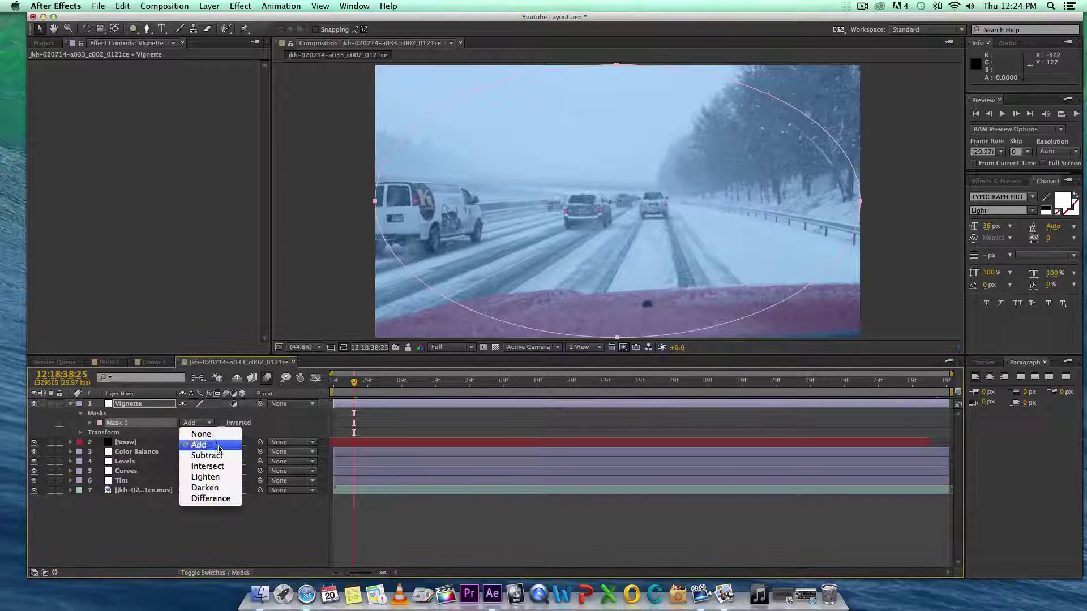
left_click(210, 455)
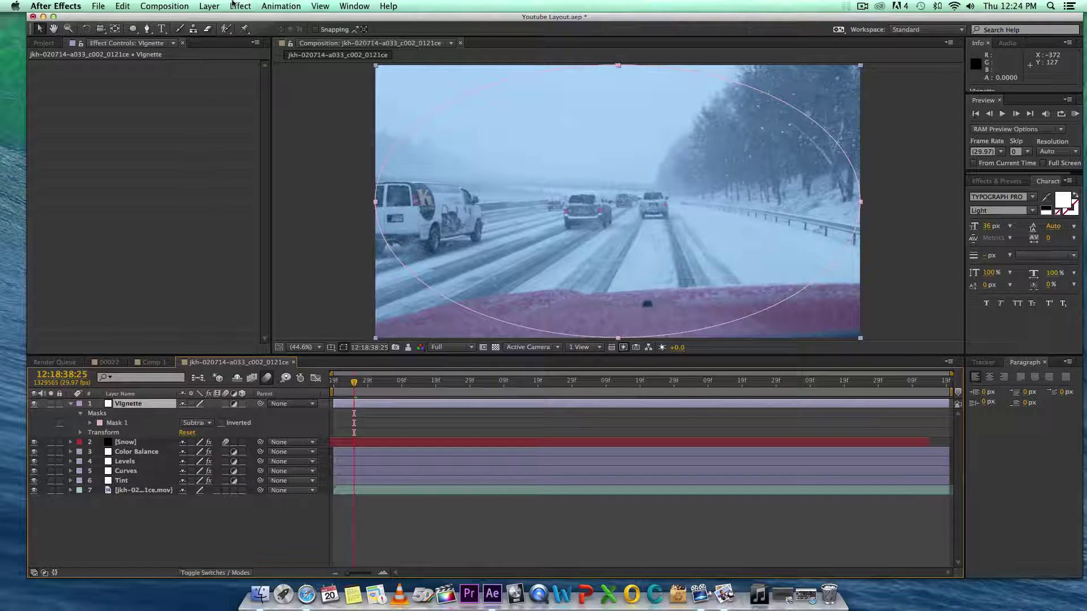
Lower Levels gamma to 0.88, feather the mask 300 pixels, and compare the vignette on/off
left_click(234, 5)
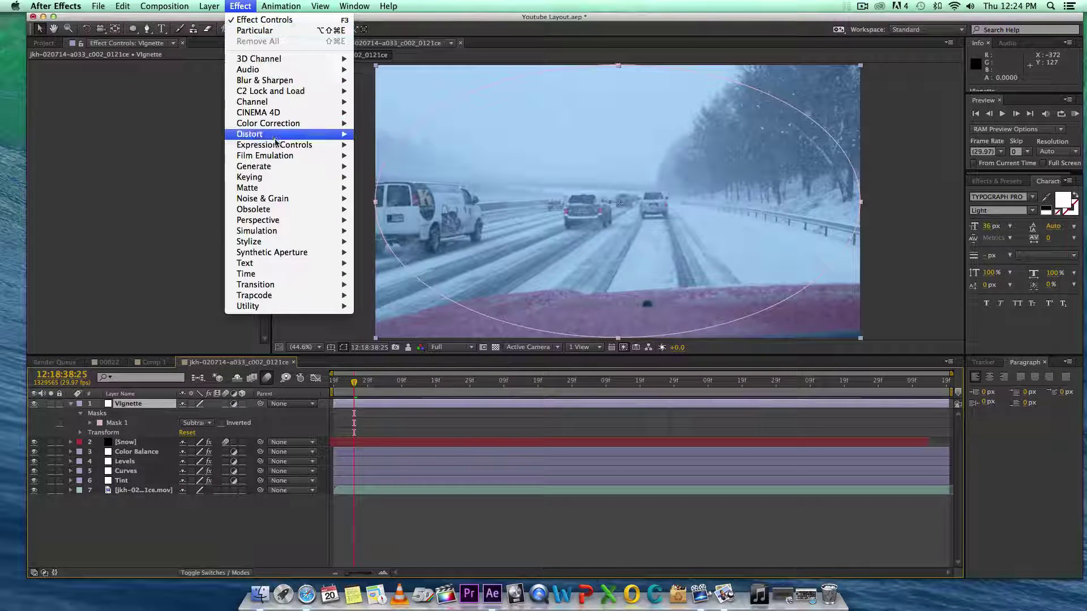
left_click(206, 143)
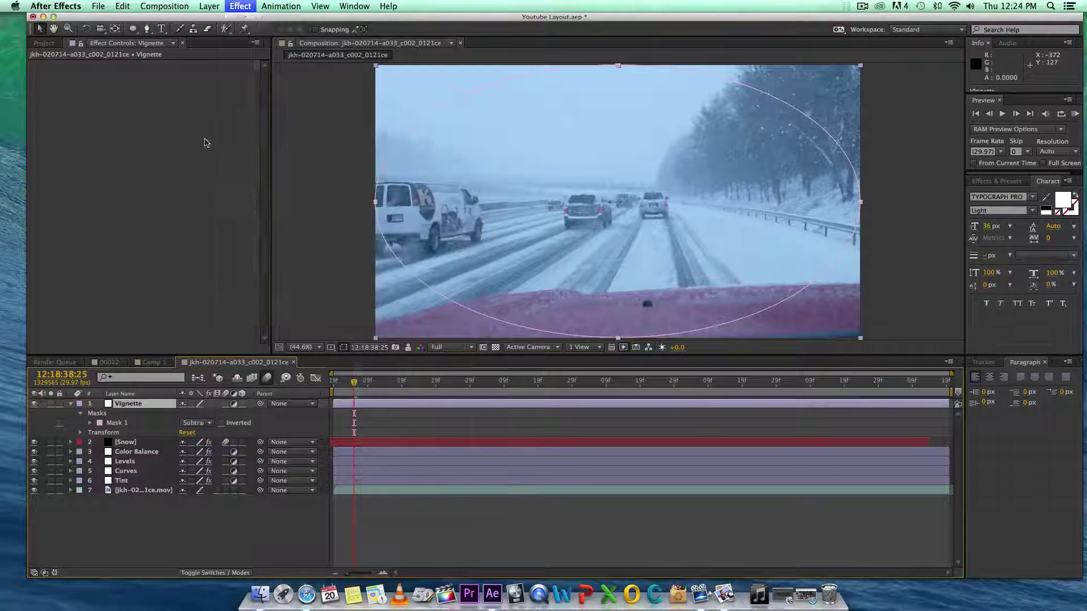
left_click_drag(135, 133, 138, 132)
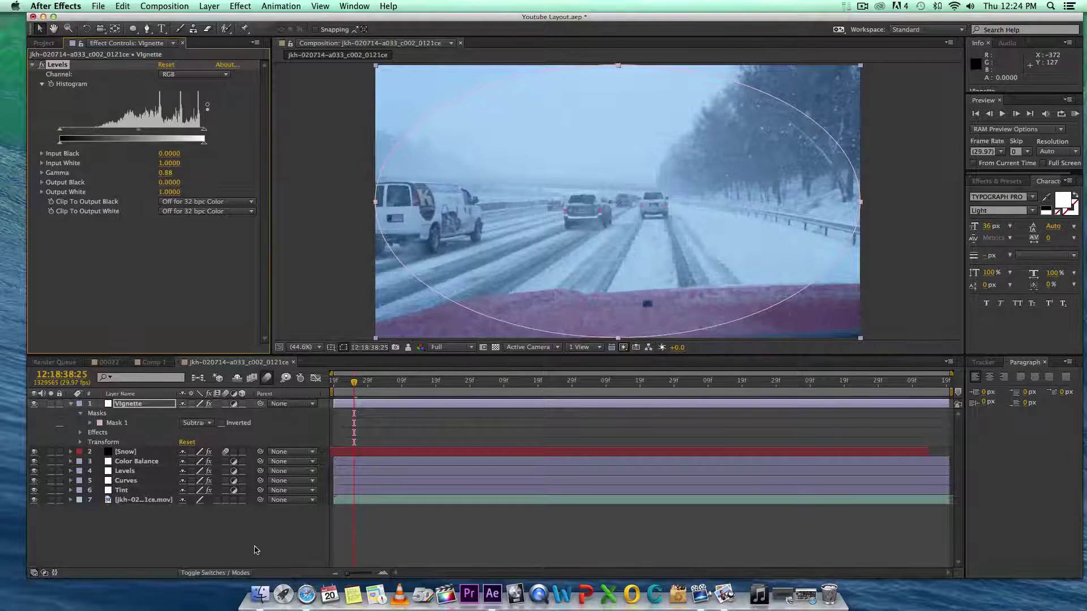
type("f")
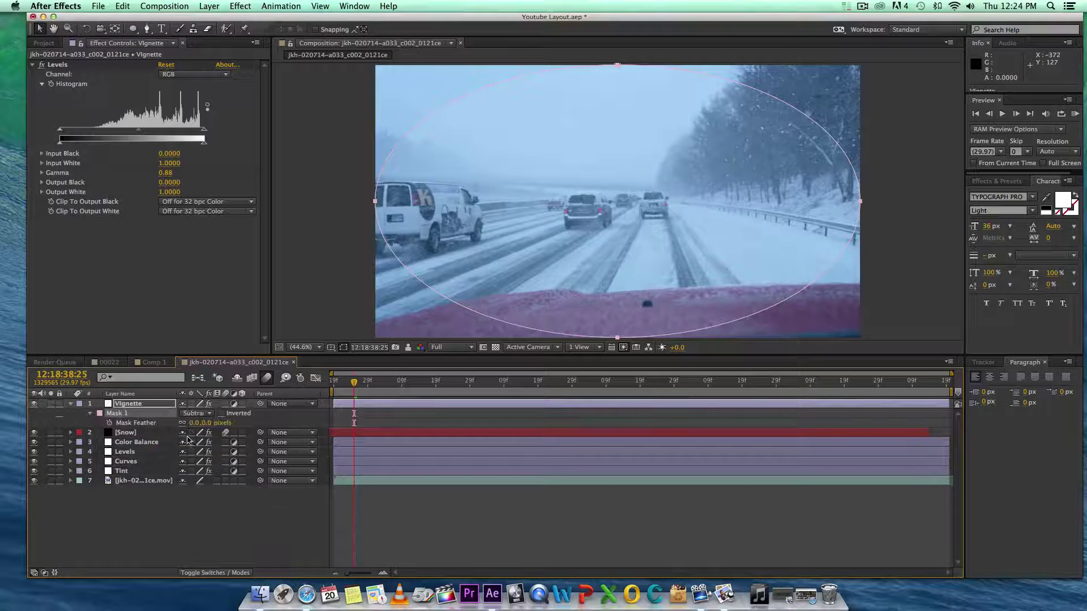
type("300")
left_click(206, 512)
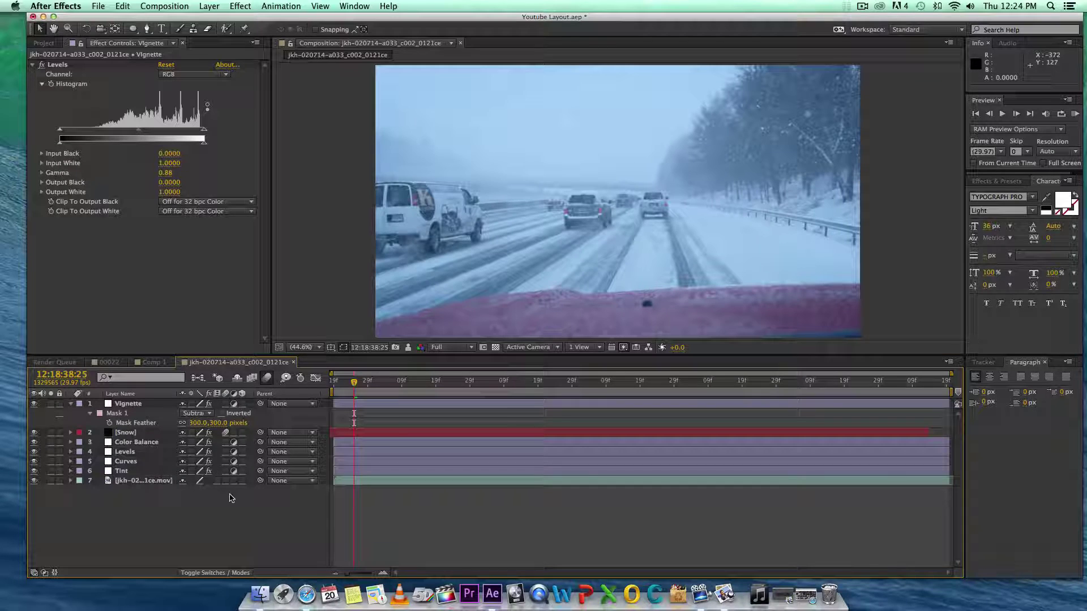
left_click(34, 404)
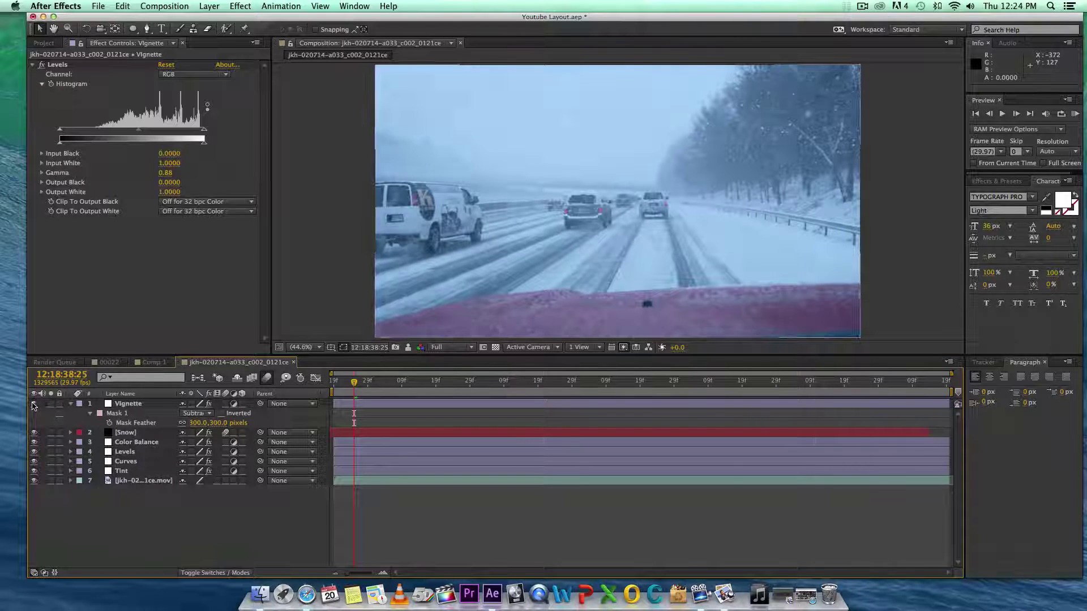
left_click(34, 404)
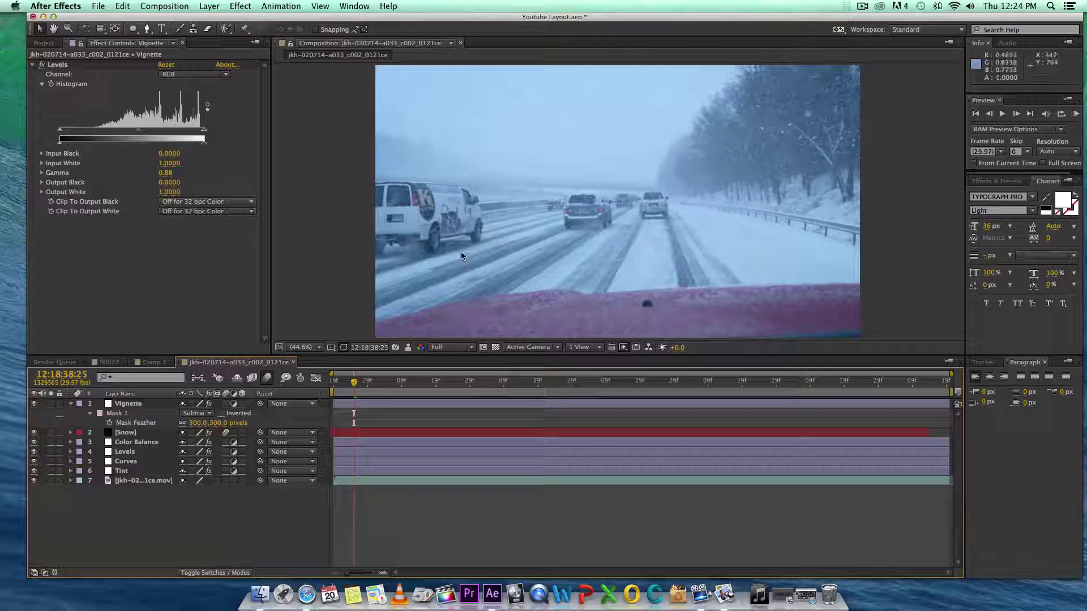
Create a black solid layer named Letterbox
left_click(209, 6)
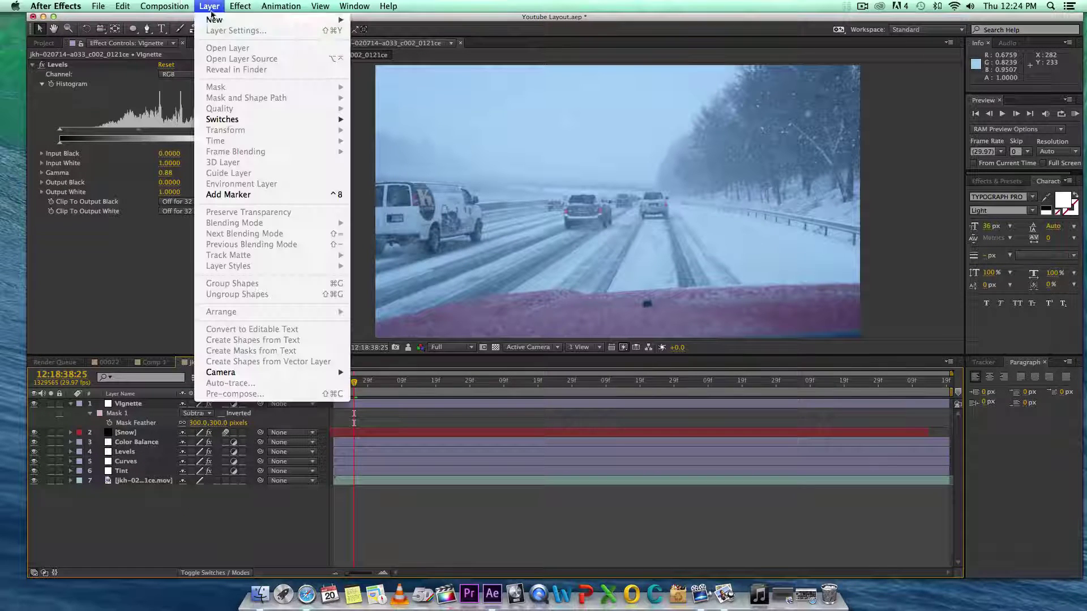
mouse_move(229, 19)
left_click(374, 32)
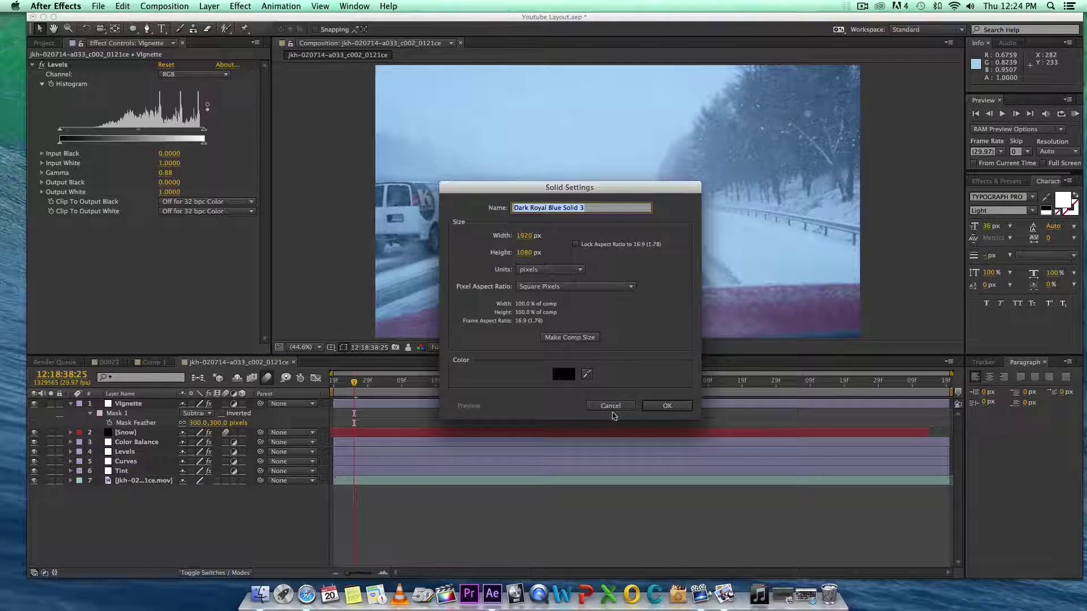
type("Letterbox")
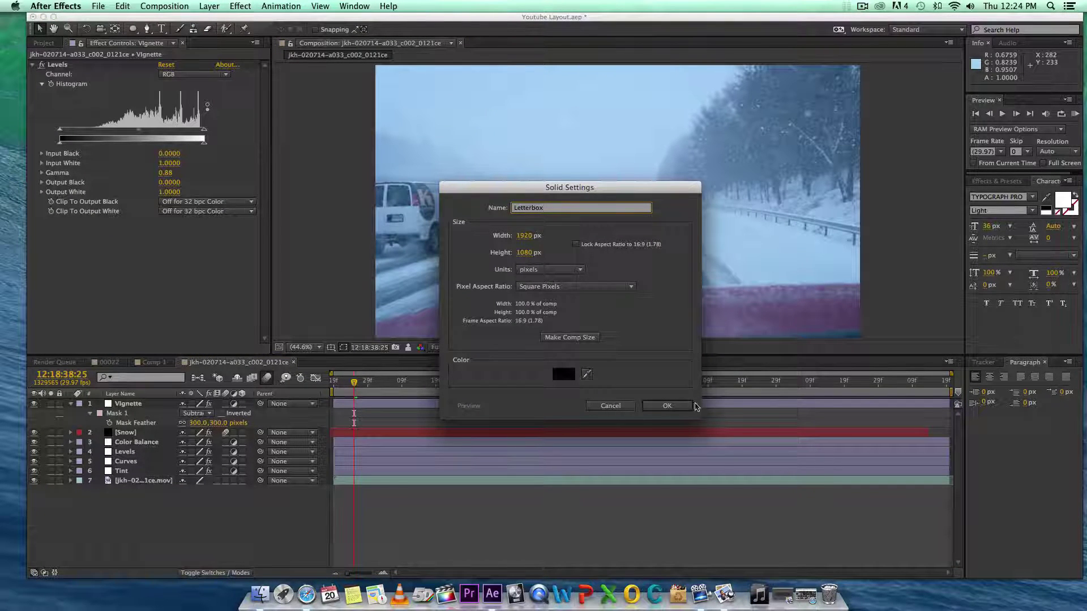
left_click(692, 405)
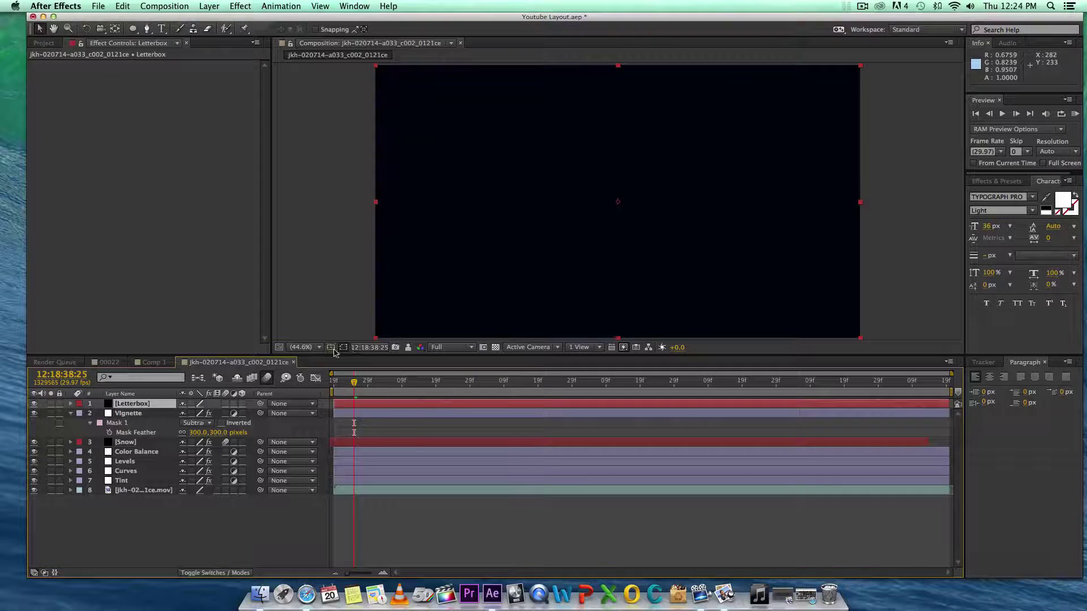
Using Title/Action Safe guides, draw a subtracted rectangle mask over the Letterbox's middle band
left_click(331, 348)
left_click(351, 357)
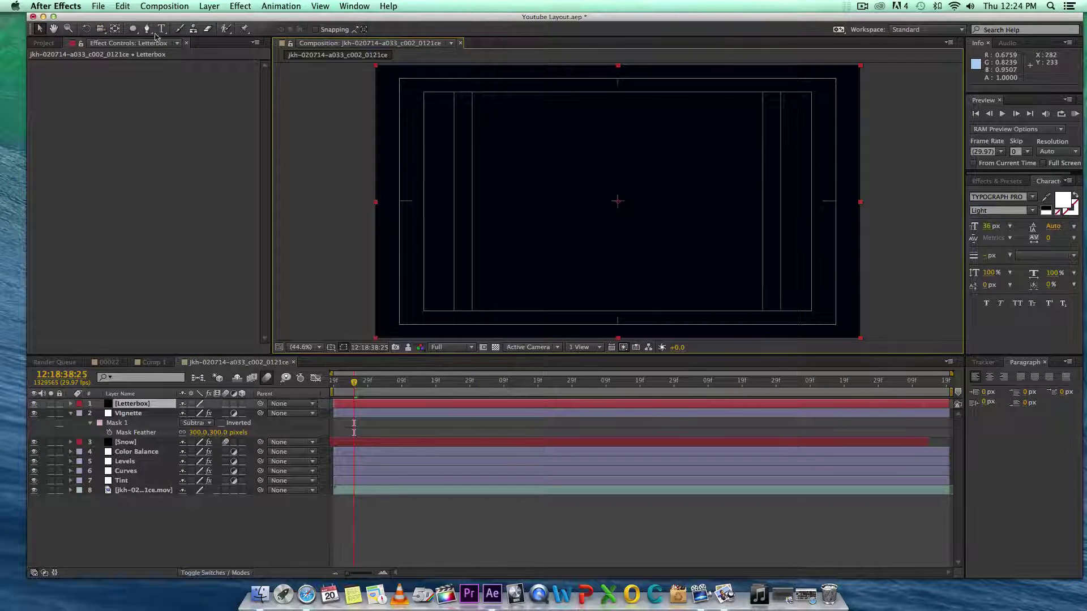
left_click_drag(133, 28, 192, 34)
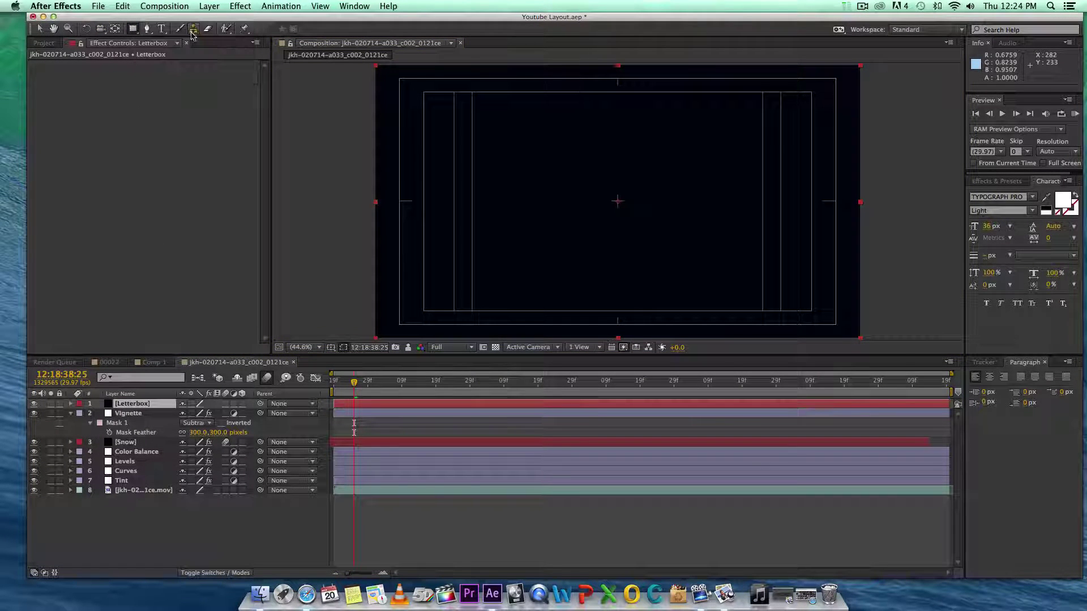
left_click_drag(364, 93, 895, 312)
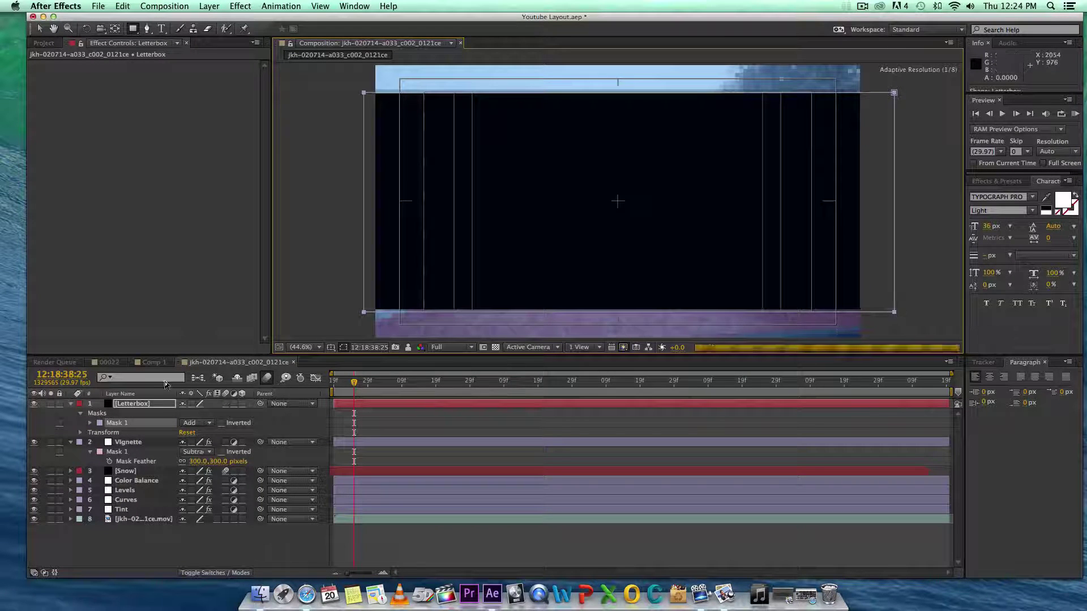
left_click(197, 422)
left_click(215, 455)
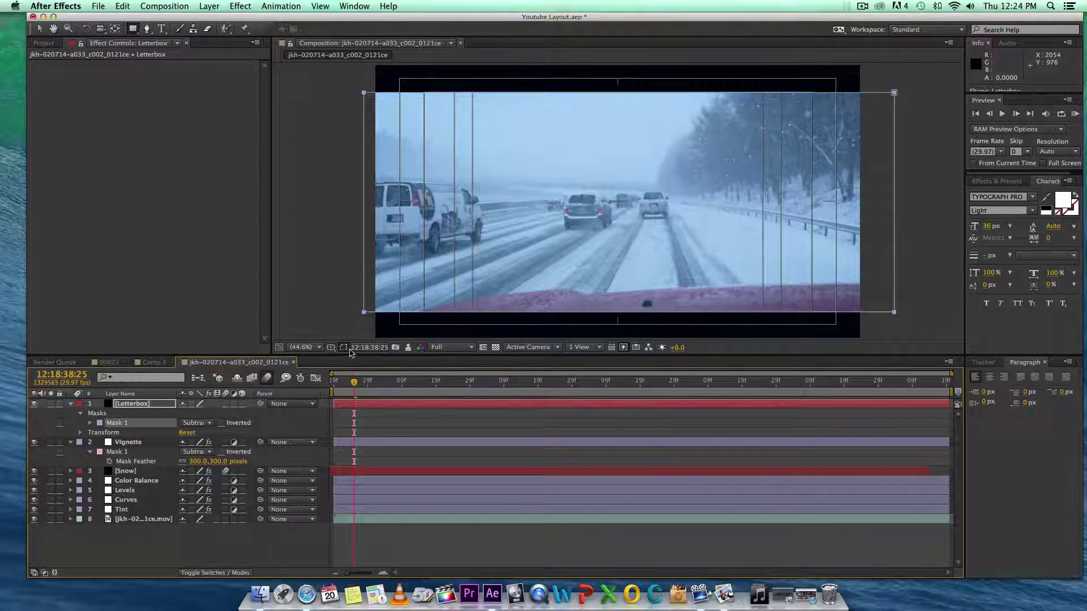
left_click(344, 347)
left_click(368, 354)
left_click(253, 559)
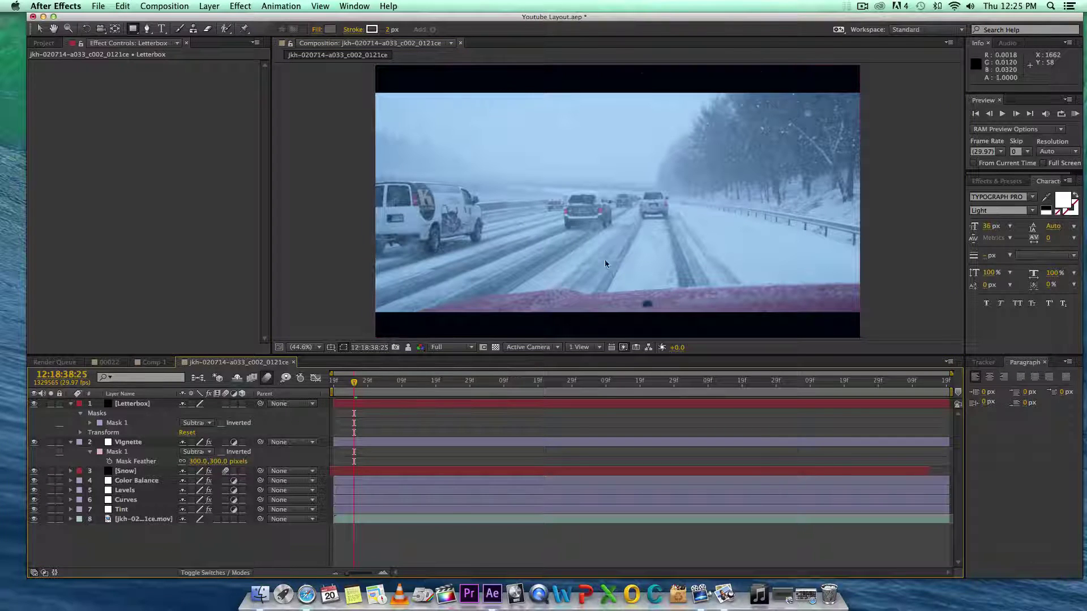
Add the composition to the Render Queue and delete the two old render items
left_click(207, 6)
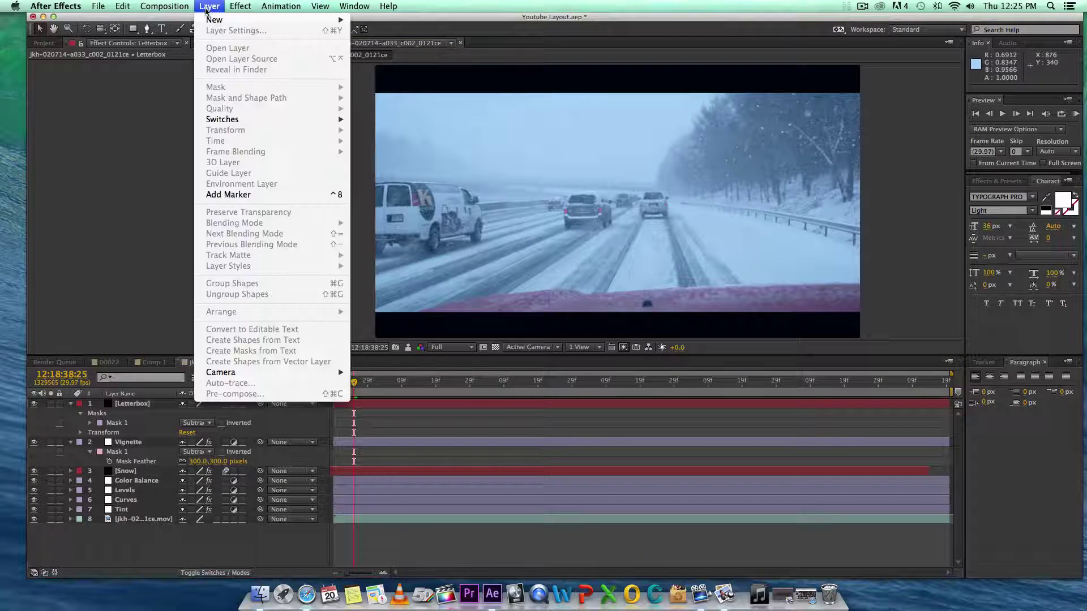
left_click(223, 101)
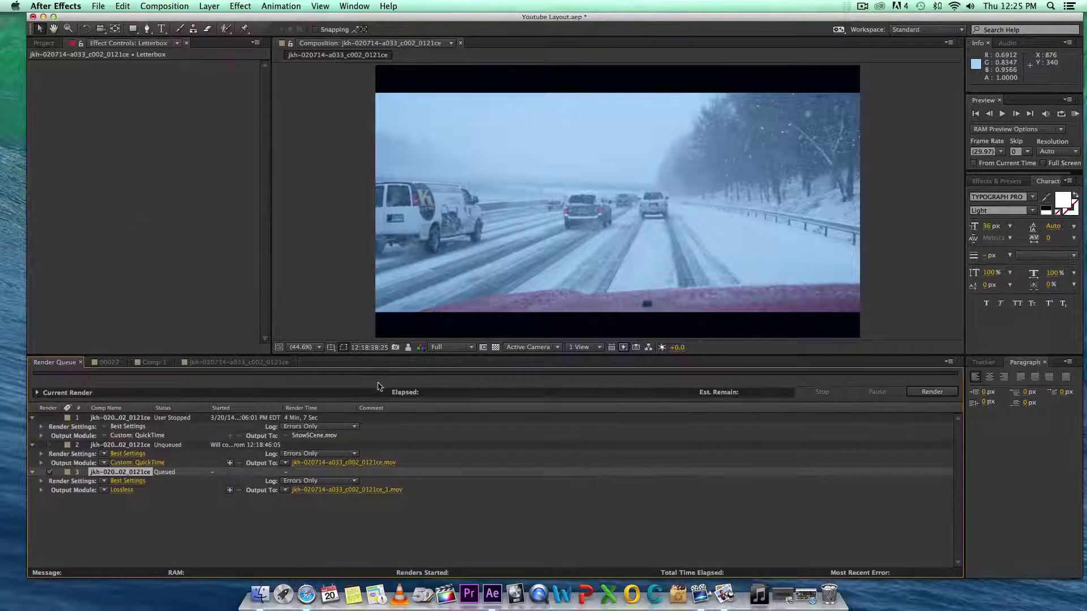
left_click(155, 451)
left_click(152, 446)
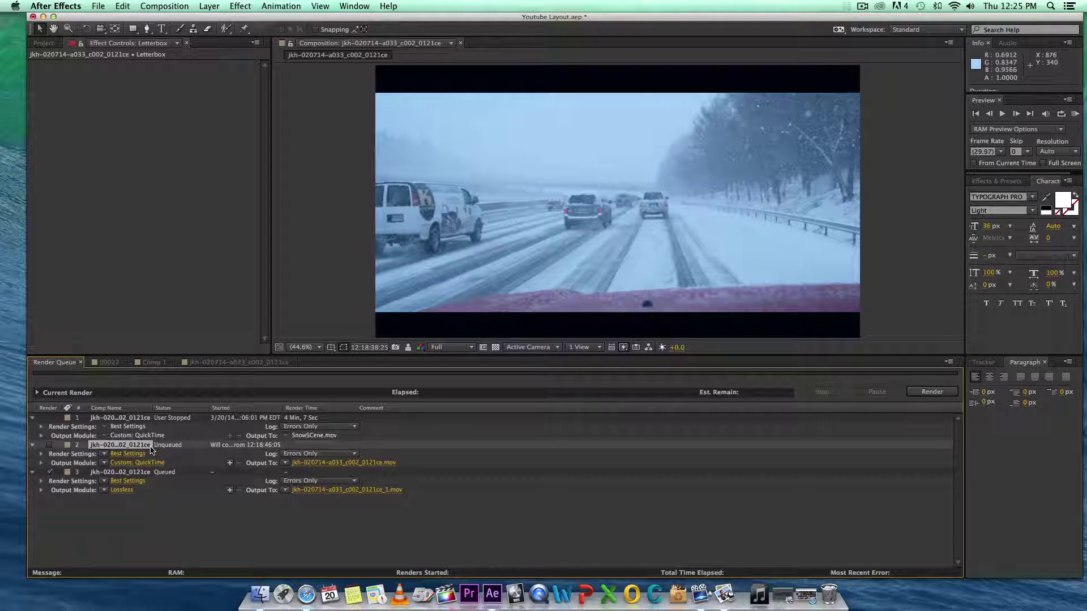
key("Delete")
left_click(147, 418)
key("Delete")
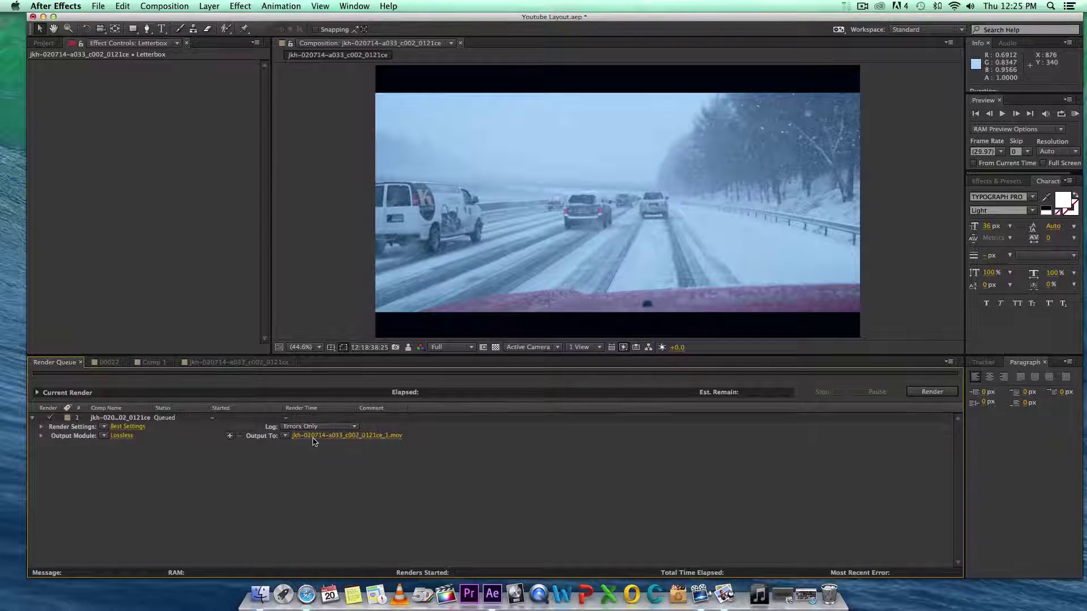
Set the output file to SnowScene.mov, replacing the existing file
left_click(314, 436)
type("SN")
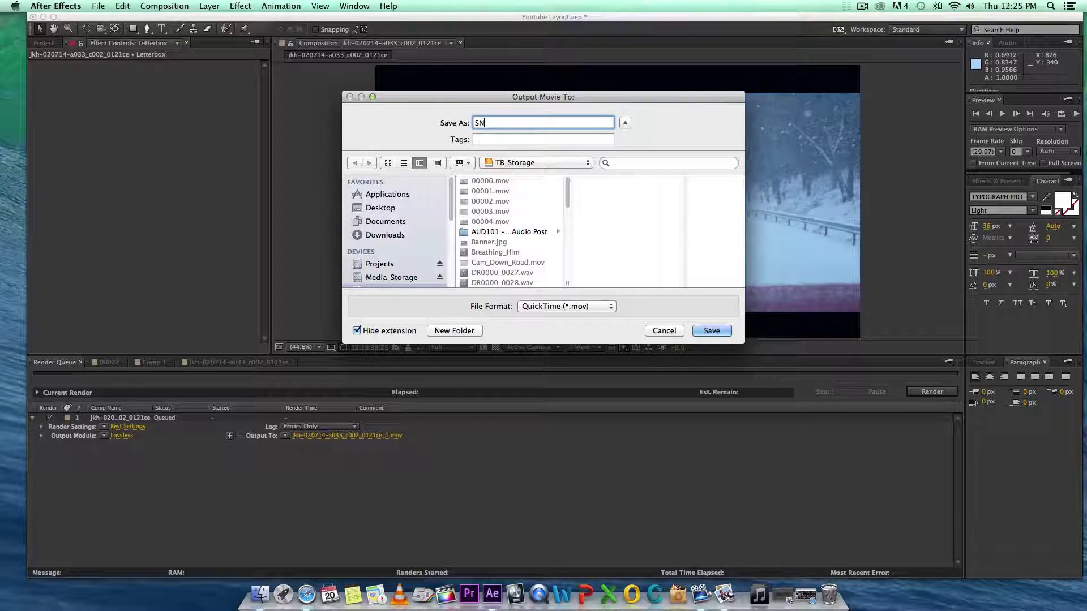
type("owScene")
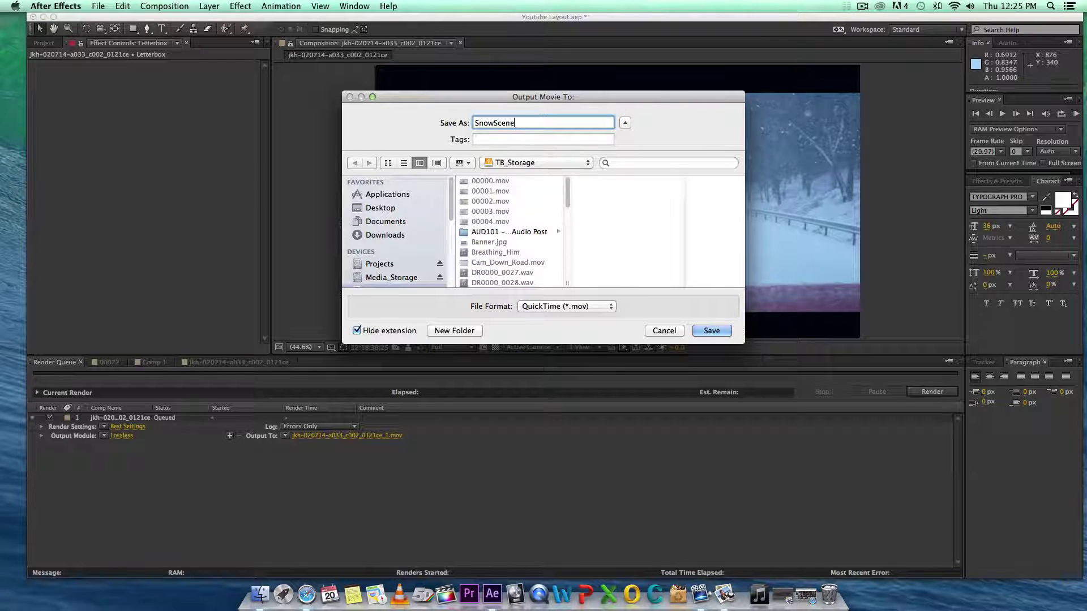
left_click(695, 334)
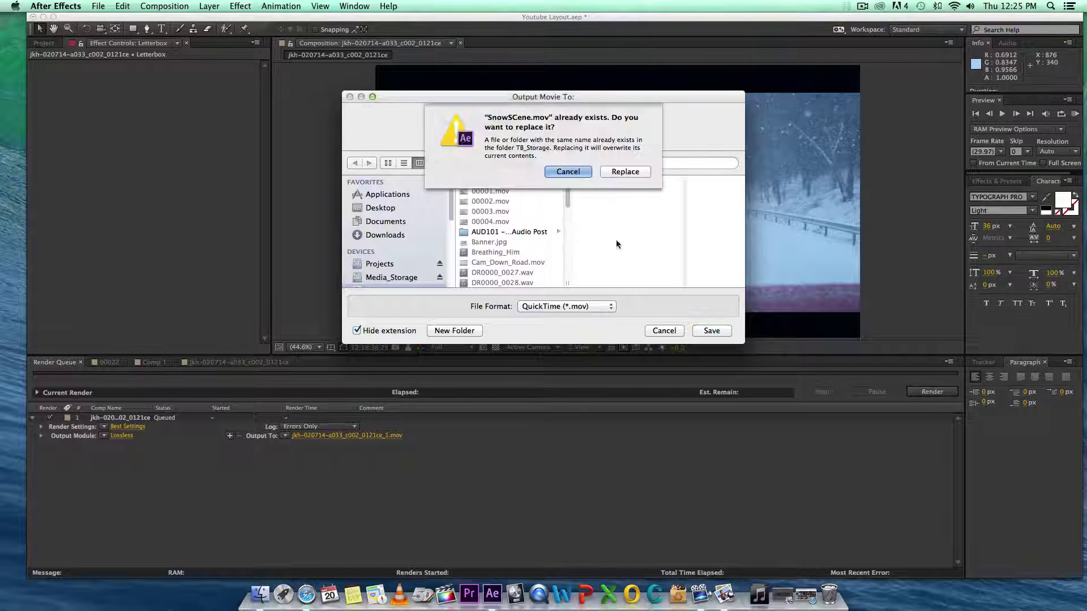
left_click(621, 173)
Set the output module's QuickTime codec to Apple ProRes 4444
left_click(122, 436)
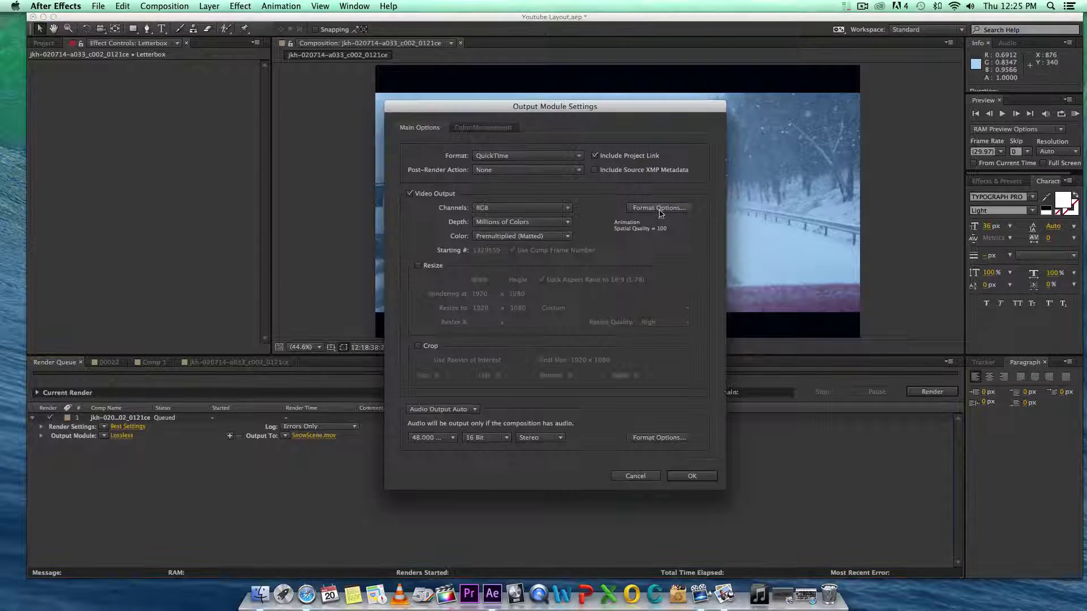
left_click(659, 211)
left_click(588, 165)
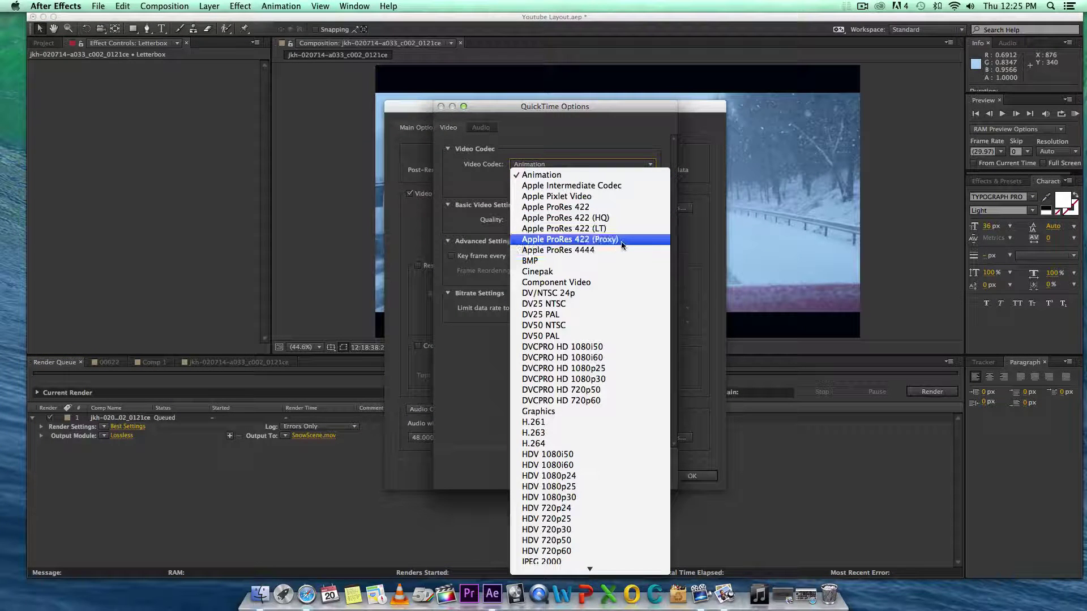
left_click(586, 253)
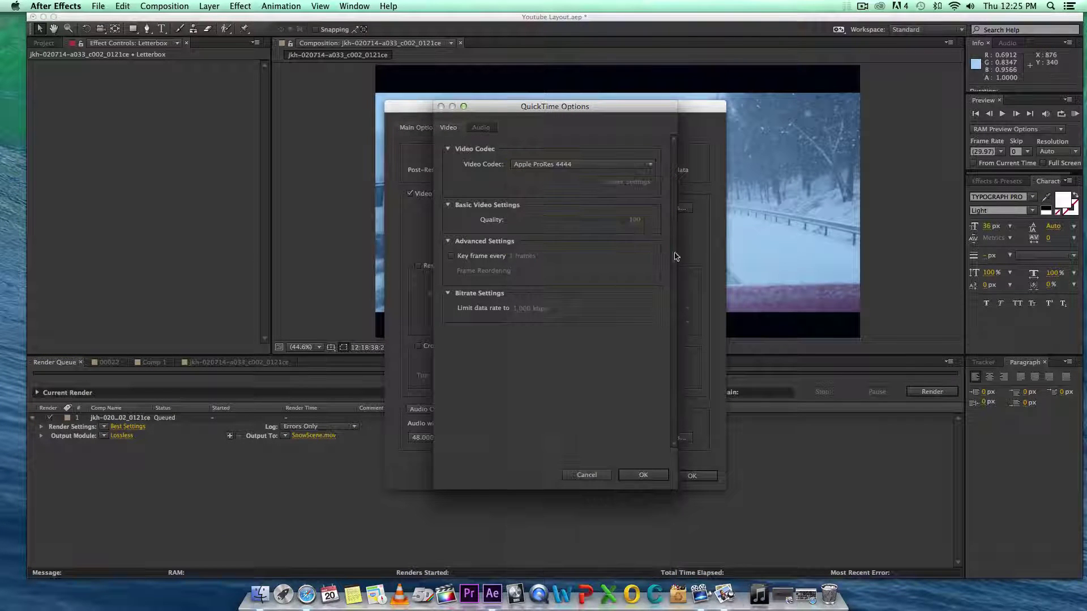
left_click(643, 475)
Set output Depth to Trillions of Colors and turn audio output off
left_click(483, 128)
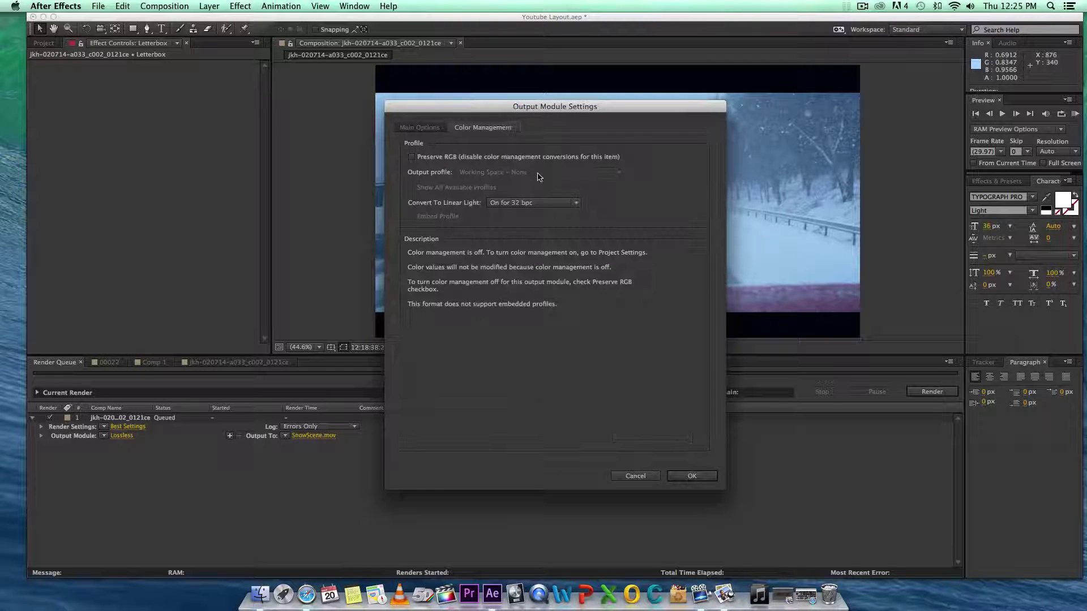
left_click(542, 203)
left_click(419, 127)
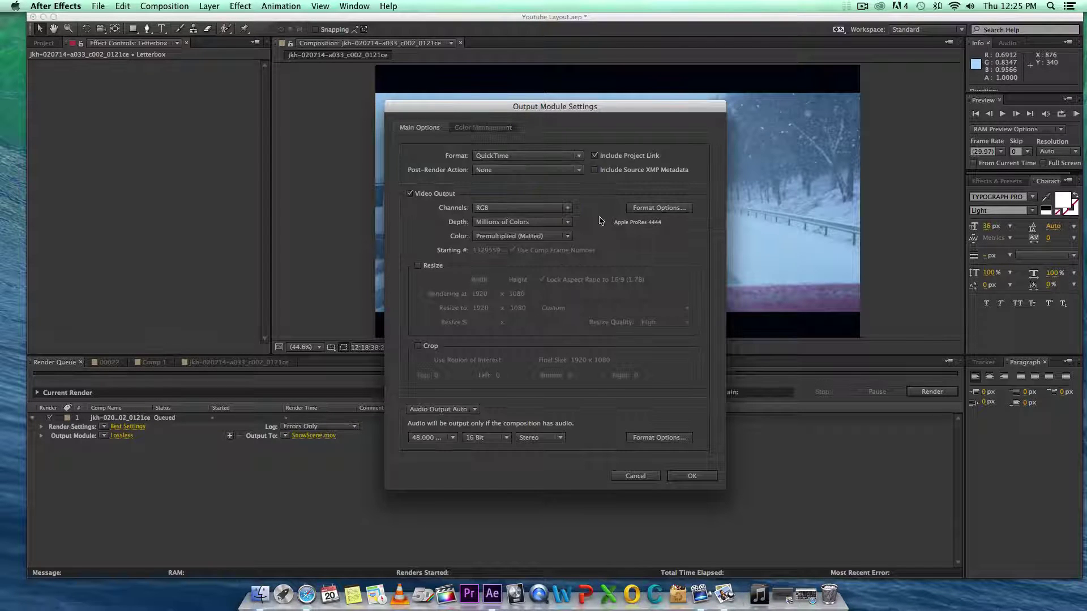
left_click(558, 222)
left_click(548, 266)
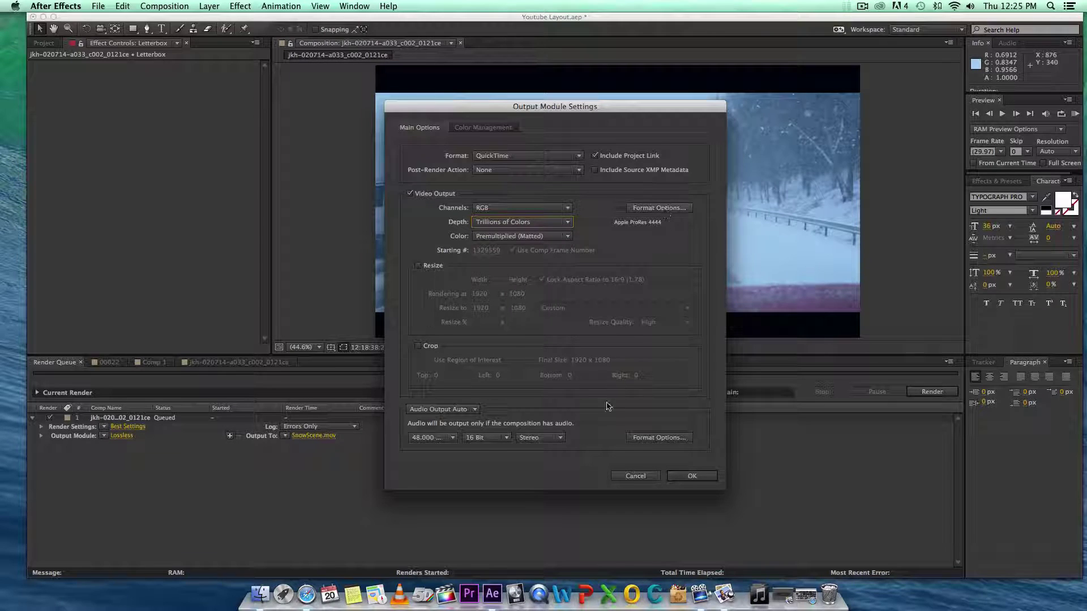
left_click(460, 415)
left_click(450, 445)
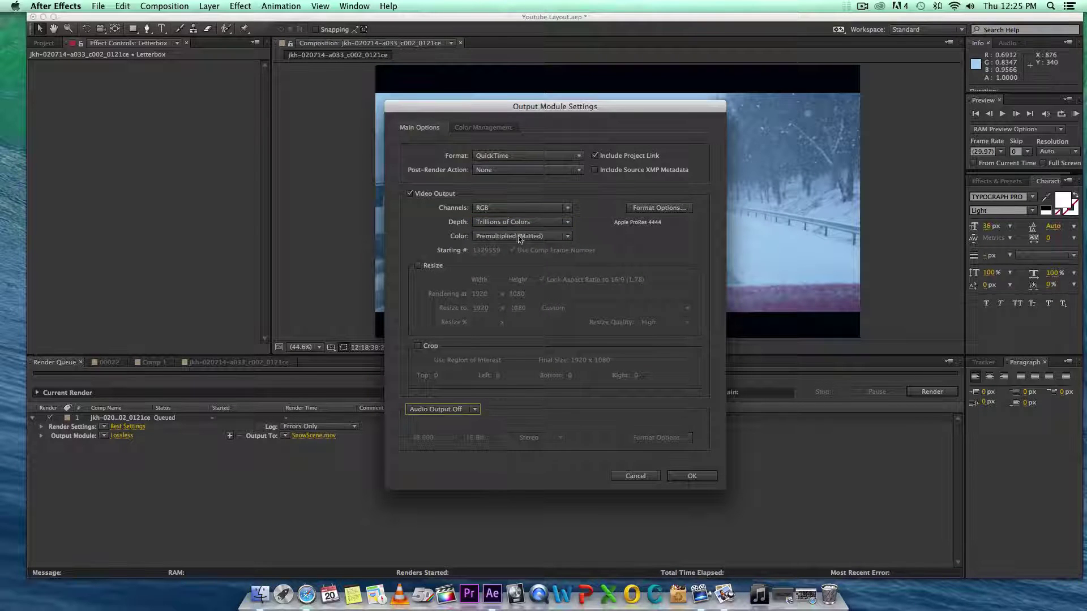
Confirm Trillions of Colors with linear light off, then start the render
left_click(499, 227)
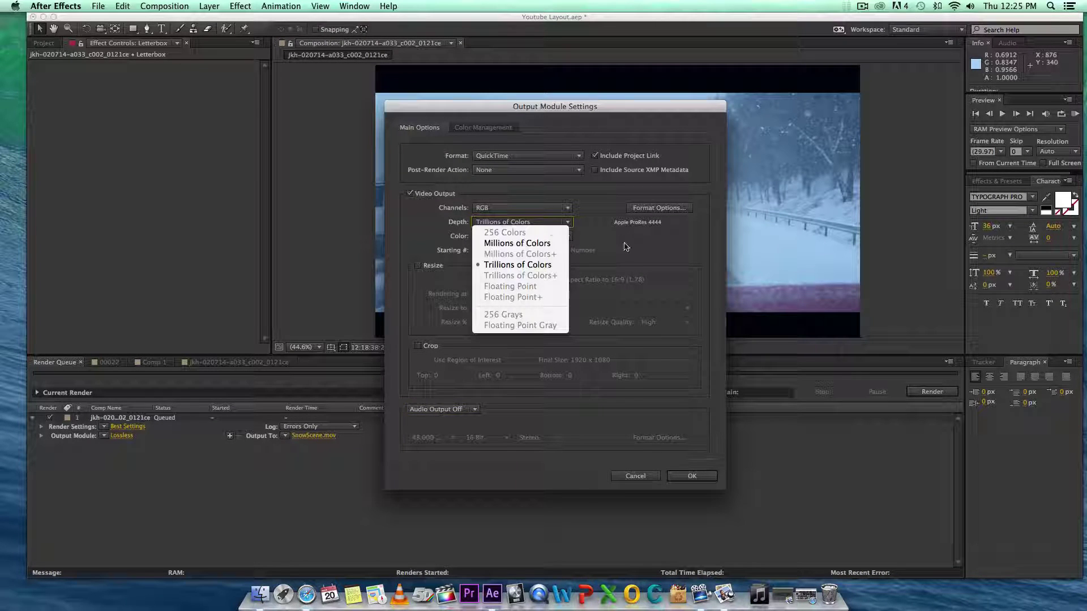
left_click(604, 257)
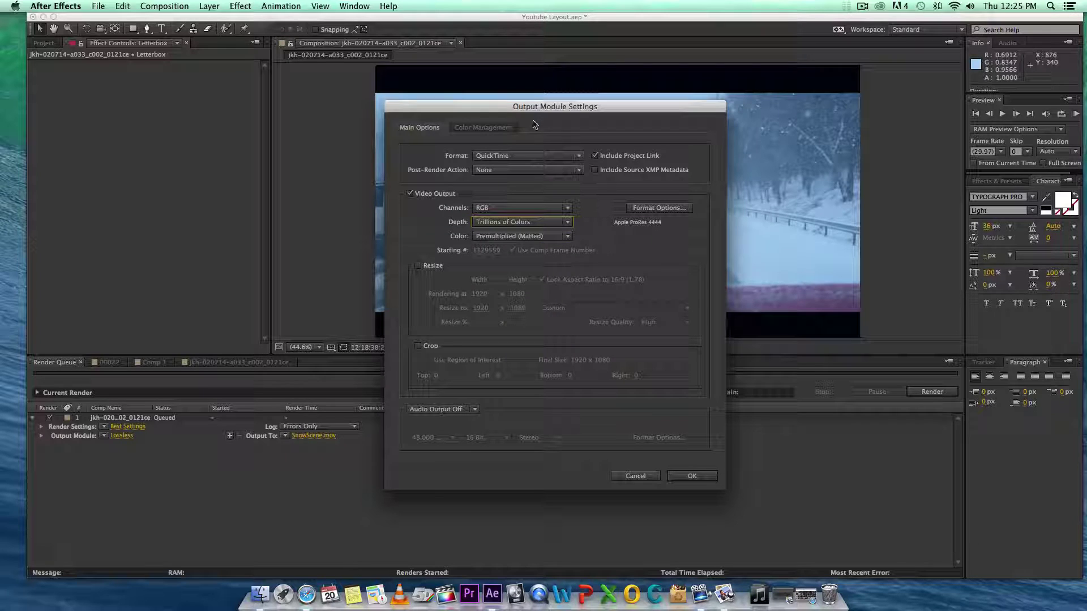
left_click(509, 127)
left_click(560, 207)
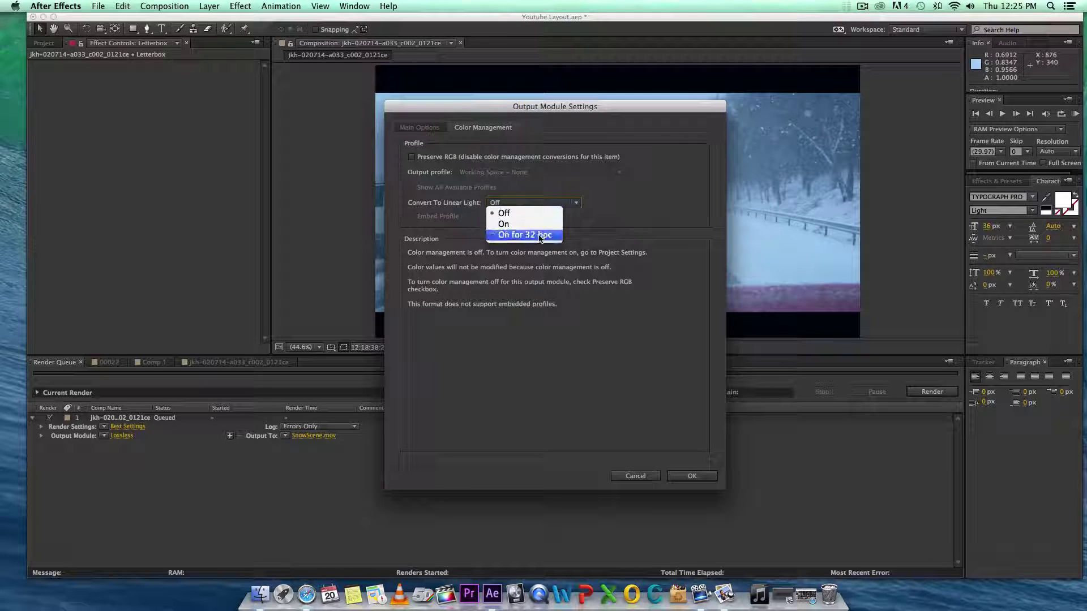
left_click(542, 215)
left_click(419, 128)
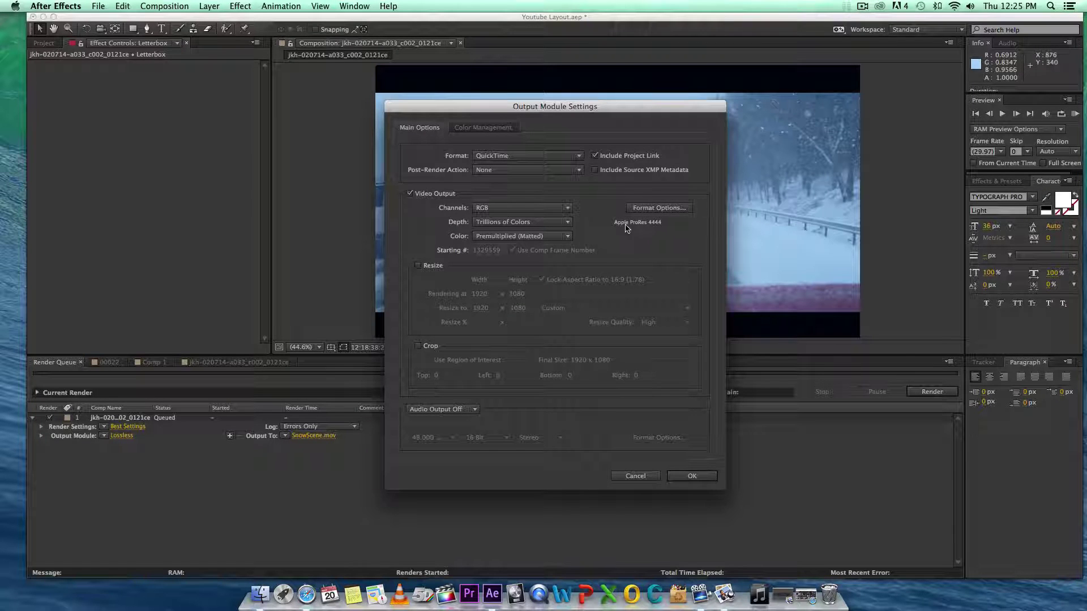
left_click(692, 475)
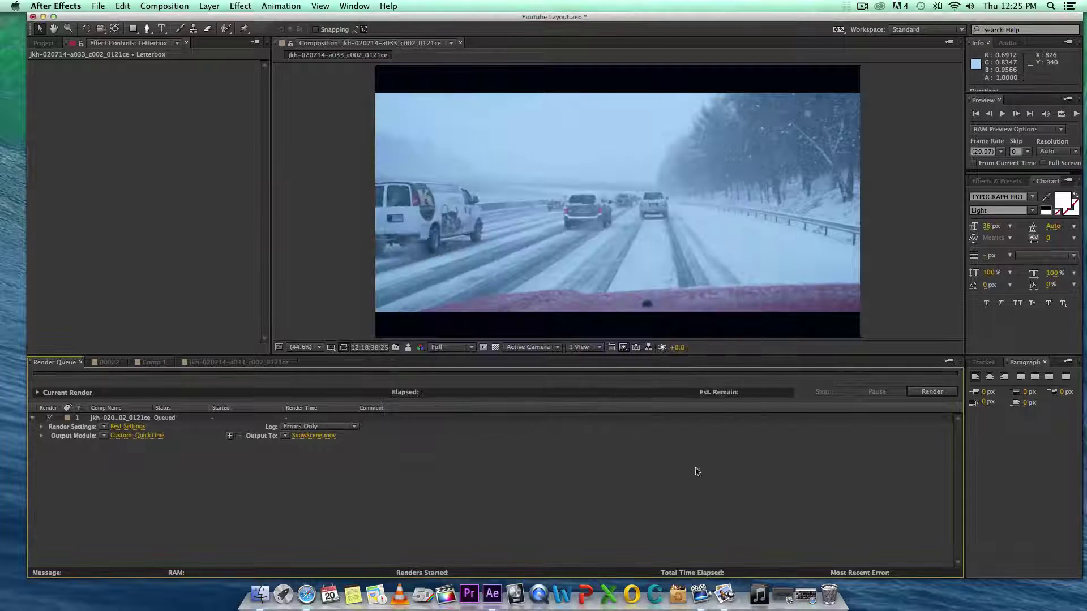
left_click(931, 392)
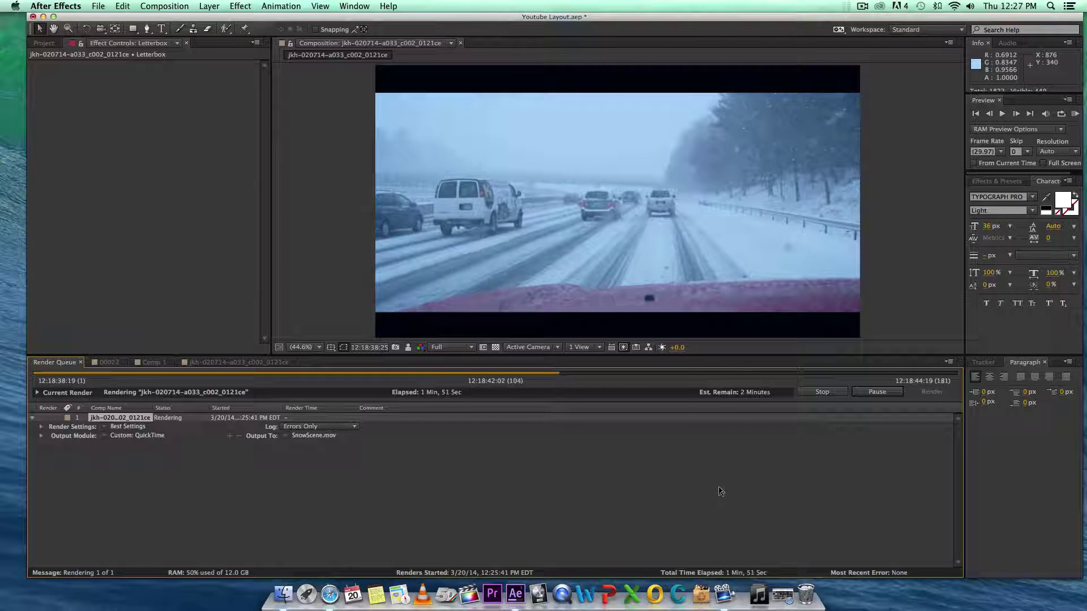
Stop the SnowScene.mov render partway, at 1 min 56 s
left_click(822, 392)
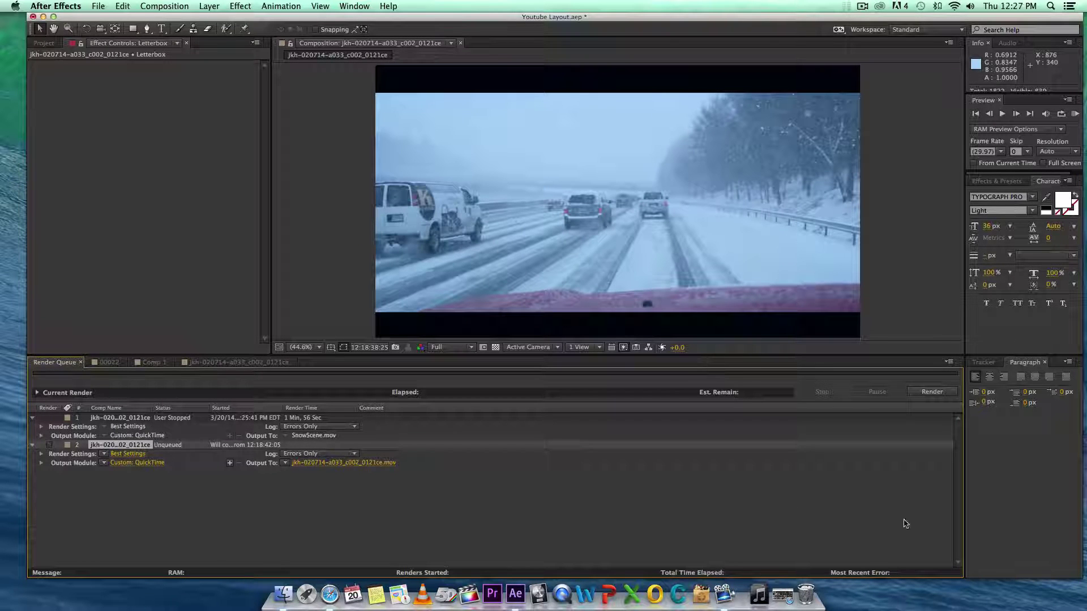
left_click(283, 594)
left_click(362, 251)
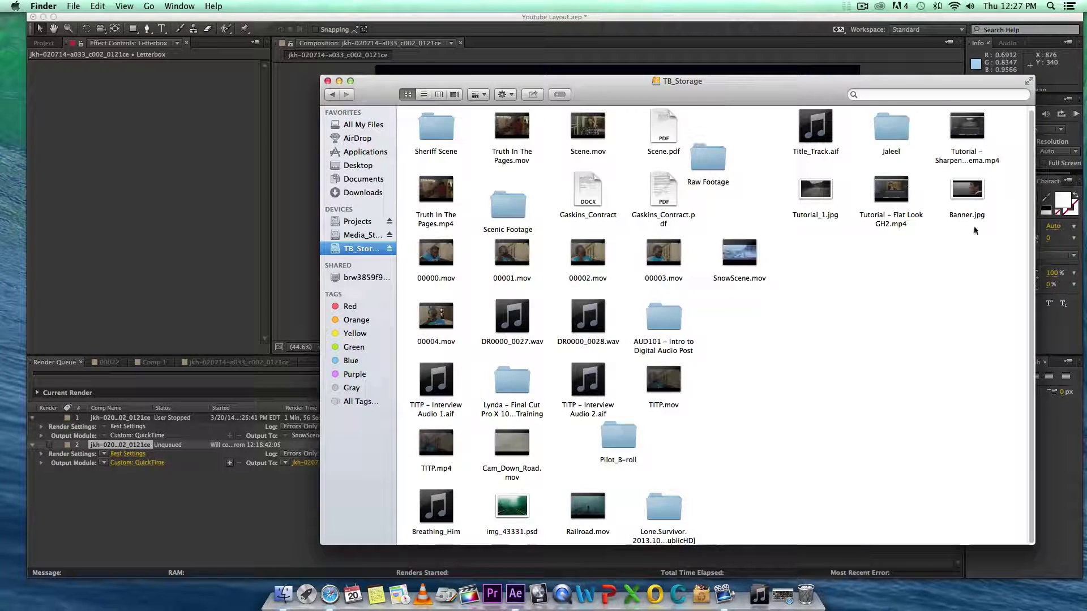
double_click(755, 259)
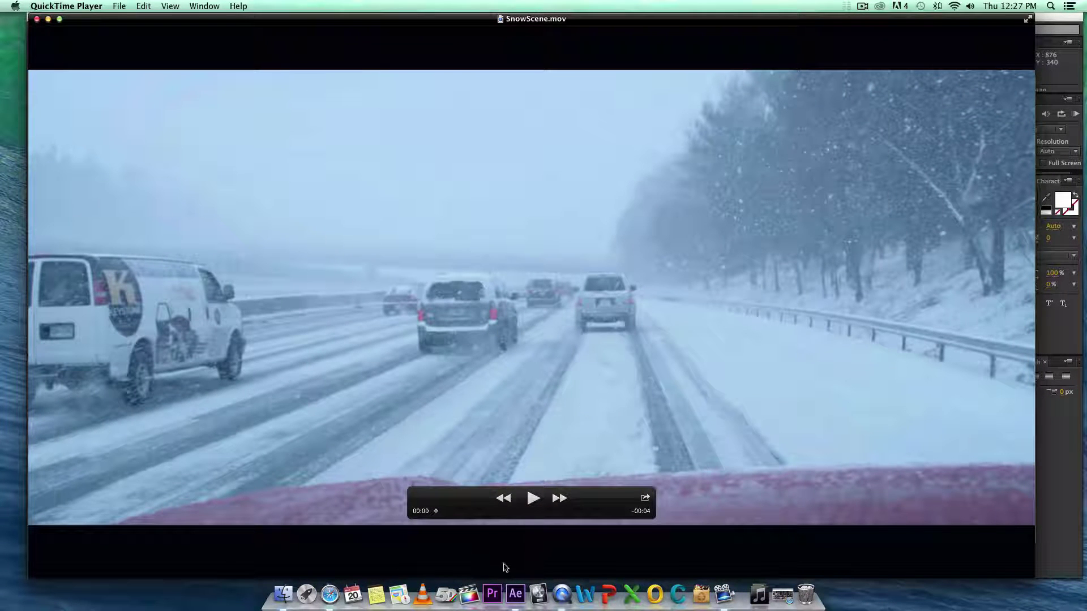
left_click(533, 498)
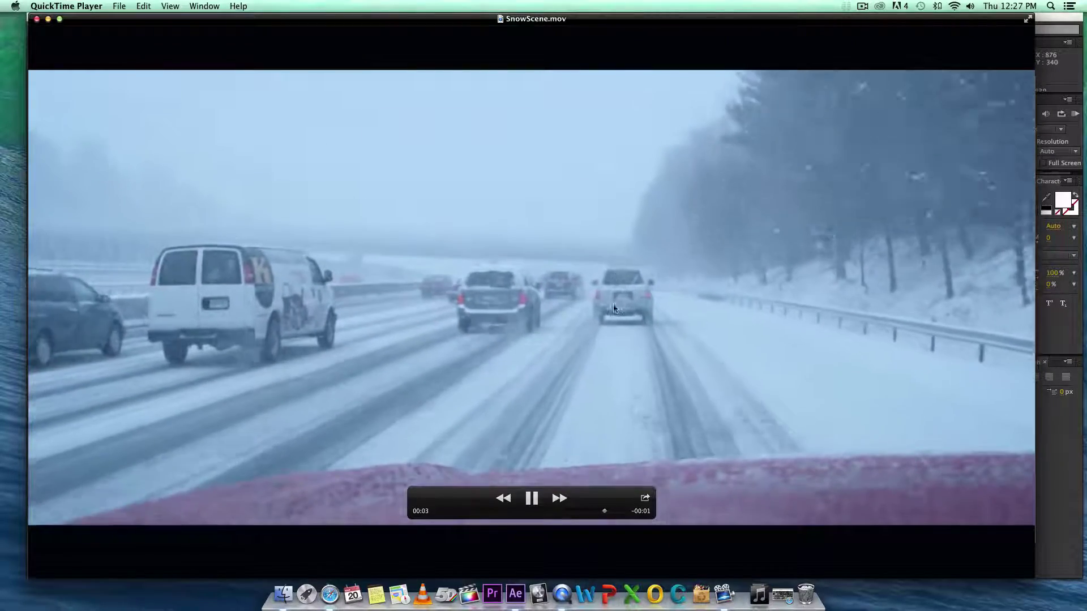
left_click(533, 499)
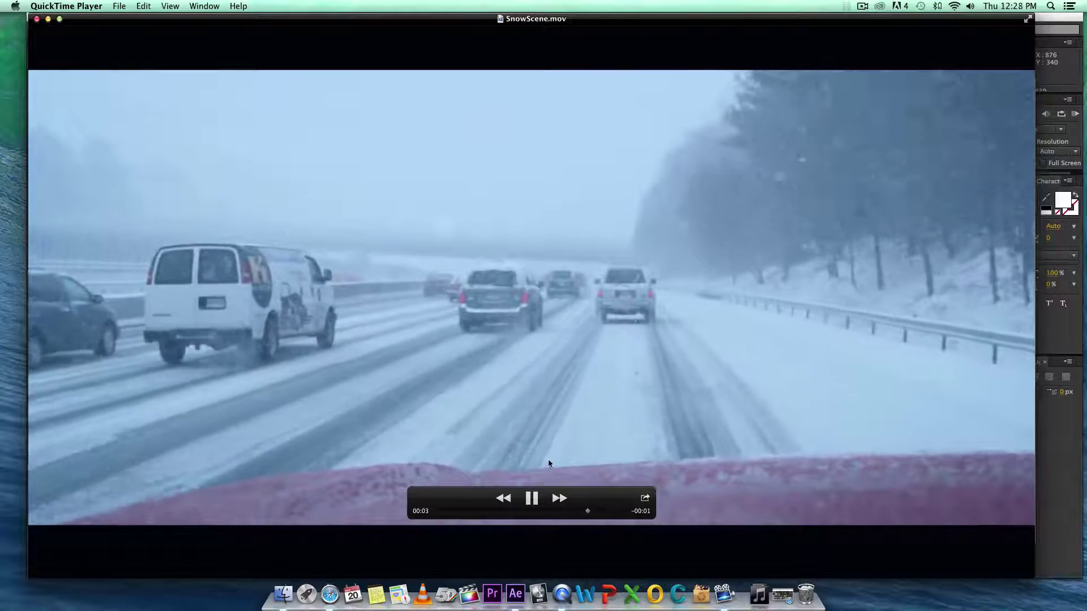
left_click(534, 499)
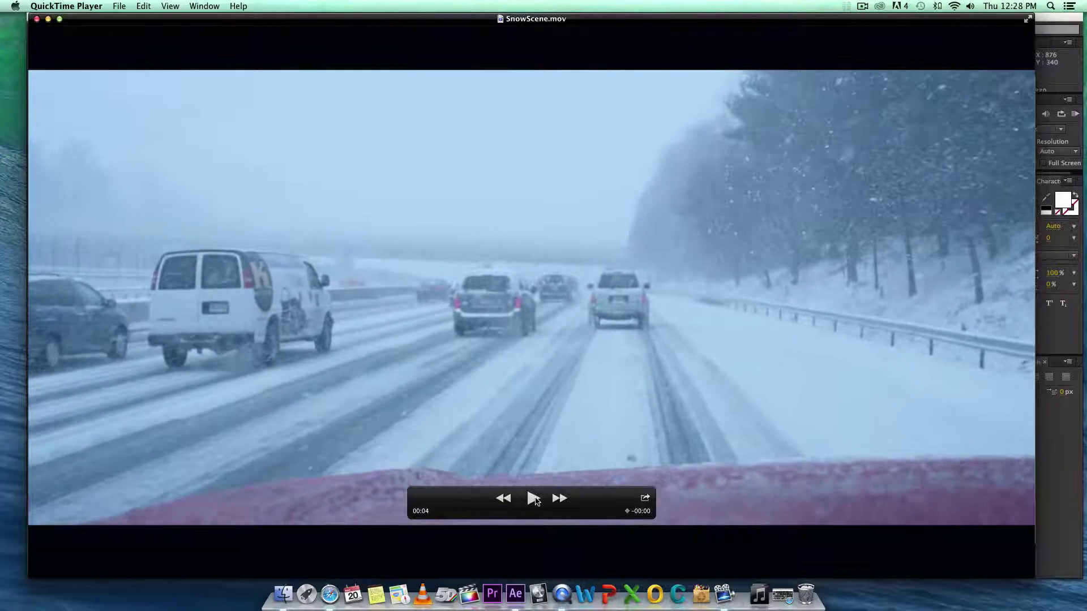
left_click(535, 499)
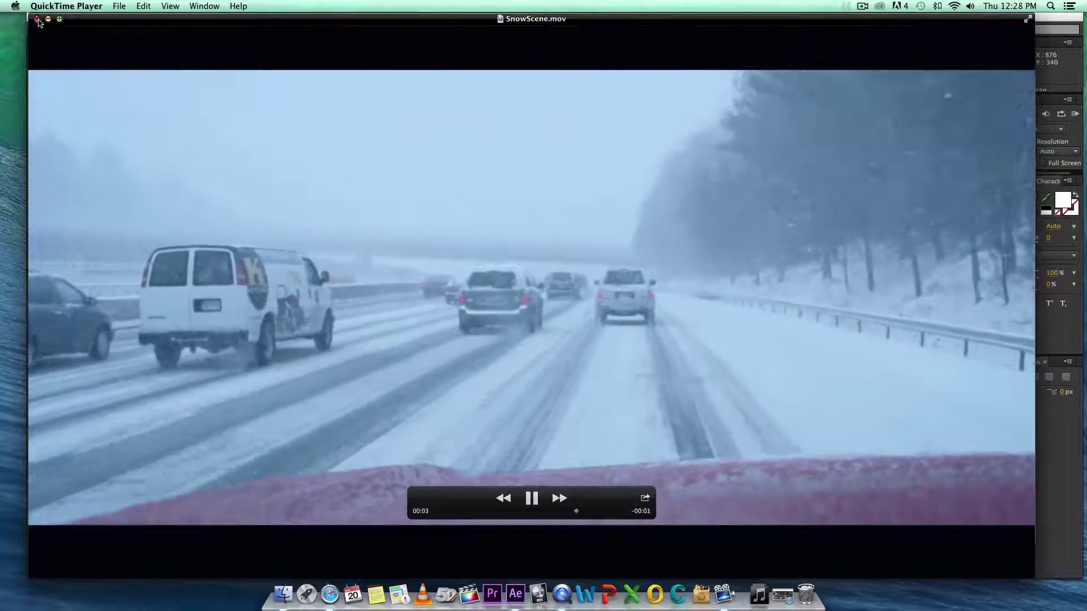
key("super+w")
Close the TB_Storage window and hide layers 1–7, leaving only the original highway footage visible
left_click(328, 81)
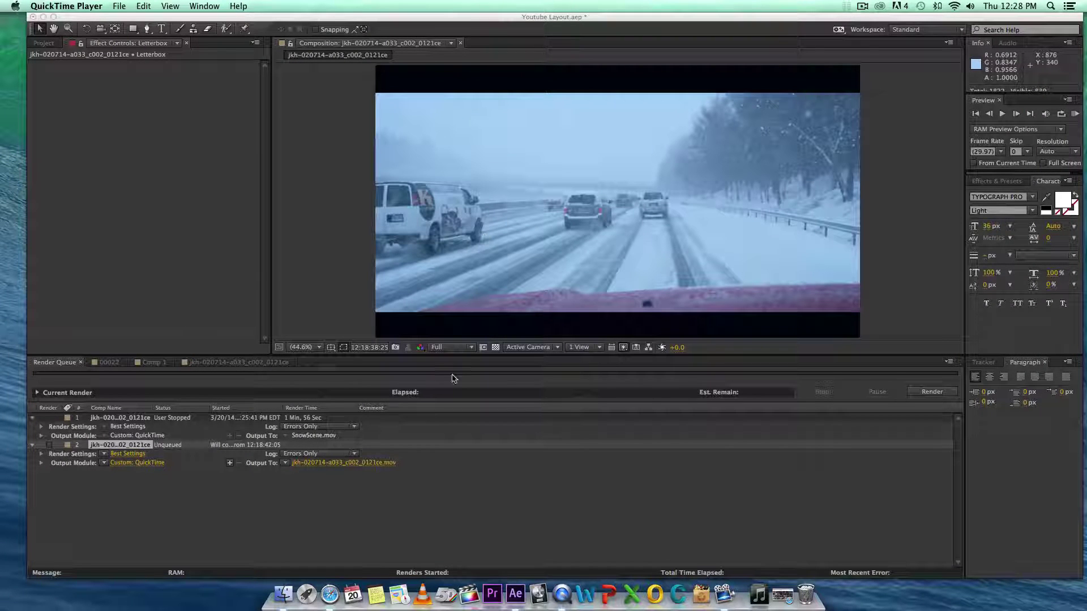
left_click(262, 363)
left_click(262, 363)
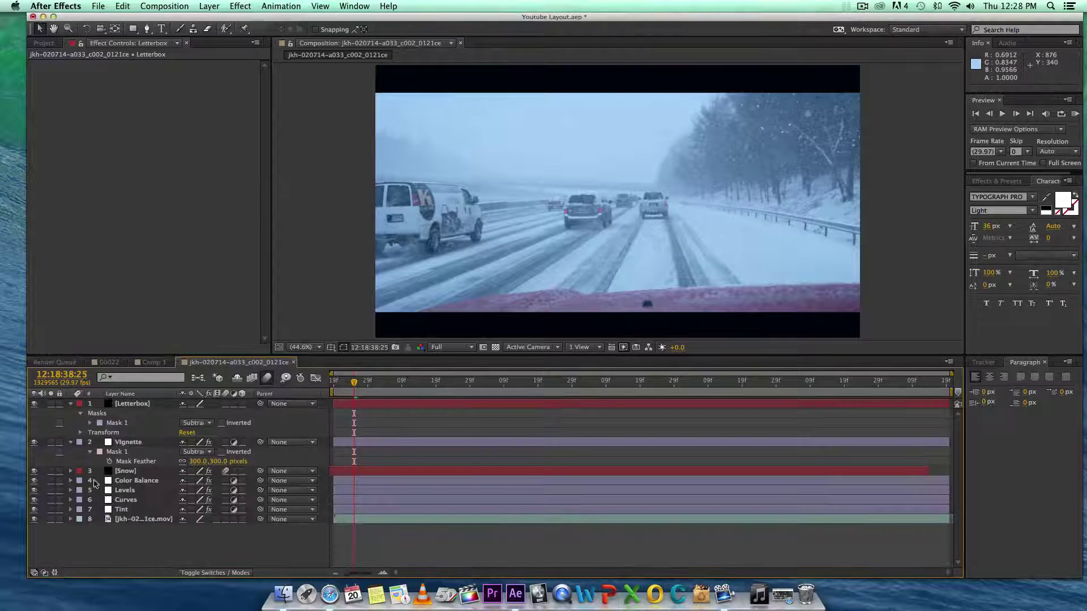
left_click(34, 500)
left_click_drag(33, 484, 35, 403)
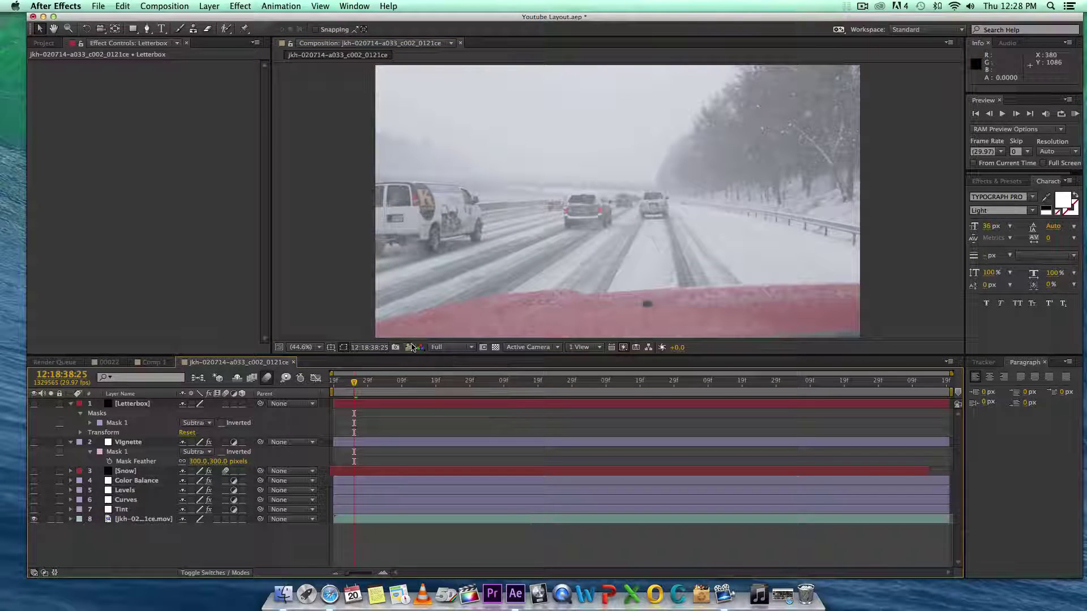
Flip repeatedly between the live ungraded frame and the graded snapshot to compare before and after
left_click(409, 349)
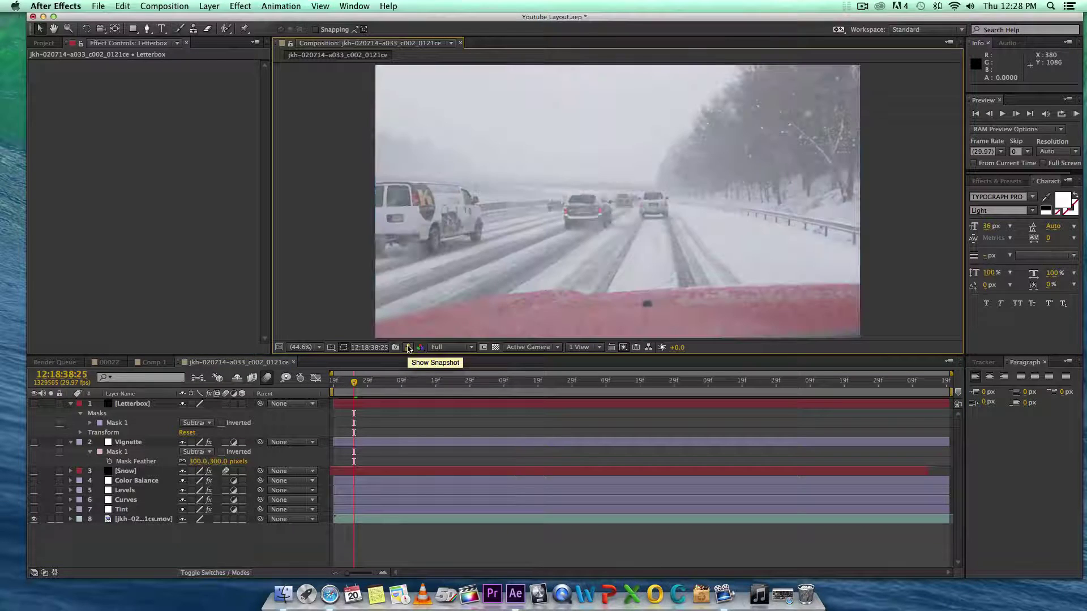
left_click(409, 349)
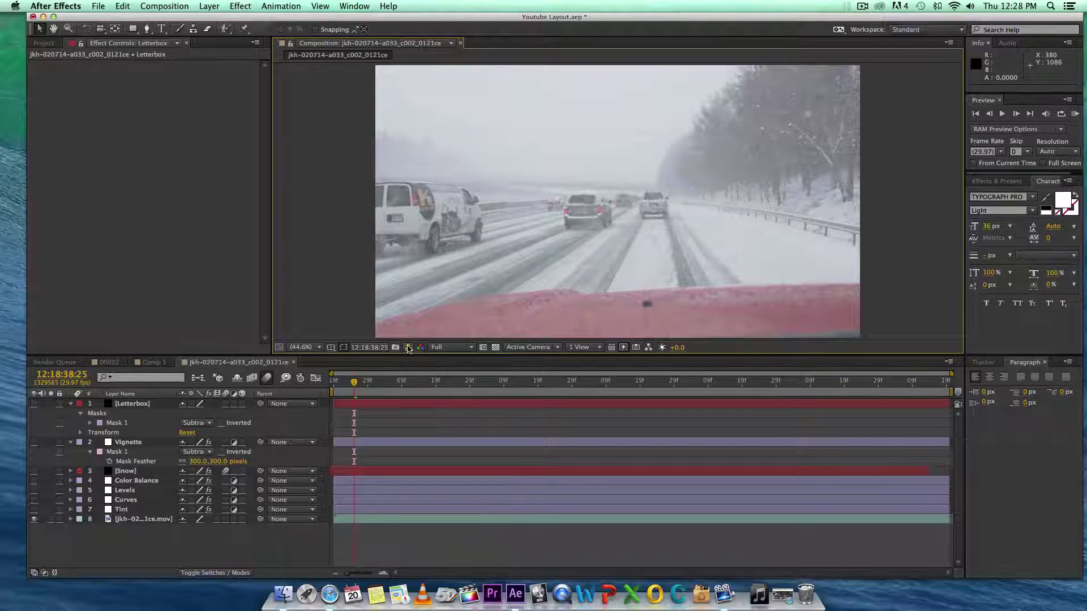
left_click(409, 349)
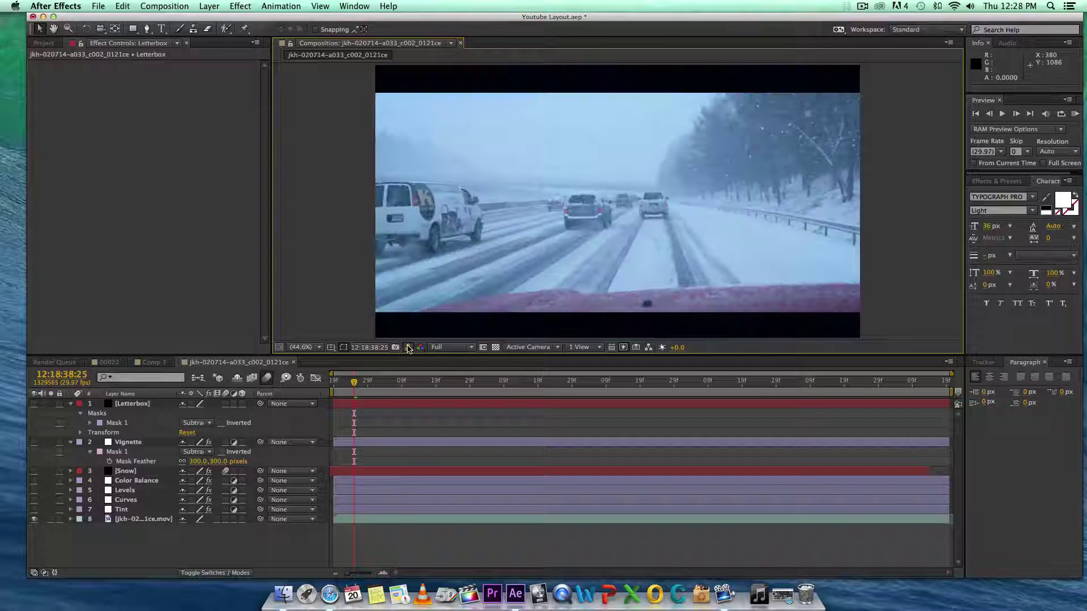
left_click(409, 348)
left_click(408, 348)
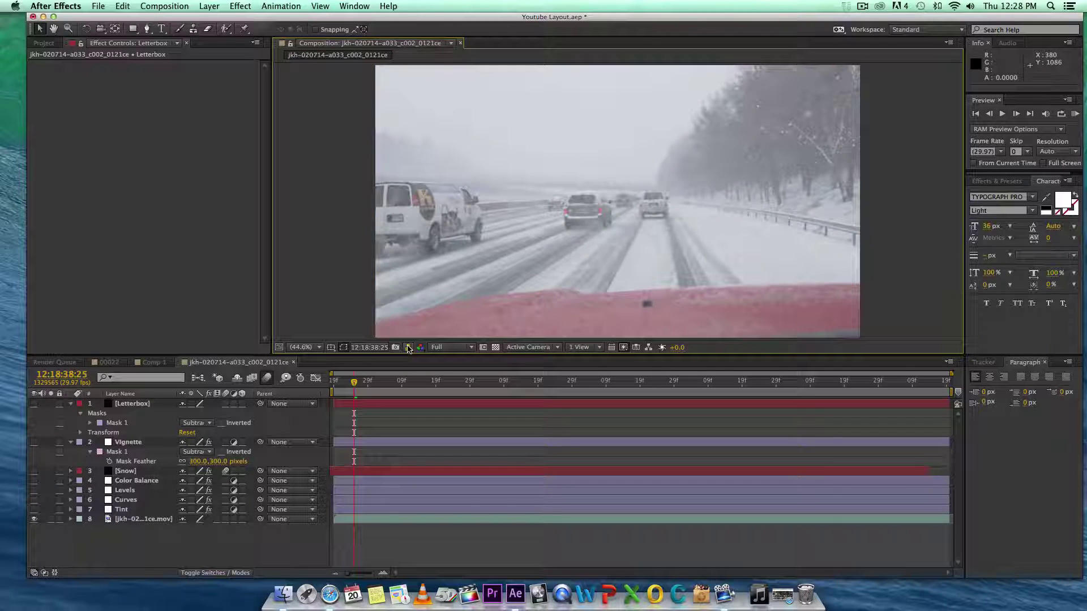
left_click(408, 348)
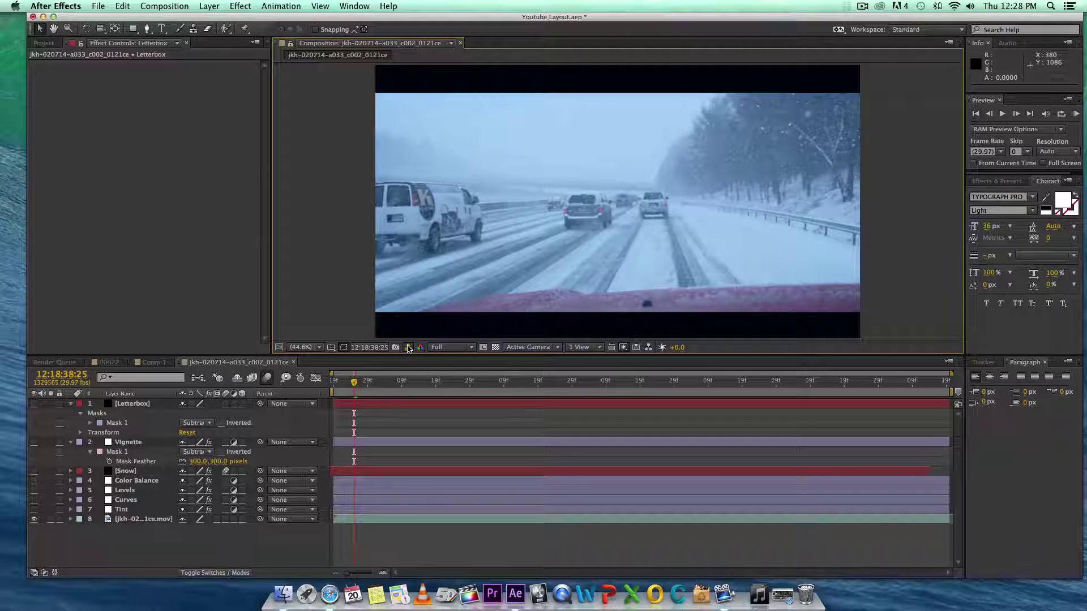
left_click(409, 348)
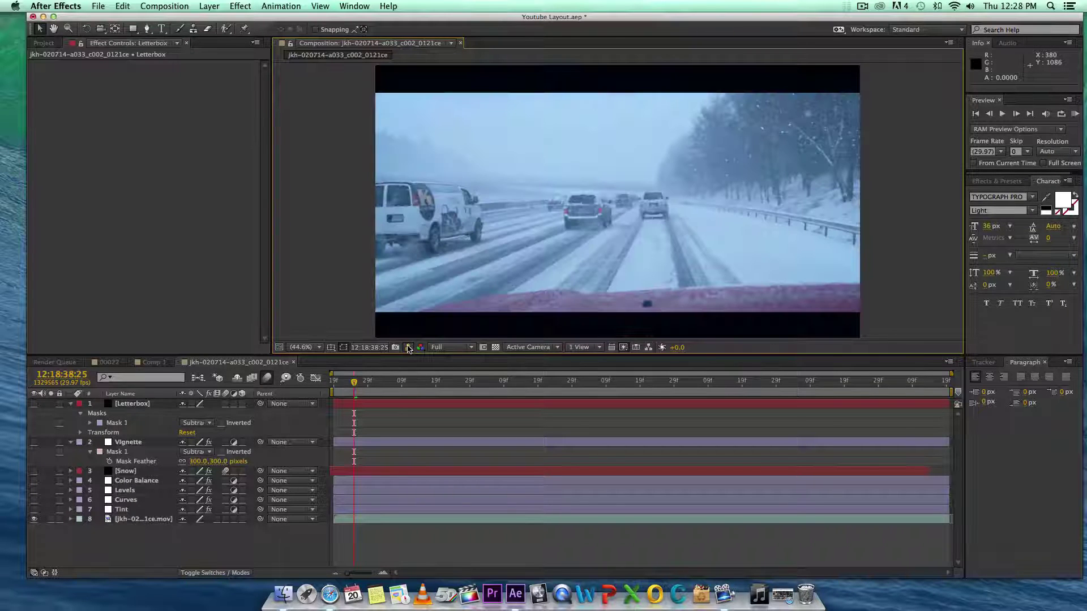